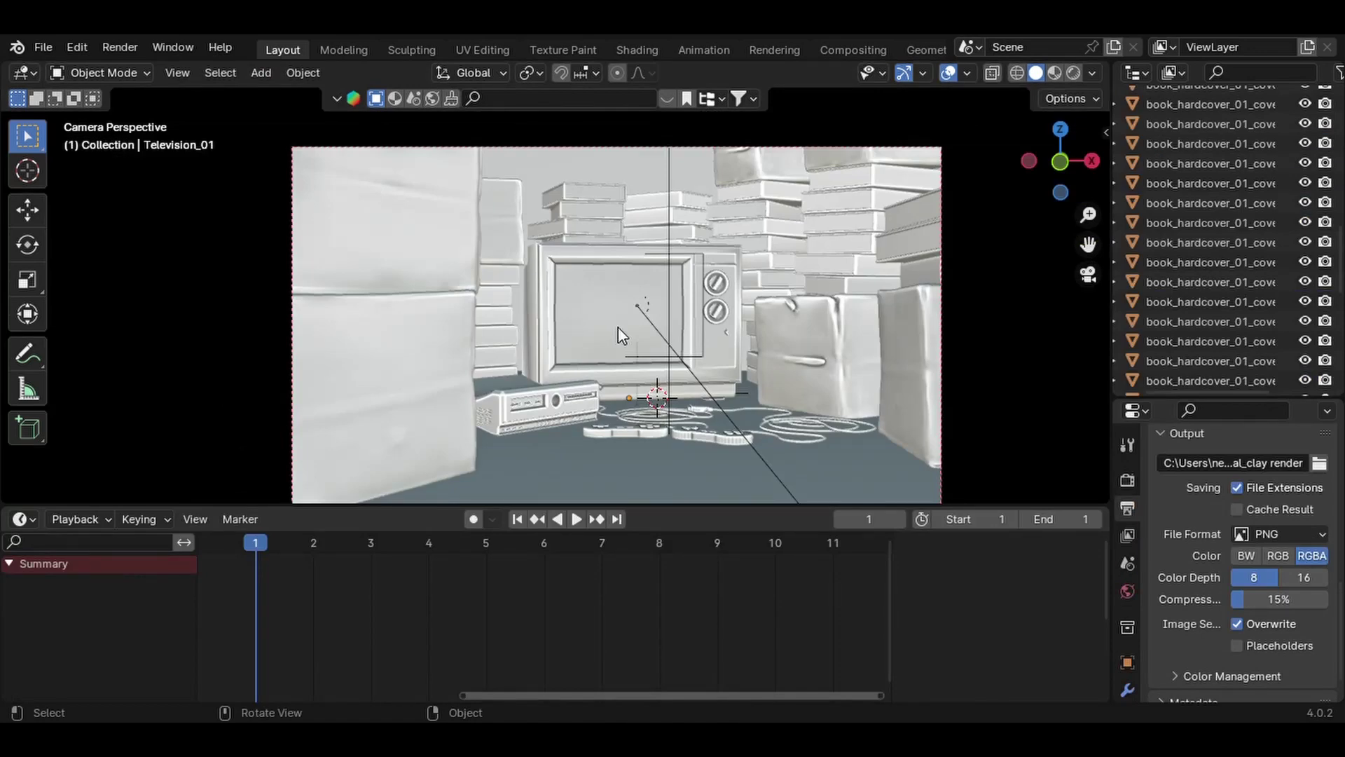
- Orbit and zoom out of the camera view to an oblique angle around the book stacks
middle_drag(759, 334, 729, 363)
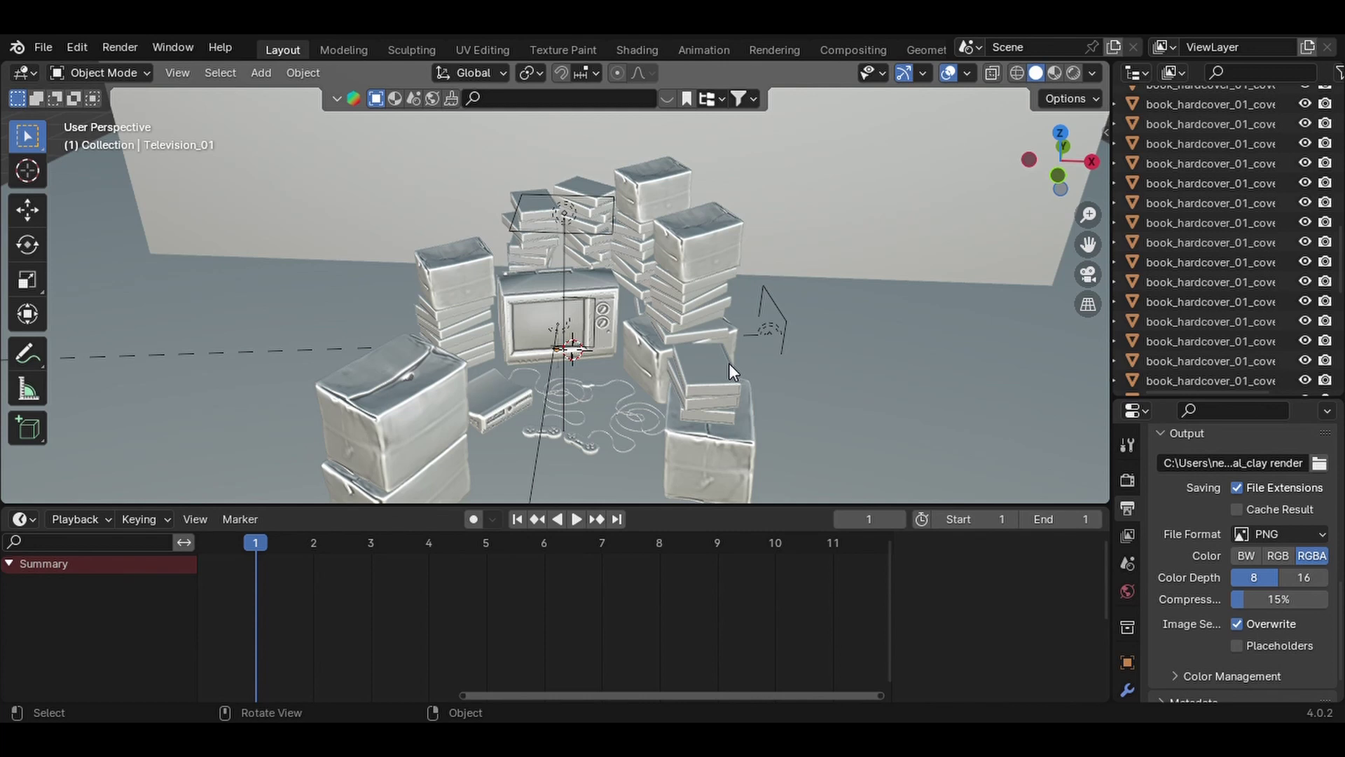
scroll(618, 348, down, 3)
middle_drag(618, 348, 629, 312)
scroll(595, 342, up, 3)
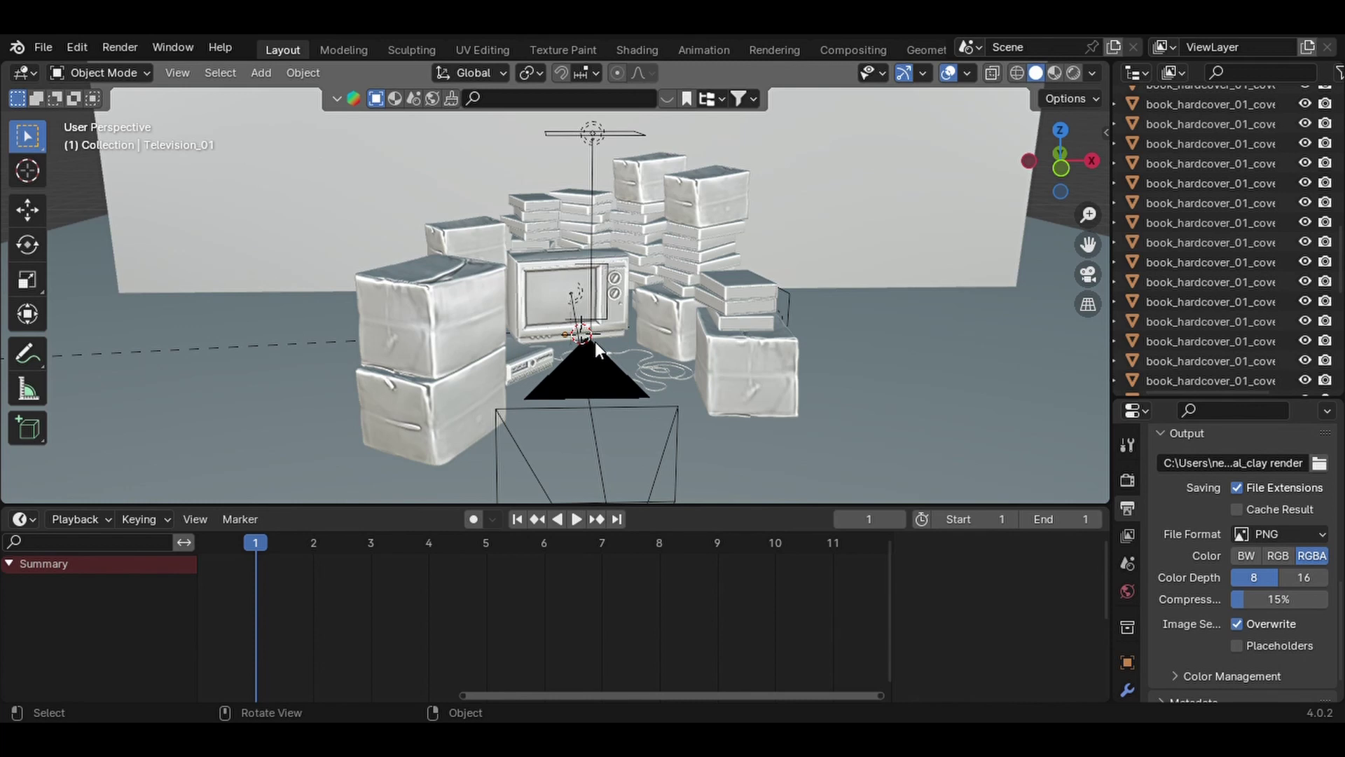
scroll(594, 331, up, 4)
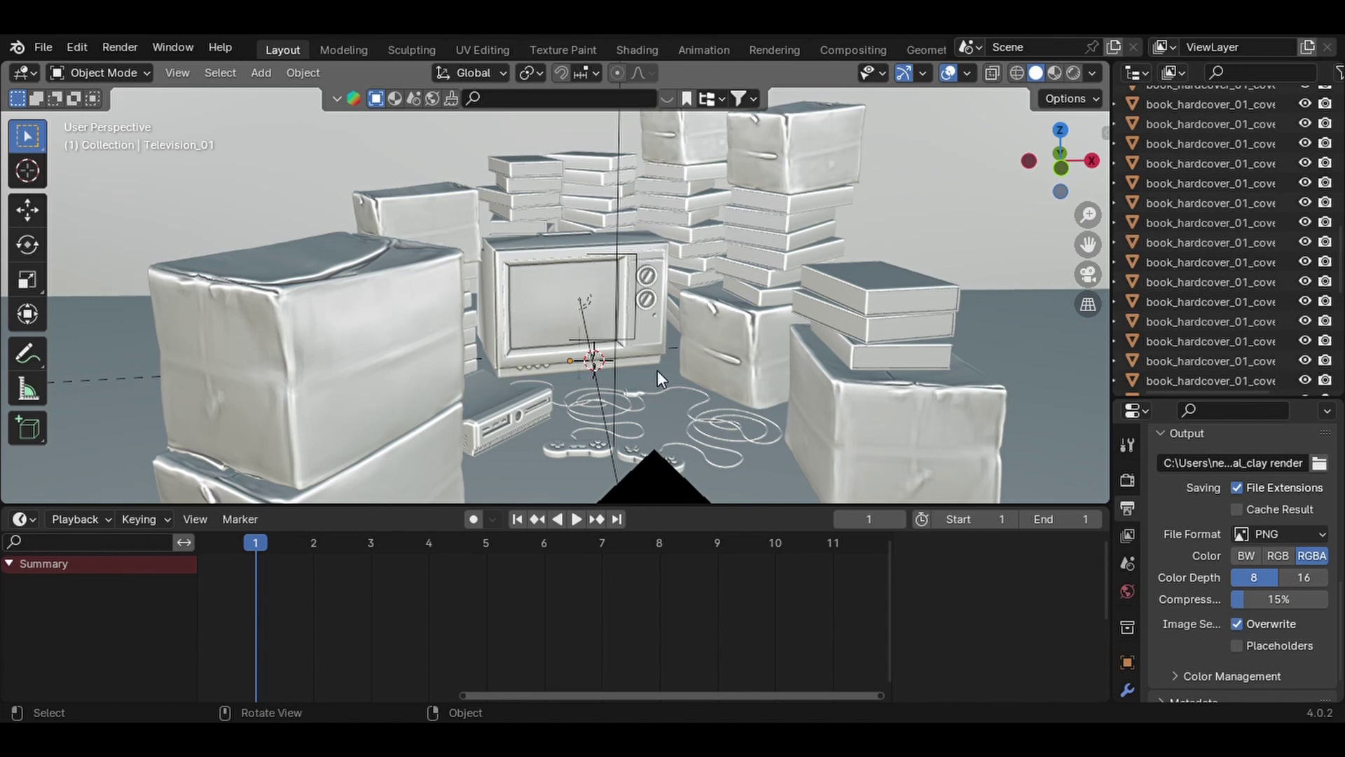
scroll(657, 370, down, 6)
middle_drag(593, 410, 468, 294)
- Select the back wall, floor plane and right cardboard box, then orbit closer to the TV
click(375, 273)
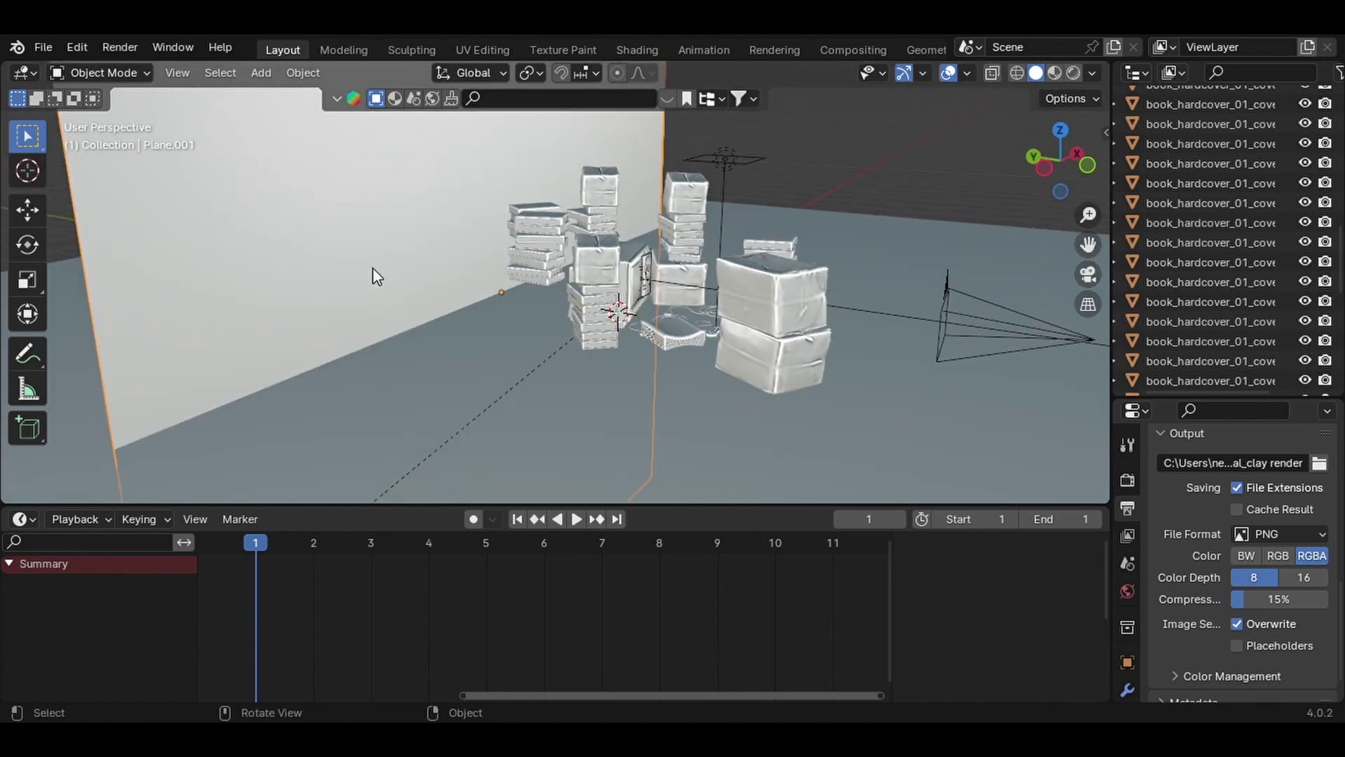
click(449, 358)
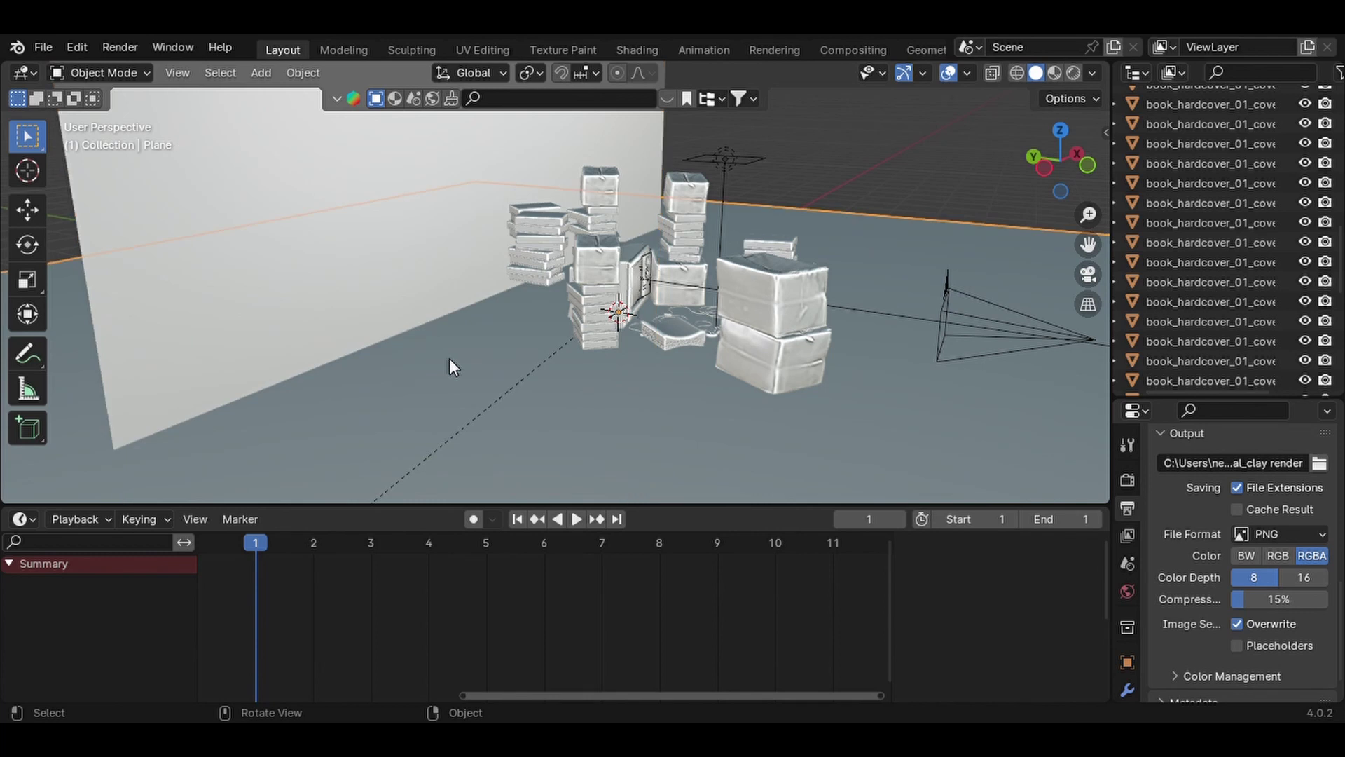
middle_drag(448, 358, 607, 292)
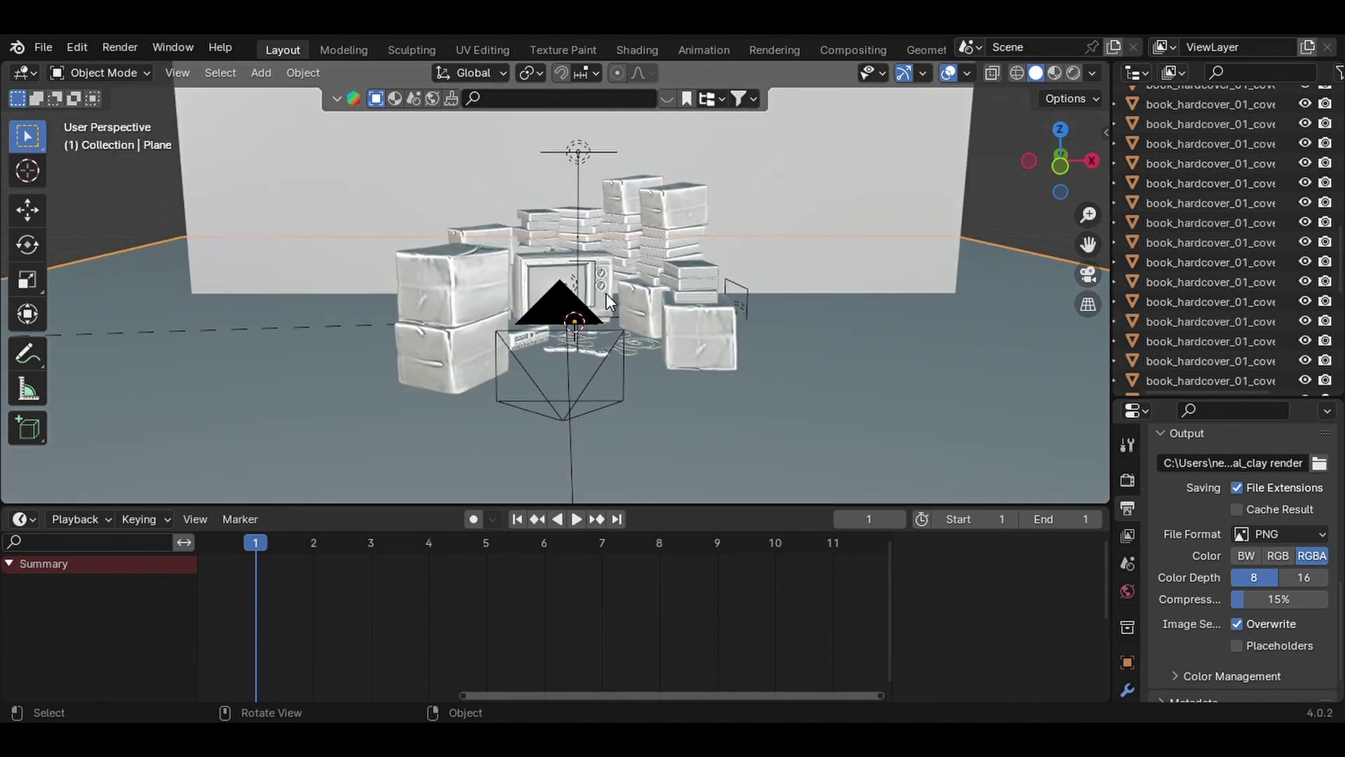
click(687, 295)
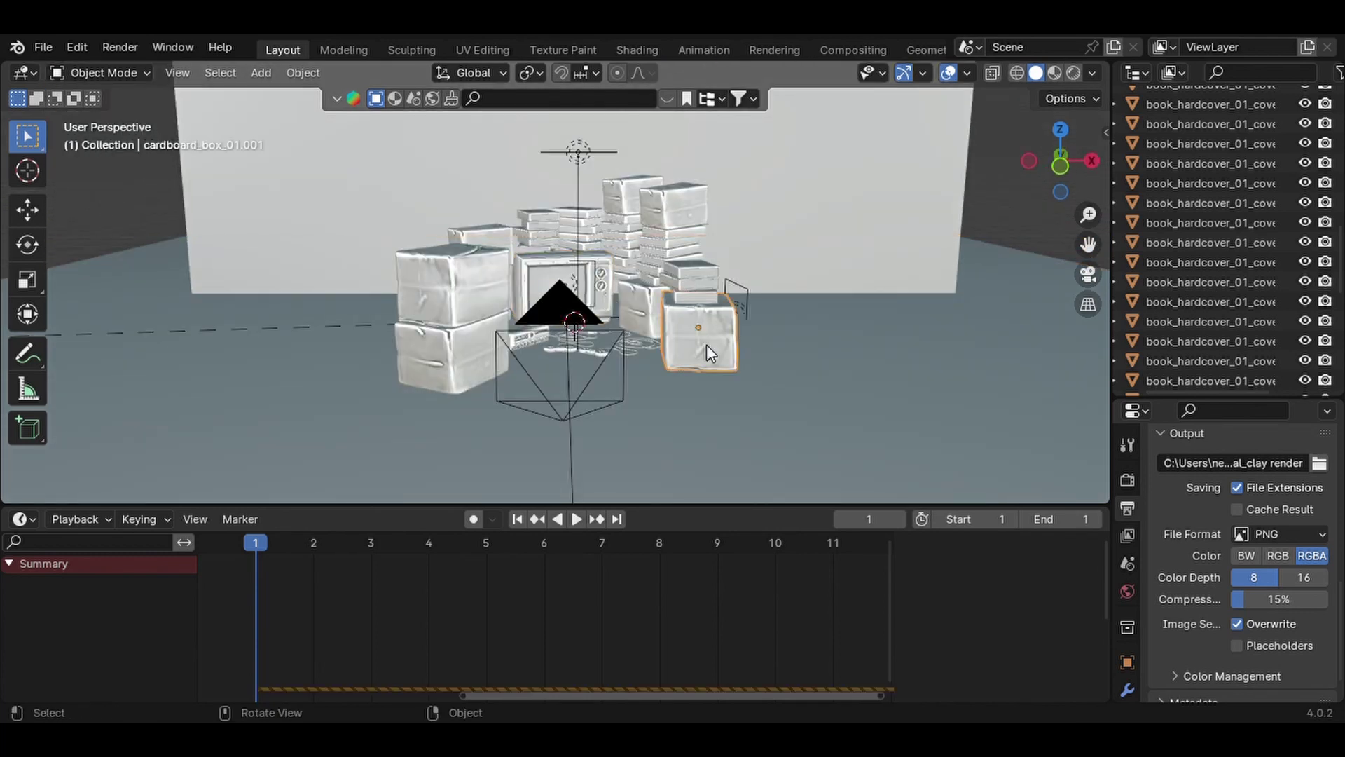
click(747, 399)
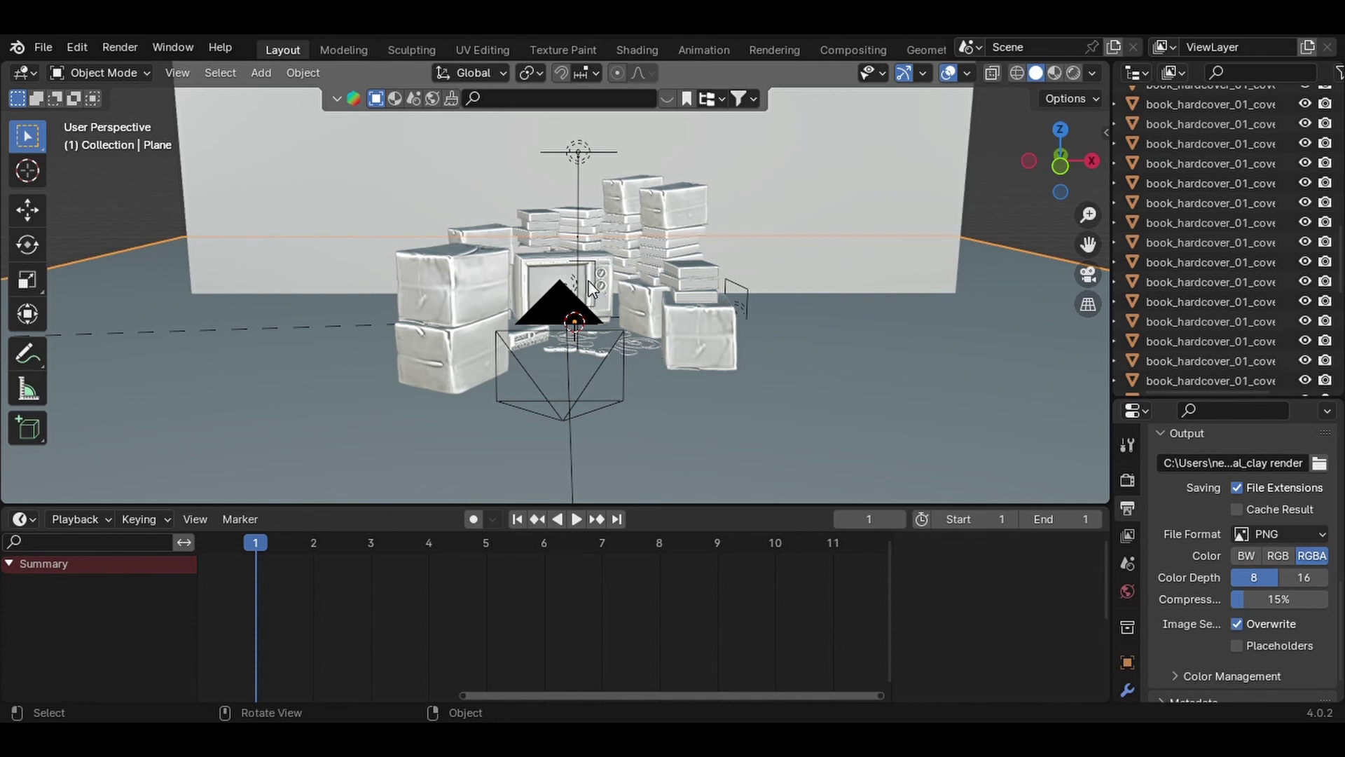
scroll(588, 281, up, 3)
middle_drag(588, 282, 520, 284)
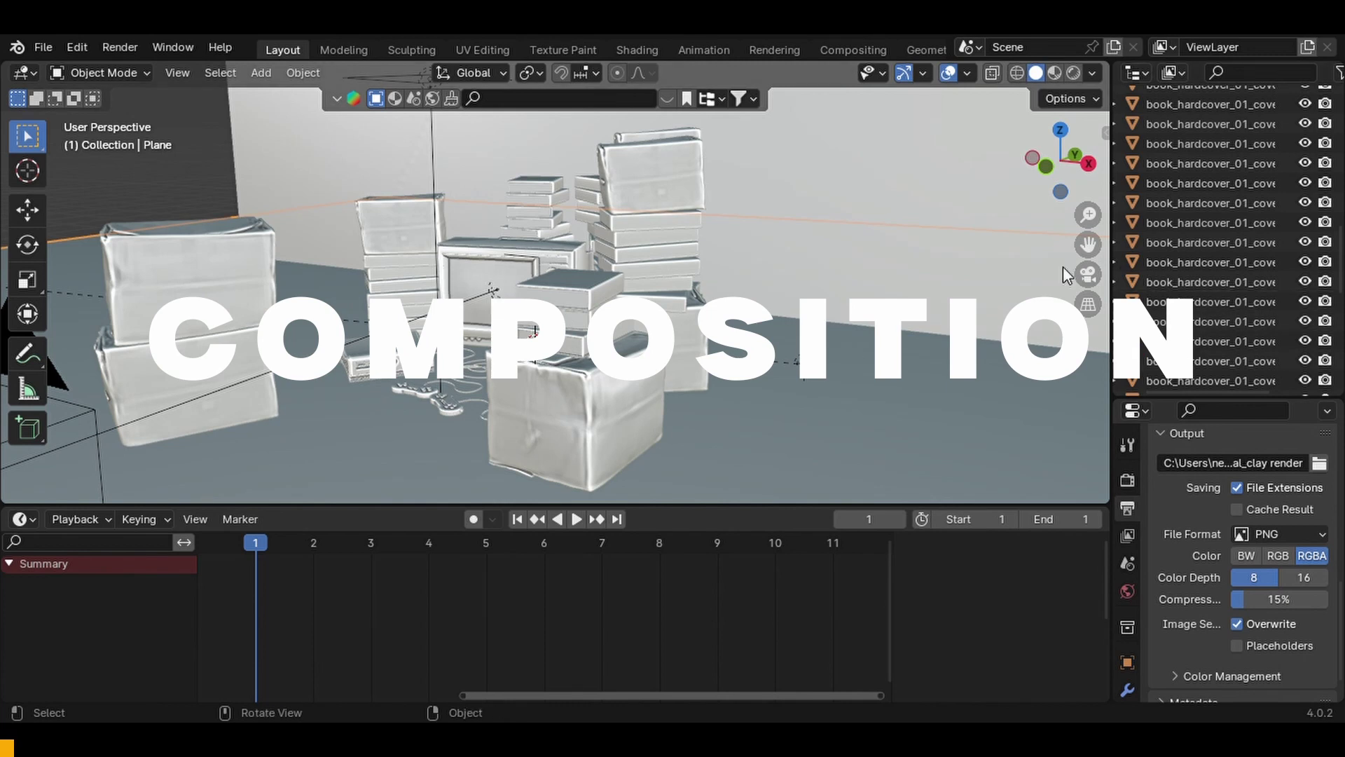
- Return to the scene camera's view of the TV composition
click(1079, 278)
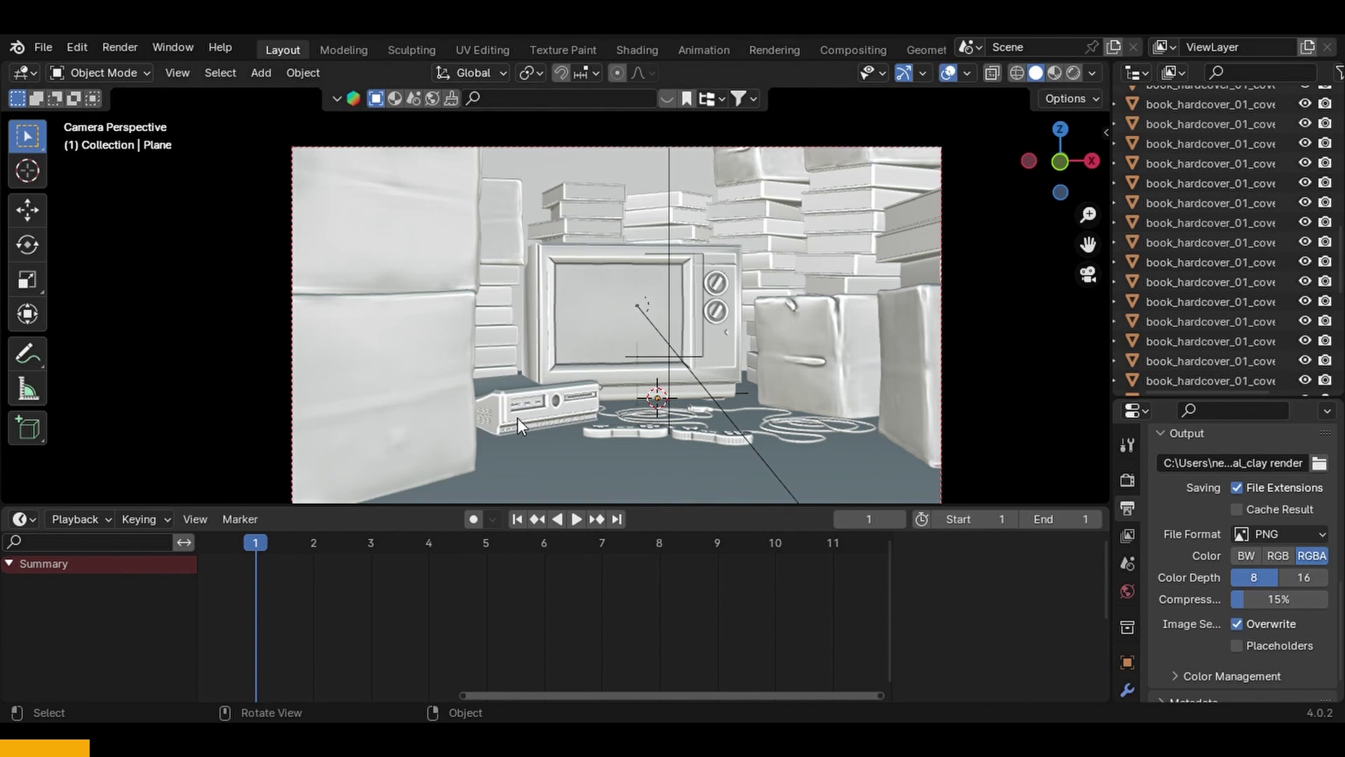
- Sketch leading lines toward the TV across the left box, stereo, floor and TV edge with Annotate
click(18, 357)
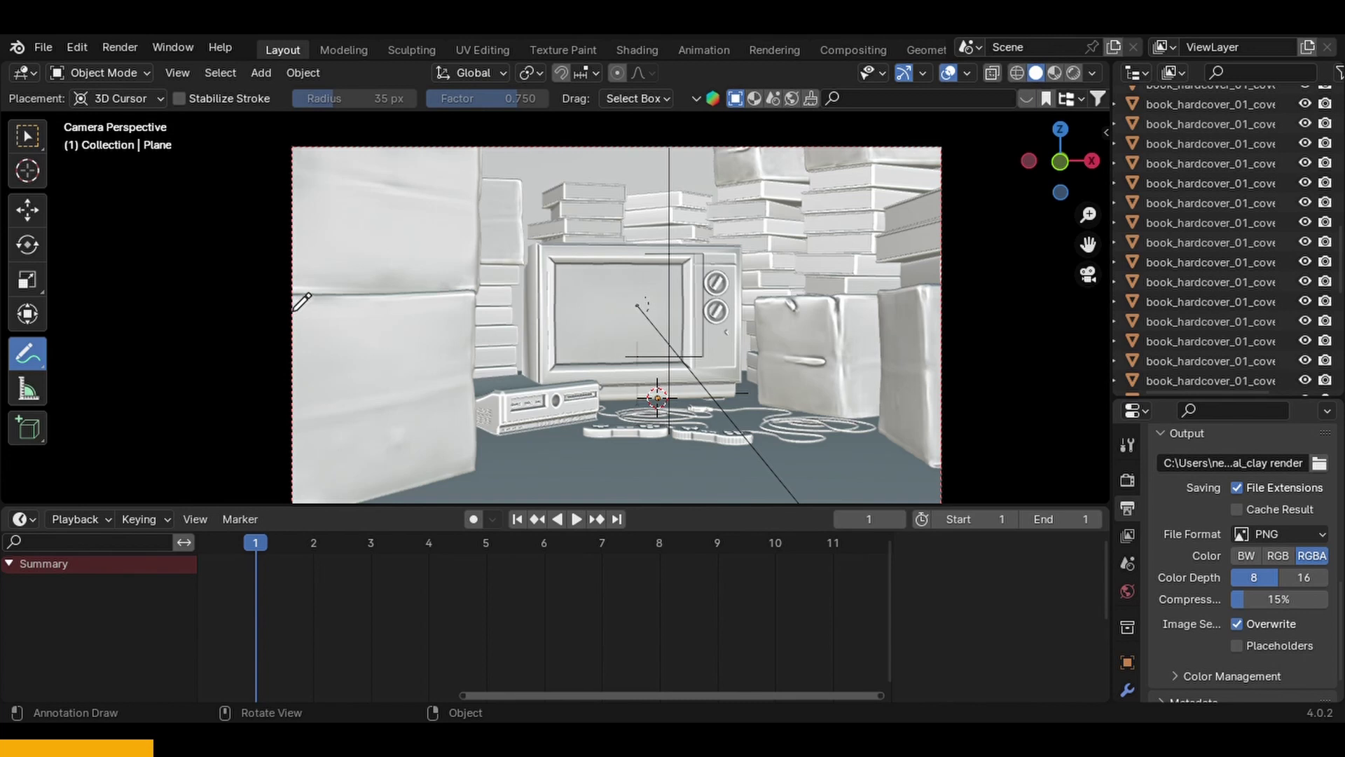
mouse_move(301, 301)
mouse_down()
mouse_move(528, 294)
mouse_move(535, 306)
mouse_up()
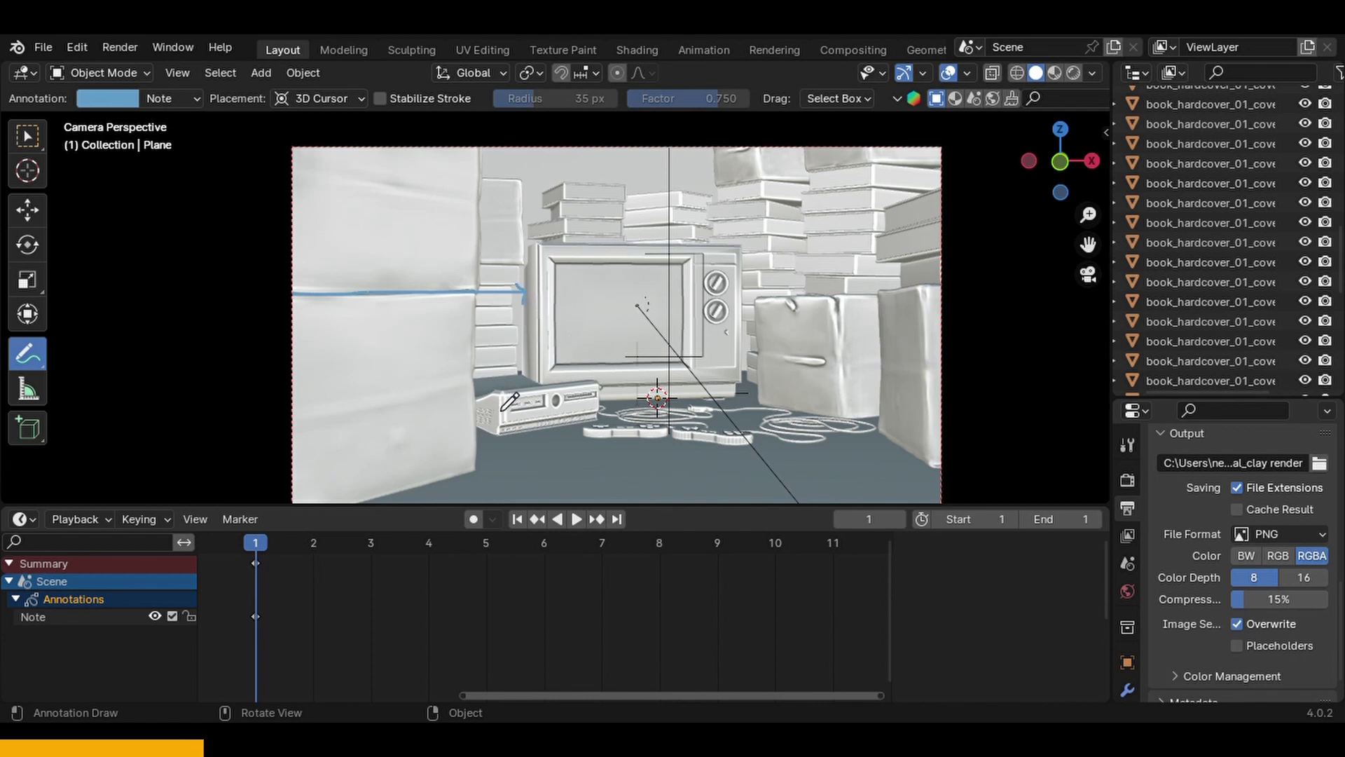
mouse_move(503, 409)
mouse_down()
mouse_move(568, 392)
mouse_move(603, 392)
mouse_move(601, 406)
mouse_up()
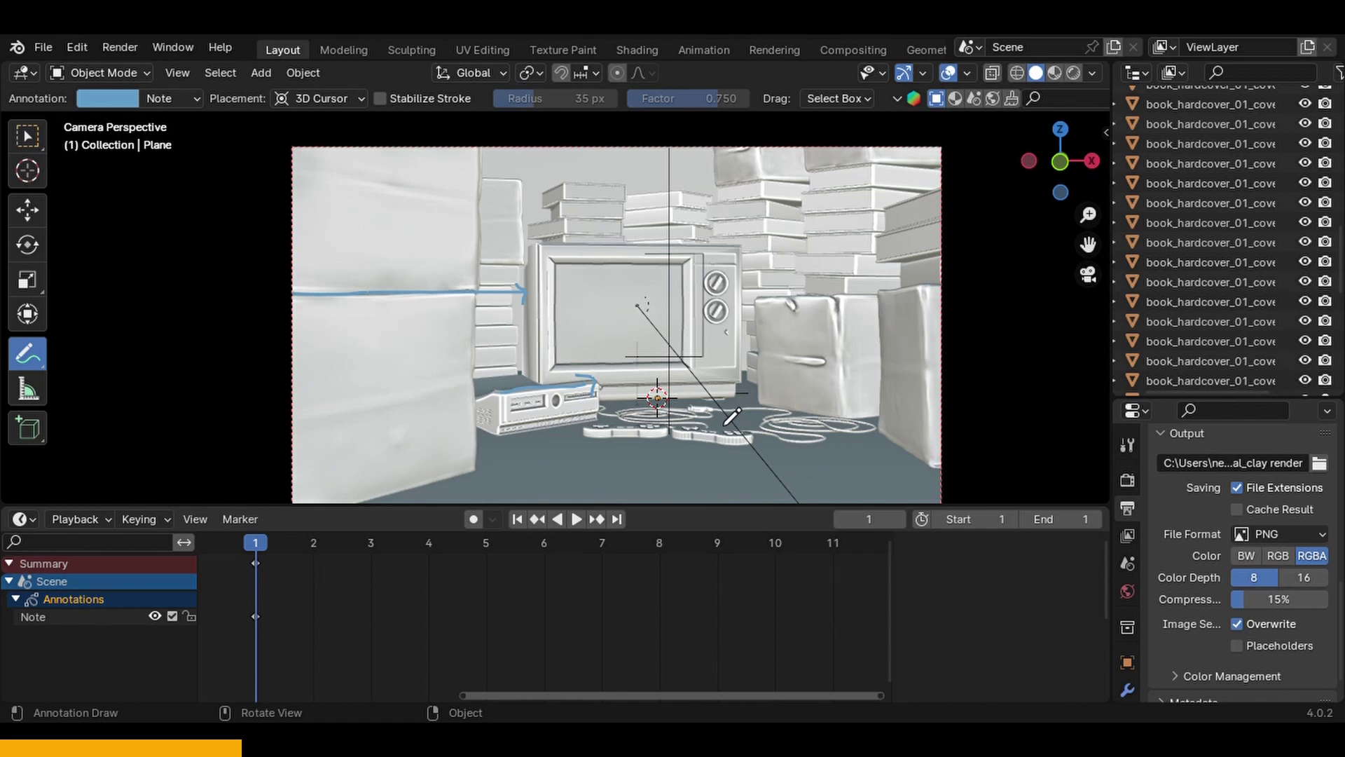
click(744, 395)
drag(747, 412, 955, 502)
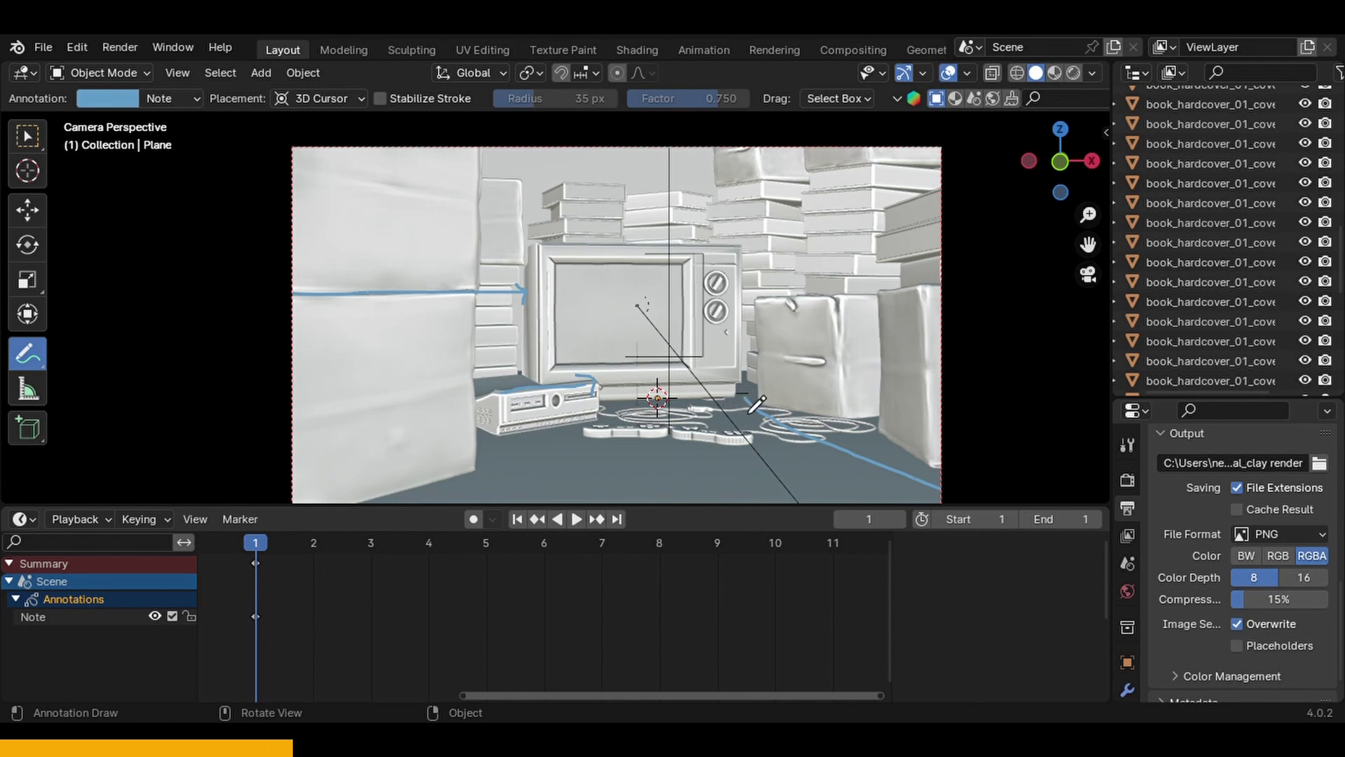
drag(742, 408, 753, 405)
mouse_move(538, 250)
mouse_down()
mouse_move(541, 395)
mouse_move(747, 405)
mouse_move(746, 269)
mouse_move(529, 264)
mouse_up()
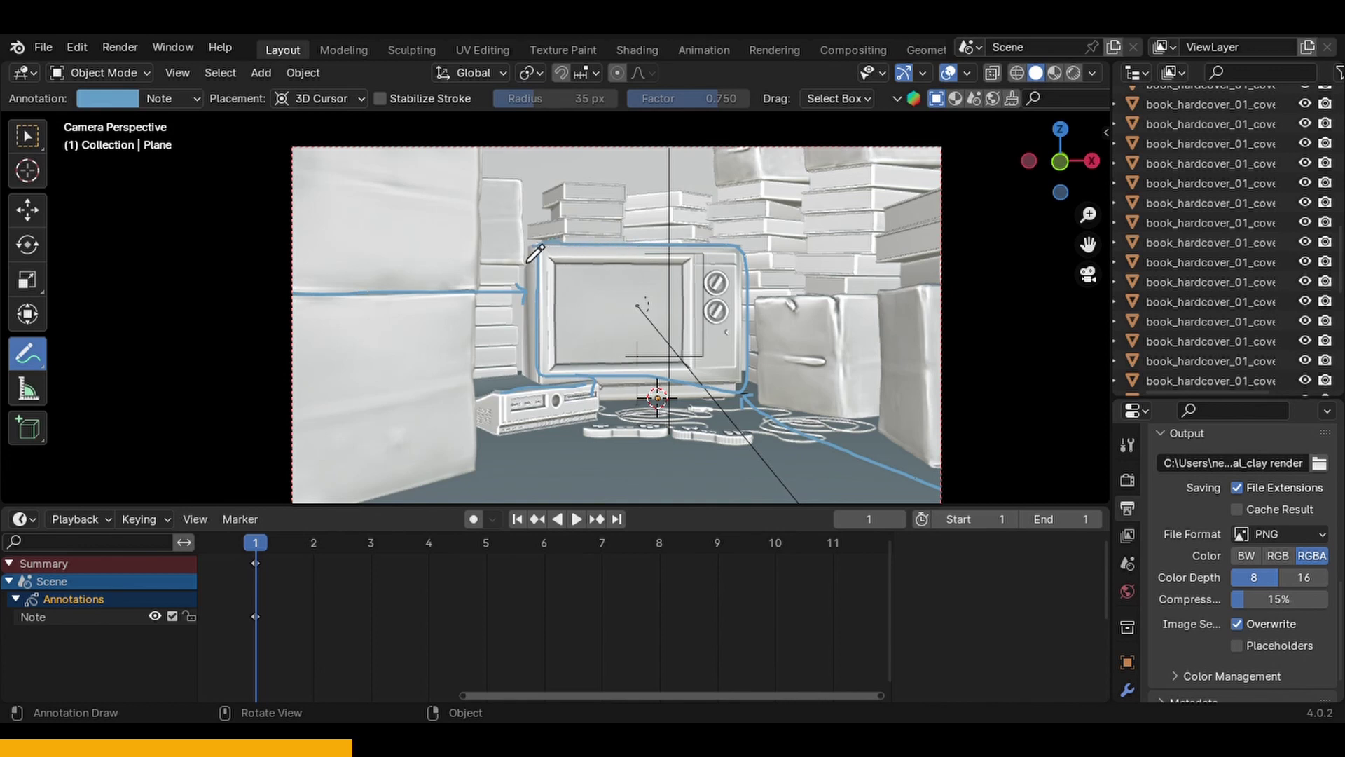
- Erase the left leading stroke and the TV edge stroke with Annotate Eraser
click(30, 356)
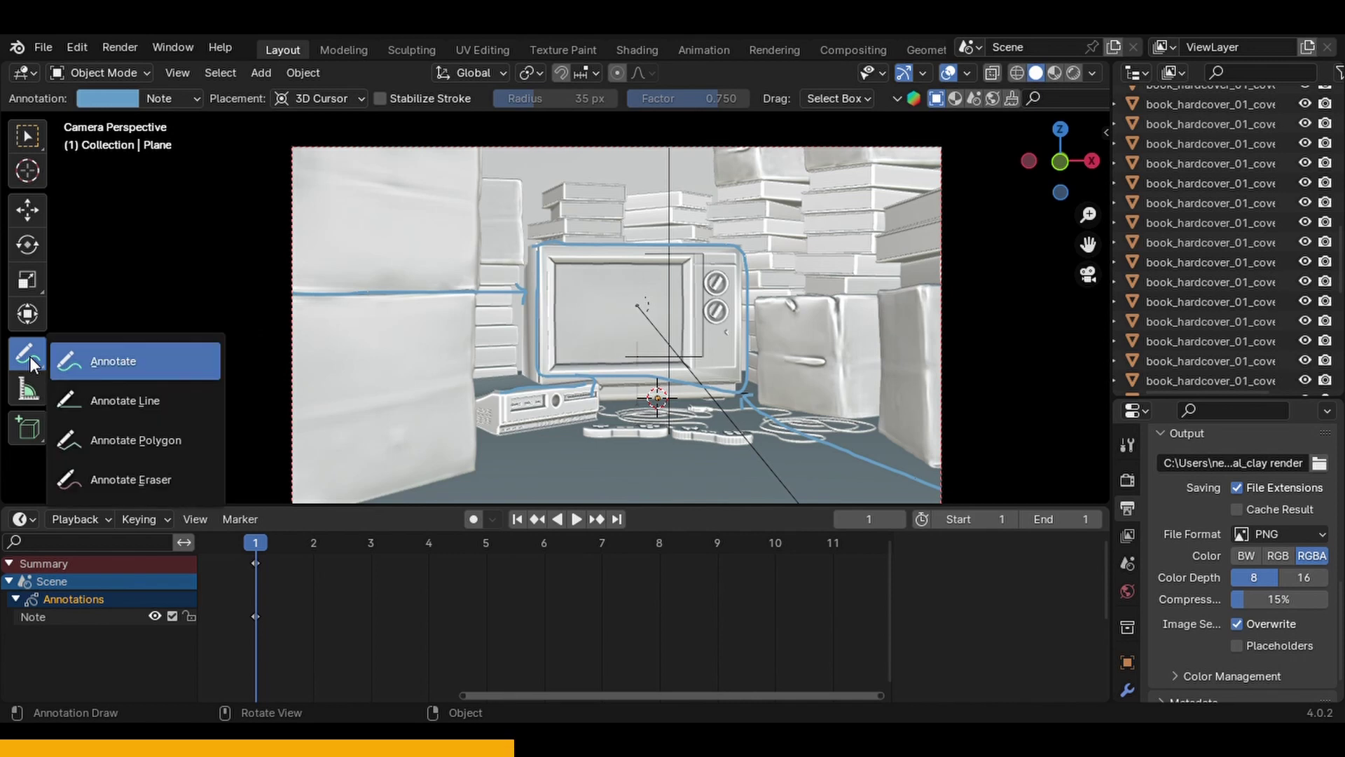
click(73, 478)
mouse_move(500, 279)
mouse_down()
mouse_move(530, 299)
mouse_move(518, 334)
mouse_move(450, 309)
mouse_move(289, 293)
mouse_up()
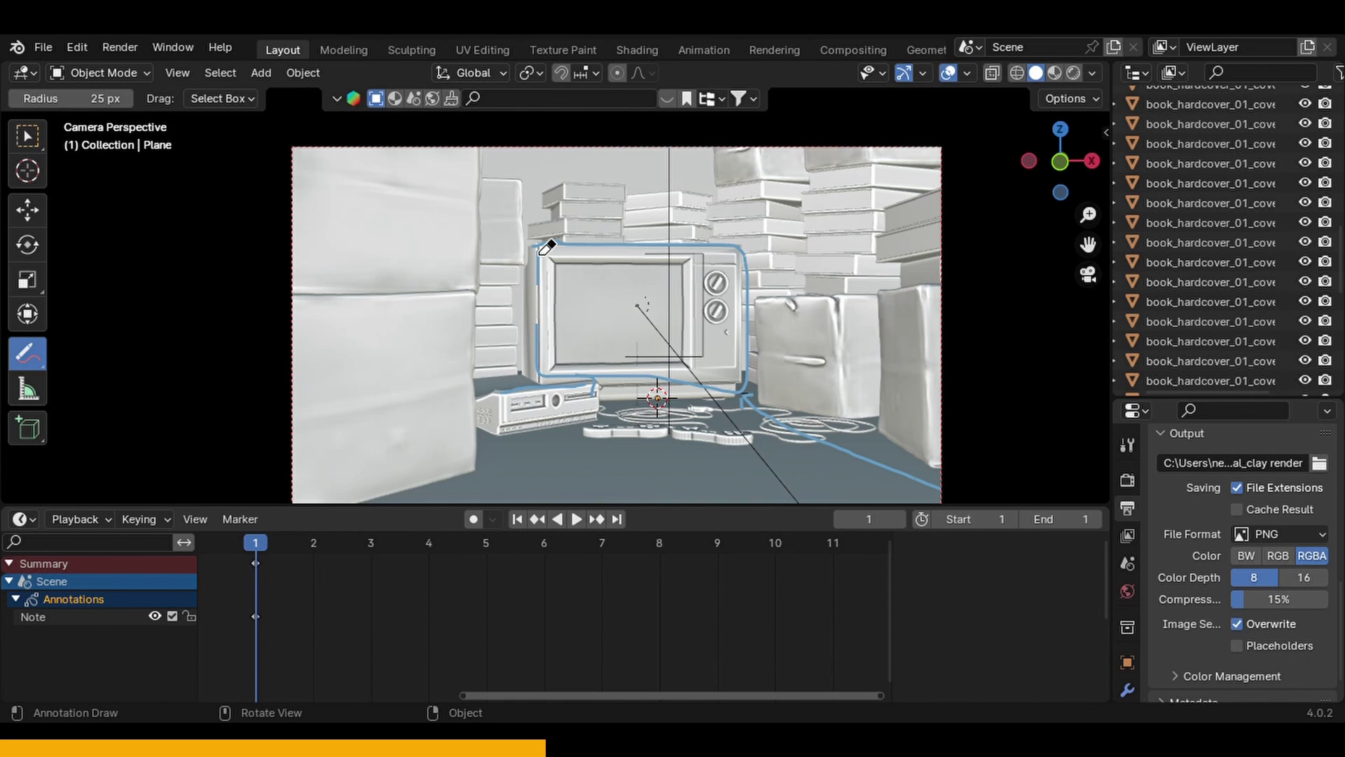
mouse_move(547, 247)
mouse_down()
mouse_move(539, 386)
mouse_move(517, 406)
mouse_move(605, 393)
mouse_move(601, 375)
mouse_move(784, 384)
mouse_move(796, 410)
mouse_move(736, 400)
mouse_move(767, 424)
mouse_move(927, 463)
mouse_move(747, 299)
mouse_move(726, 231)
mouse_move(465, 253)
mouse_up()
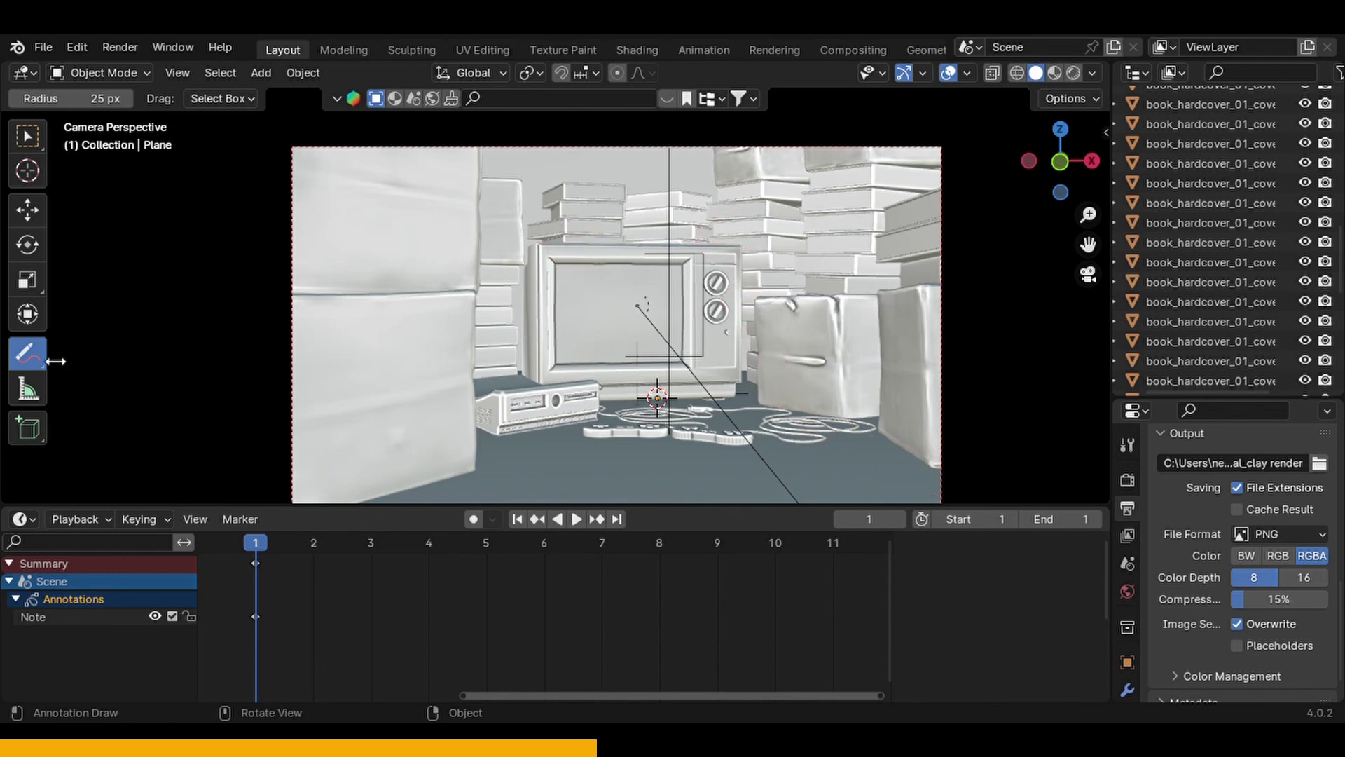
- Select the scene camera in the Outliner
drag(27, 354, 90, 360)
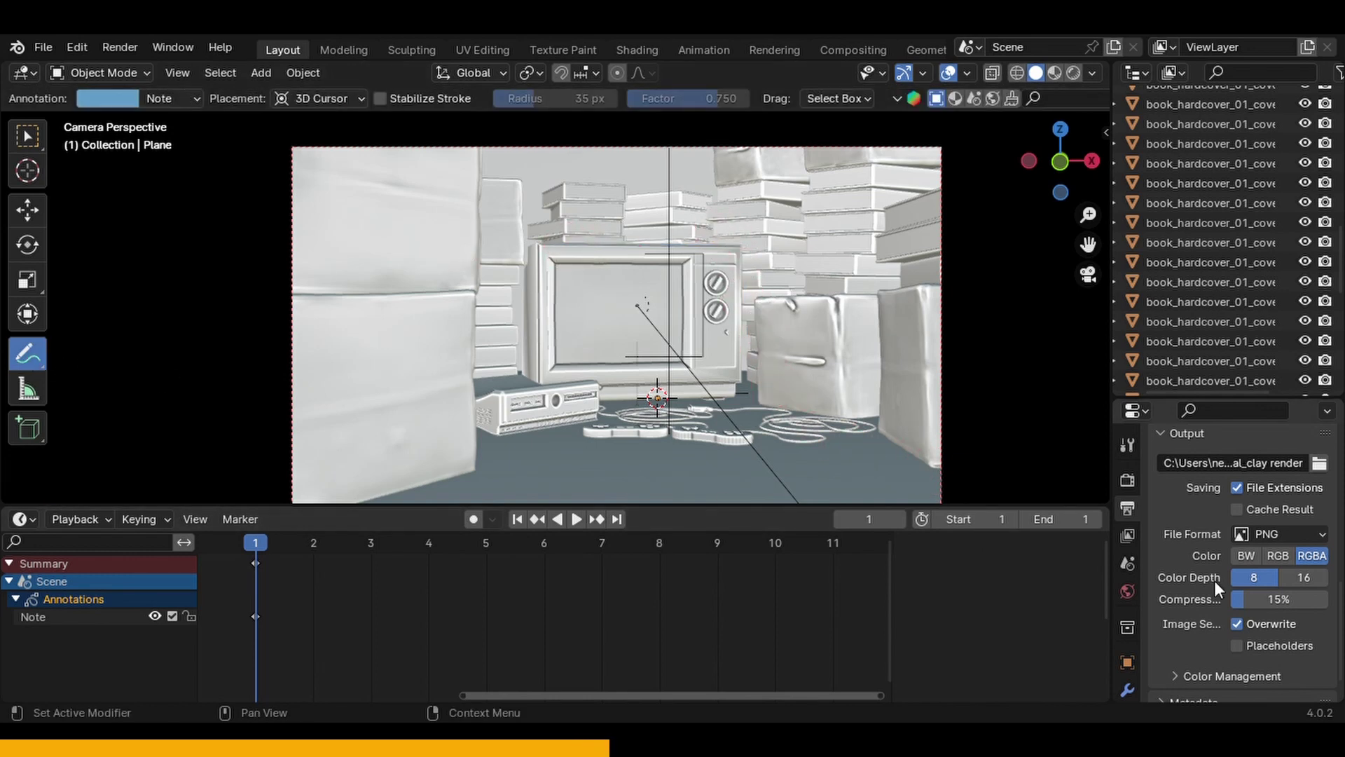
scroll(1184, 329, down, 8)
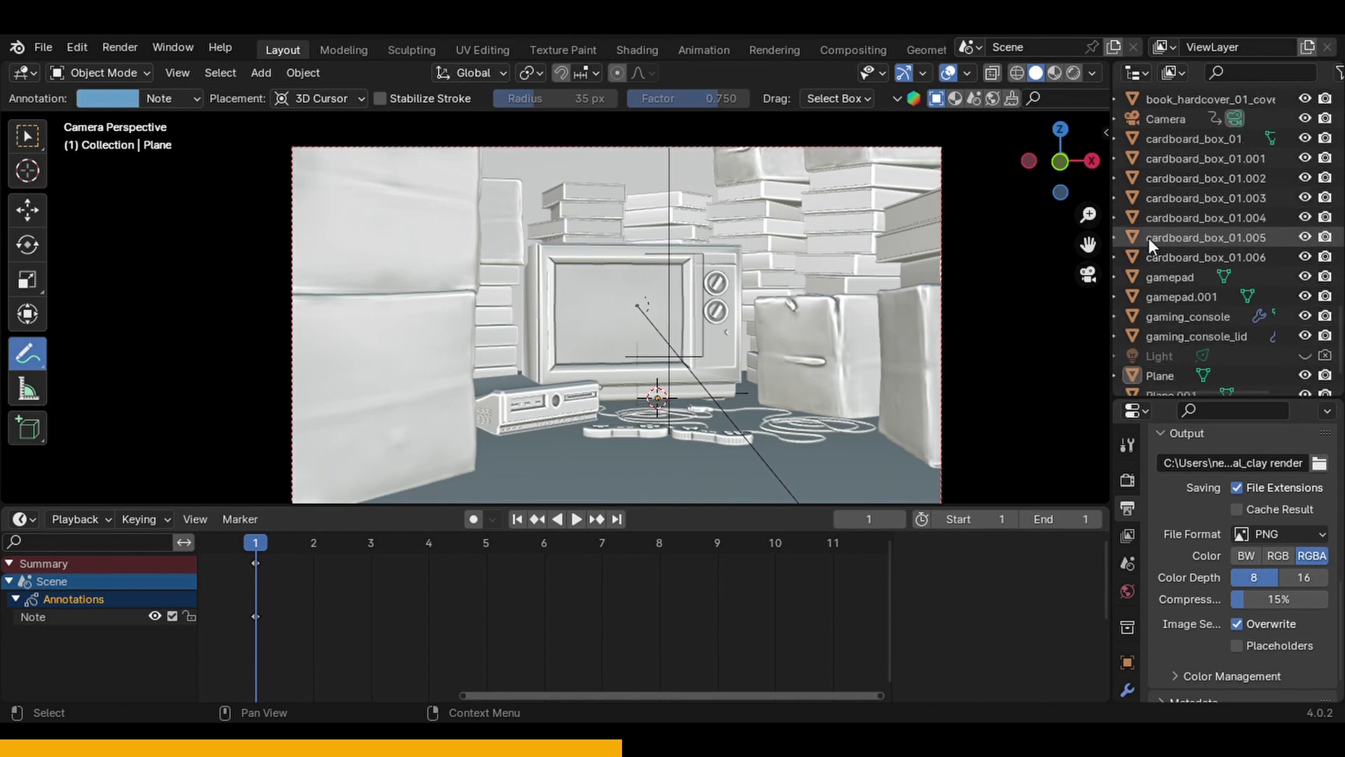
scroll(1164, 351, up, 8)
click(1167, 278)
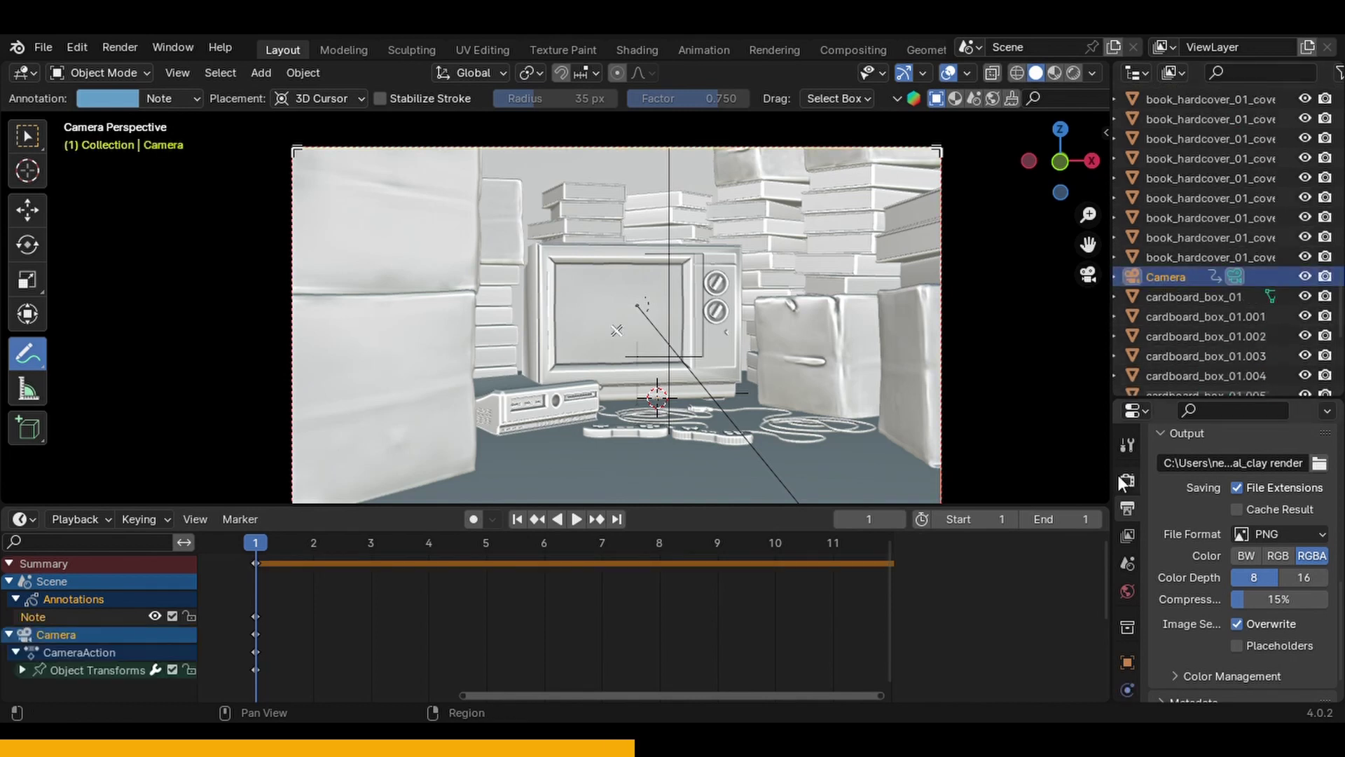
scroll(1125, 616, down, 3)
- Enable the Thirds composition guide under the camera's Viewport Display settings
click(1126, 639)
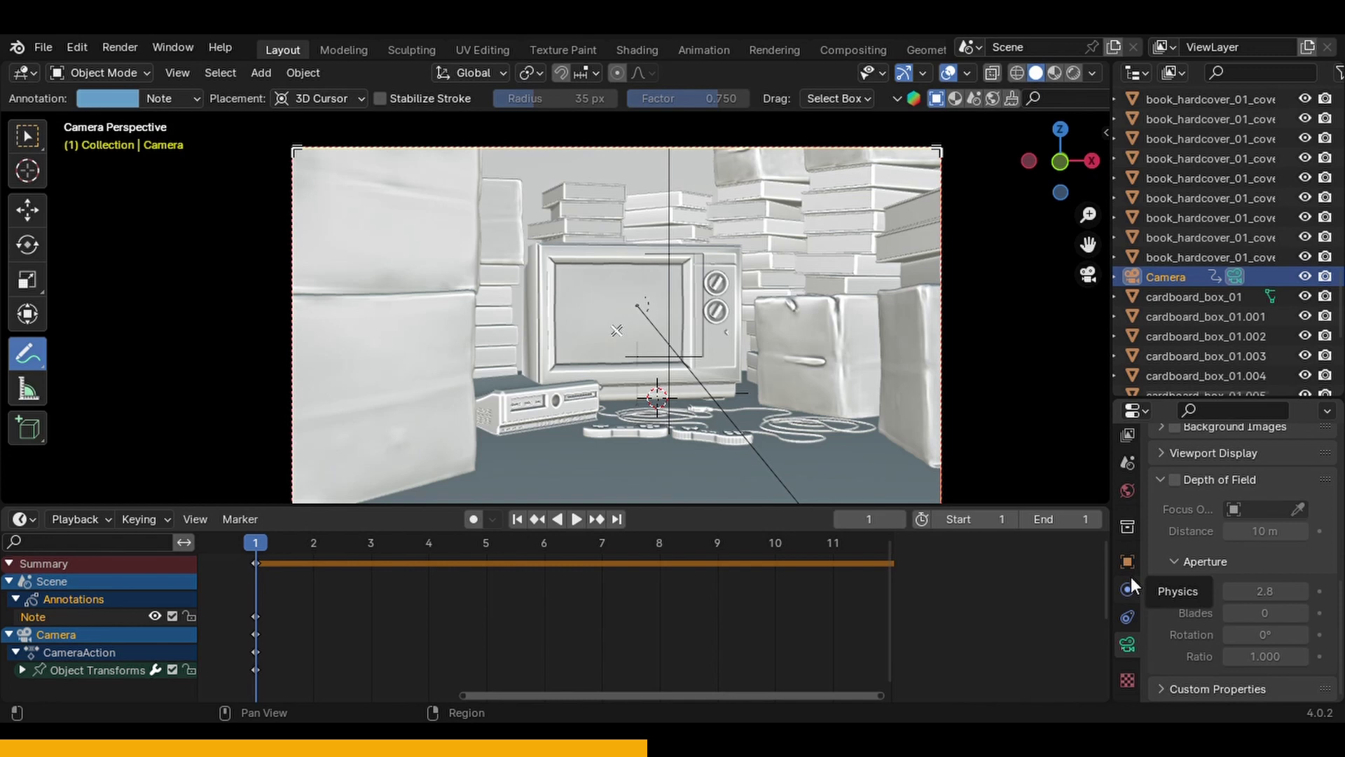
scroll(1189, 532, up, 6)
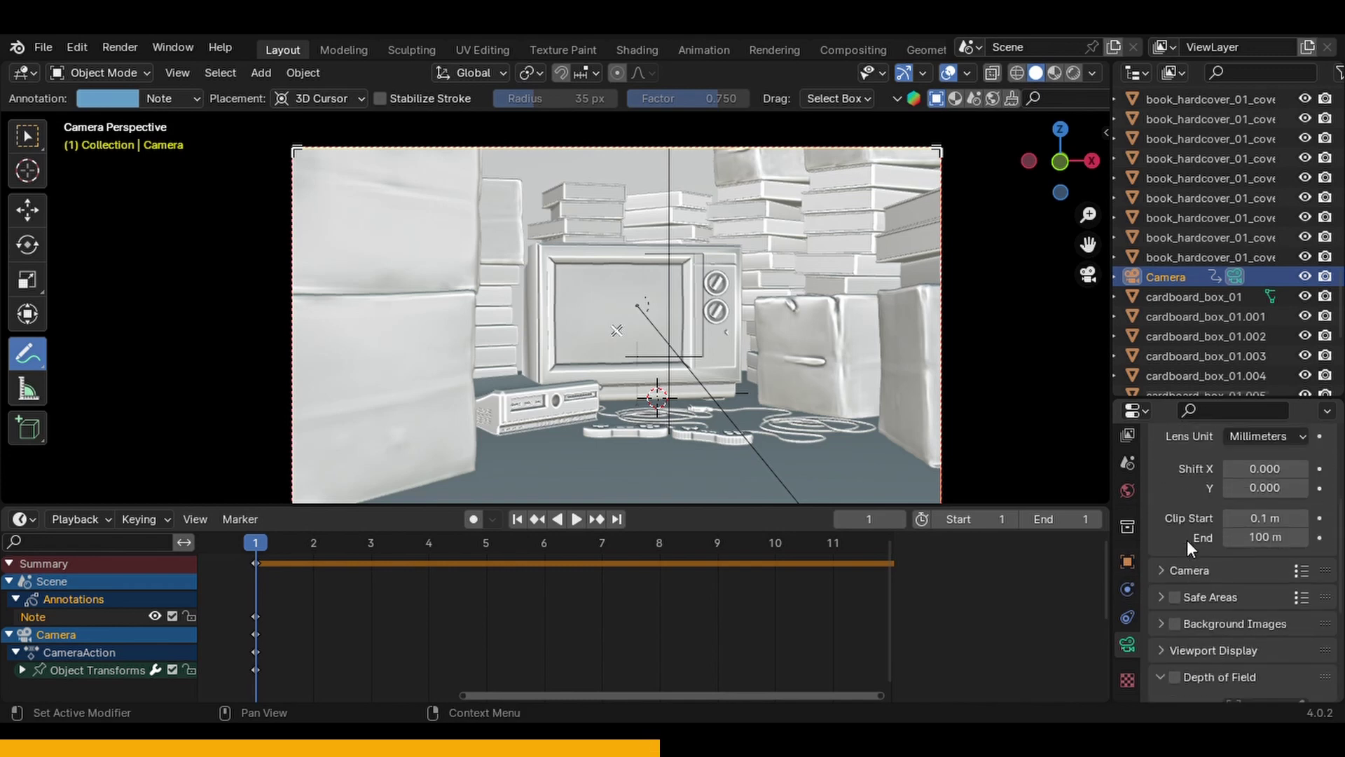
click(1163, 648)
scroll(1163, 646, down, 8)
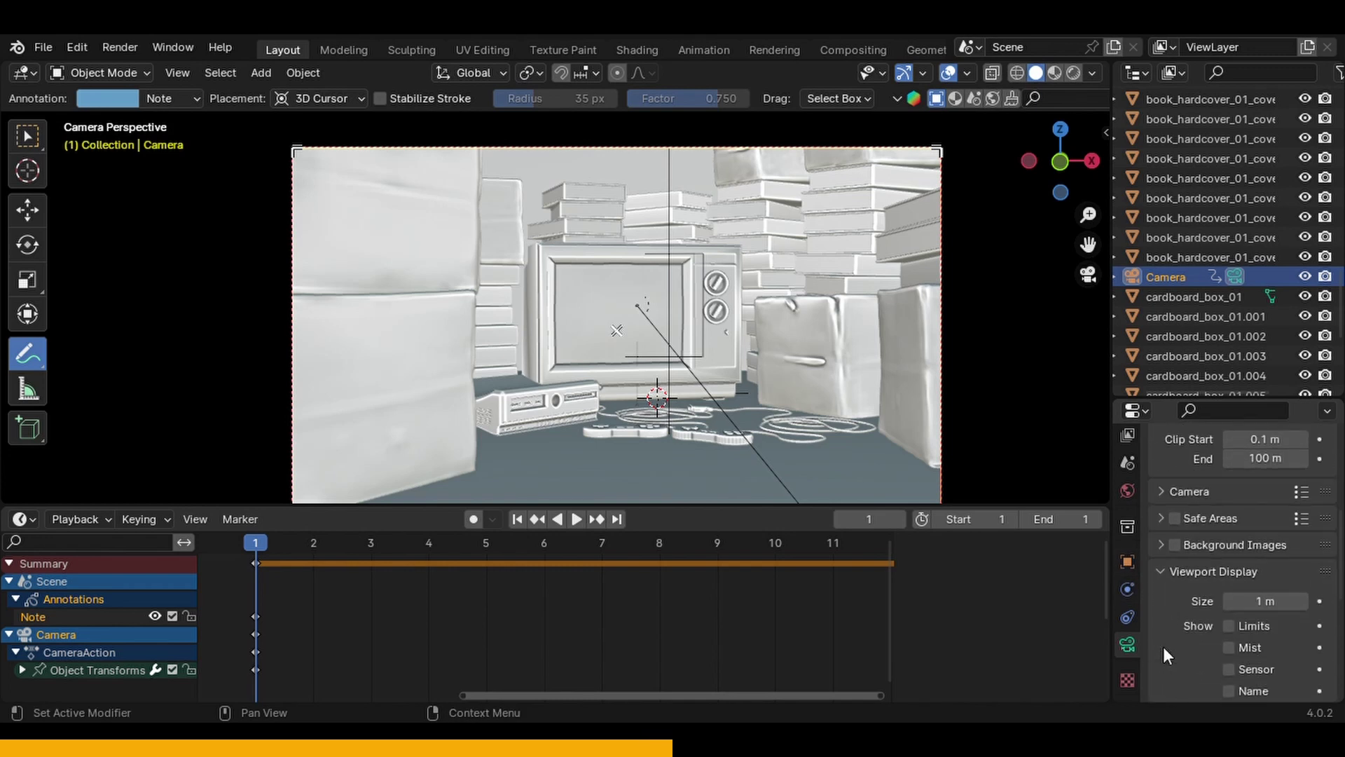
click(1189, 550)
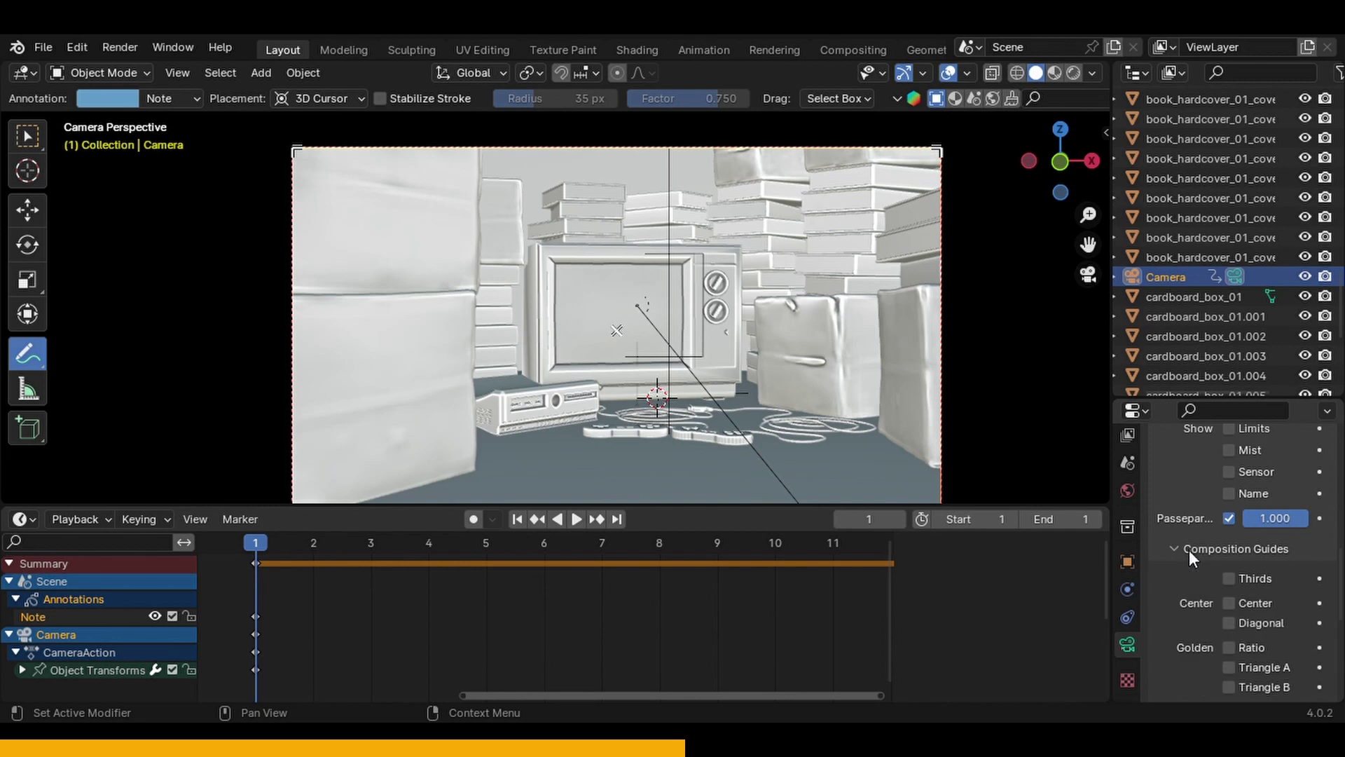
click(1229, 581)
scroll(1213, 604, down, 5)
scroll(1219, 570, up, 1)
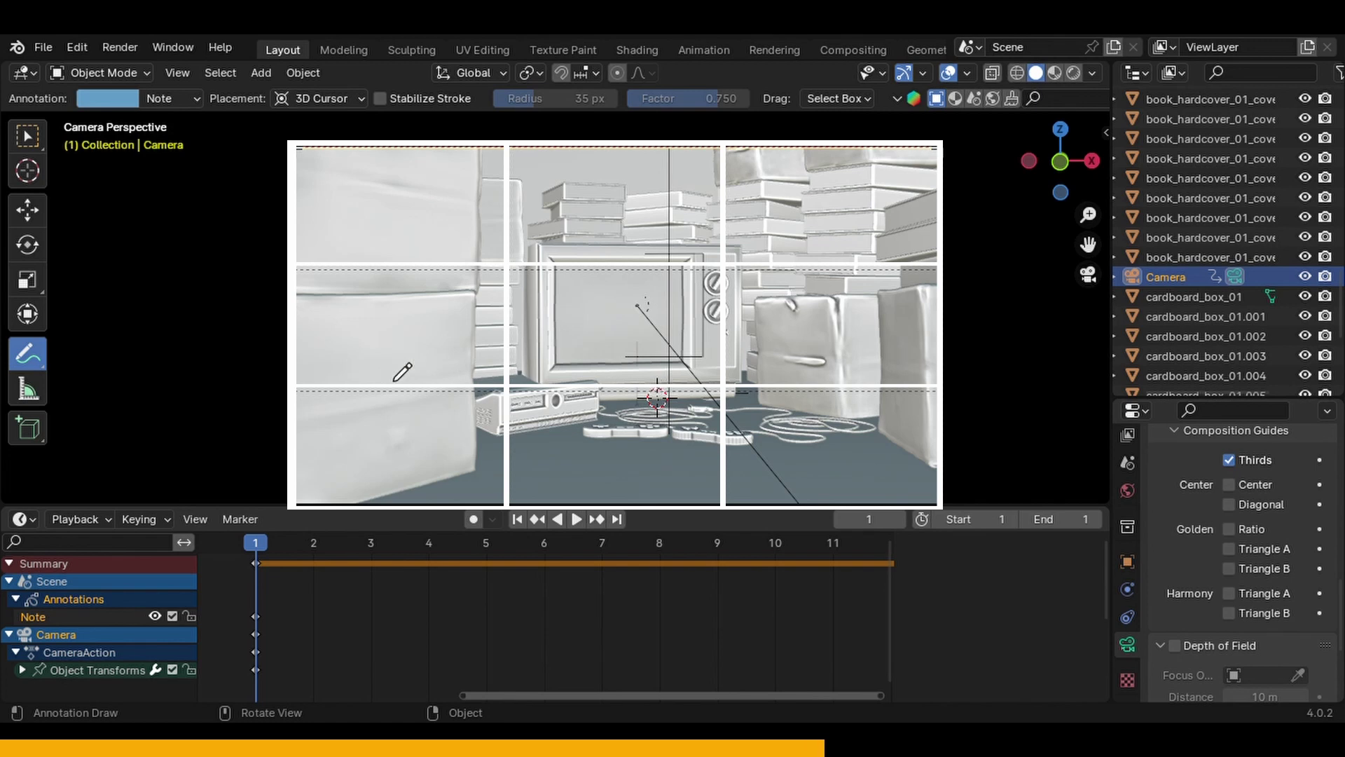
- Trace the rule-of-thirds lines and intersections with blue annotation strokes
drag(27, 360, 89, 374)
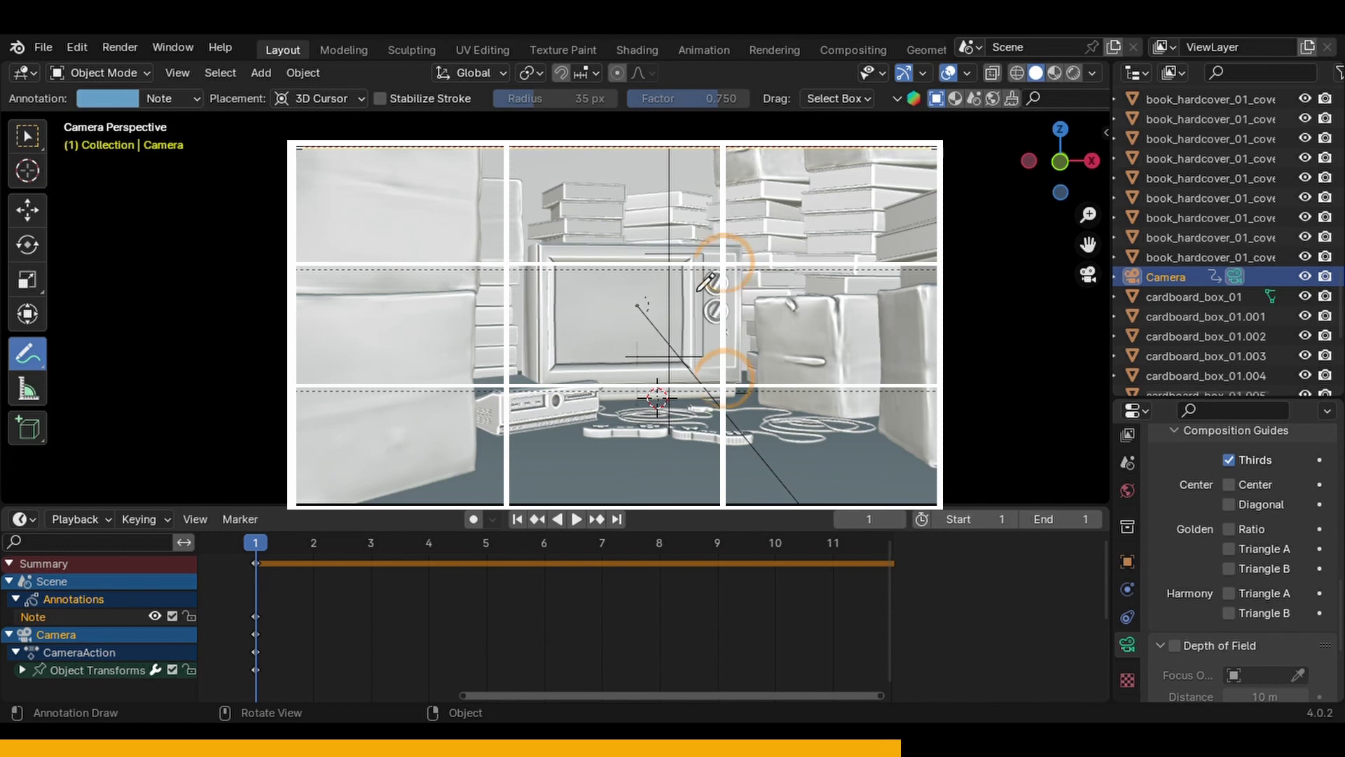
drag(701, 281, 800, 276)
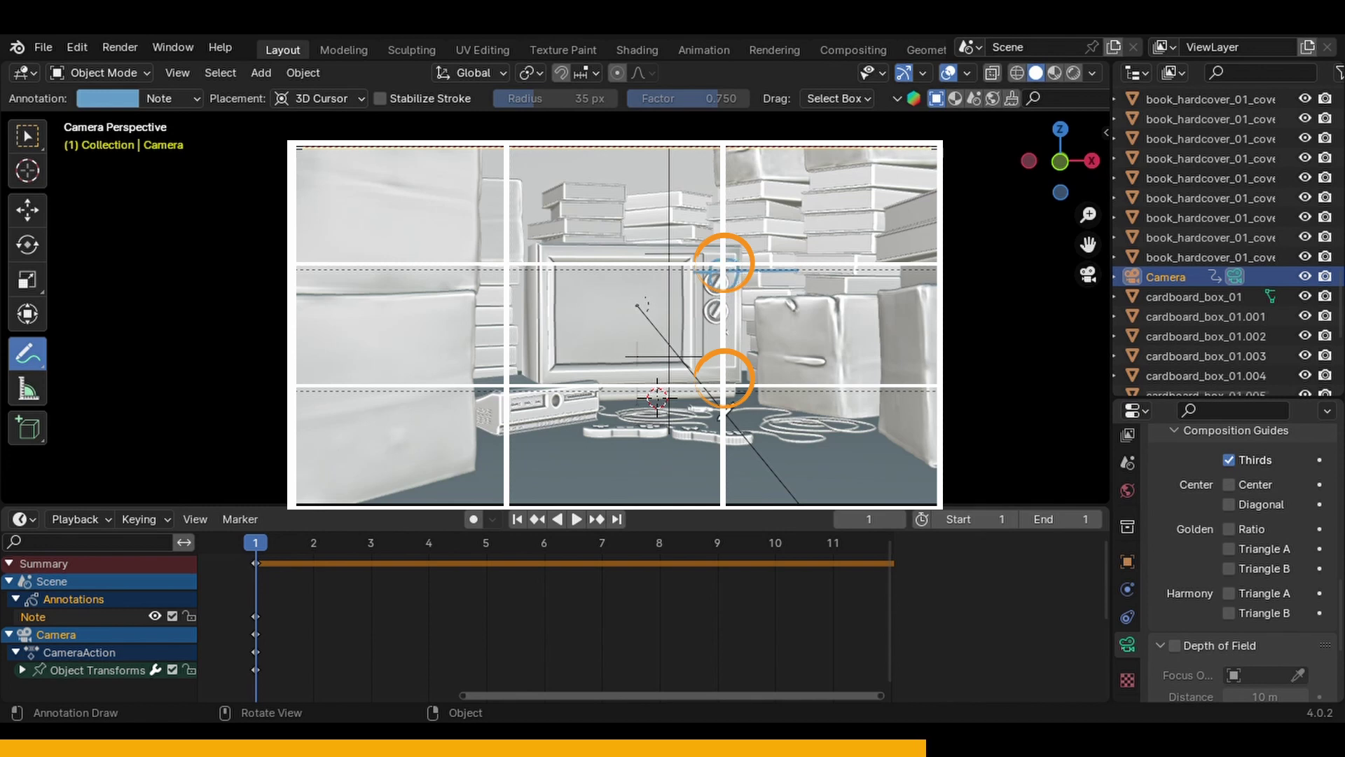
drag(706, 404, 802, 390)
drag(716, 376, 716, 449)
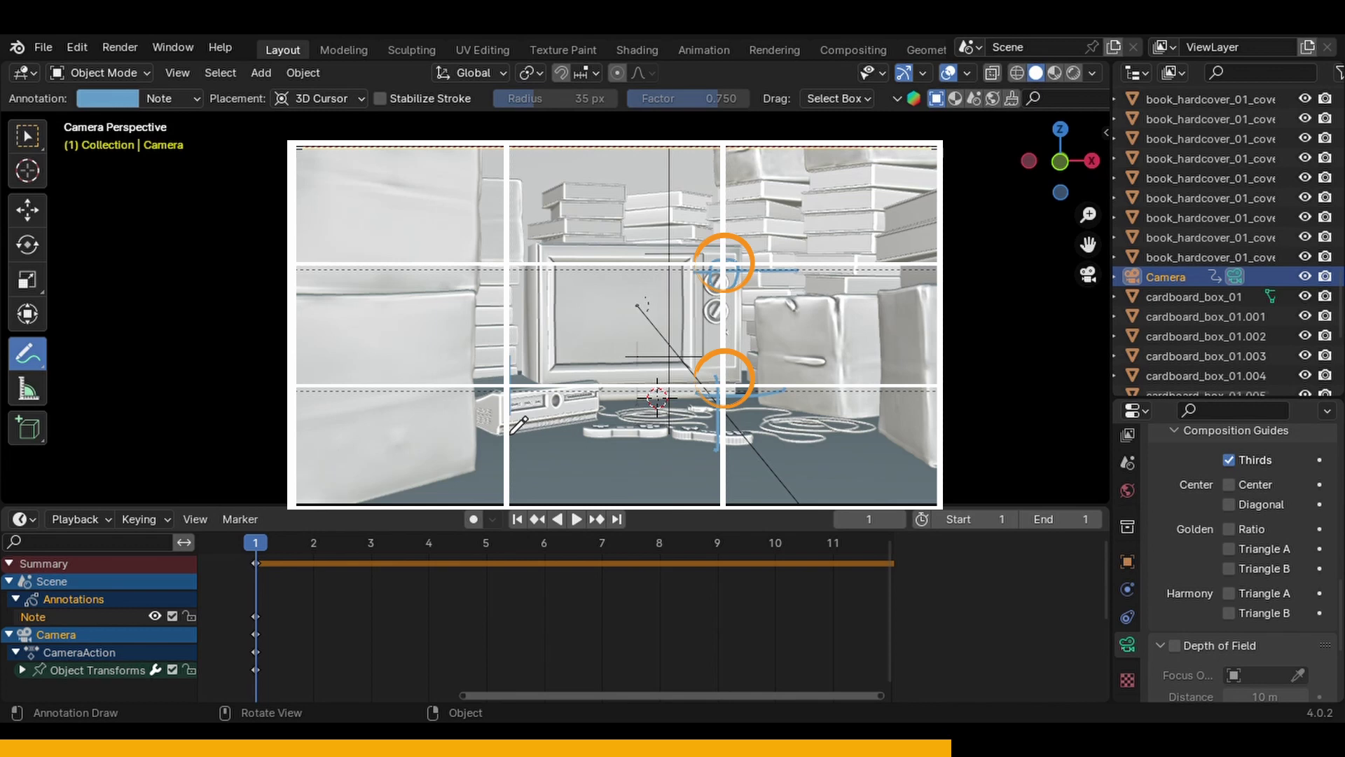
drag(473, 392, 614, 391)
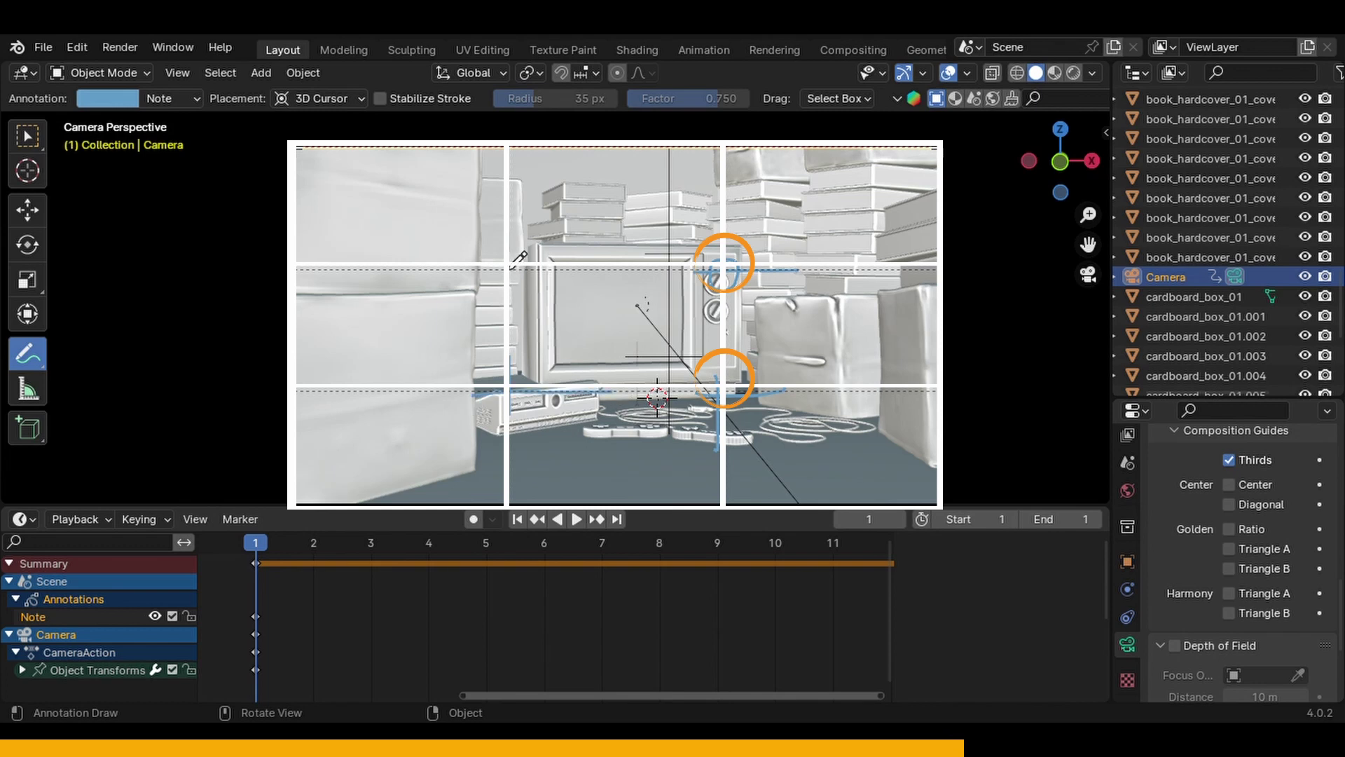
mouse_move(493, 289)
mouse_down()
mouse_move(577, 293)
mouse_move(504, 281)
mouse_move(498, 306)
mouse_move(529, 289)
mouse_up()
mouse_move(517, 397)
mouse_down()
mouse_move(511, 427)
mouse_move(515, 385)
mouse_up()
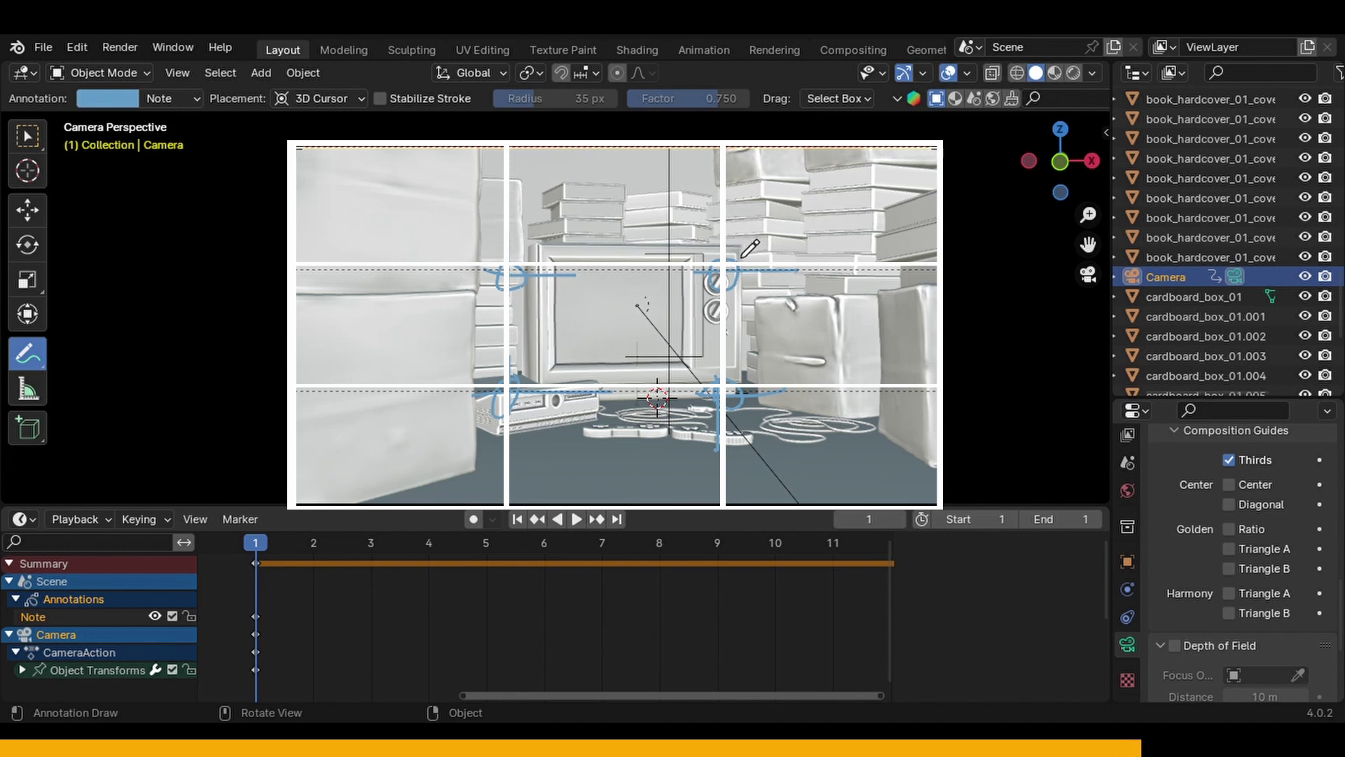
- Sketch a zigzag note over the microwave, then erase the strokes there with Annotate Eraser
mouse_move(743, 238)
mouse_down()
mouse_move(670, 240)
mouse_move(655, 274)
mouse_move(659, 409)
mouse_move(700, 436)
mouse_move(760, 441)
mouse_move(785, 308)
mouse_move(769, 254)
mouse_move(735, 243)
mouse_up()
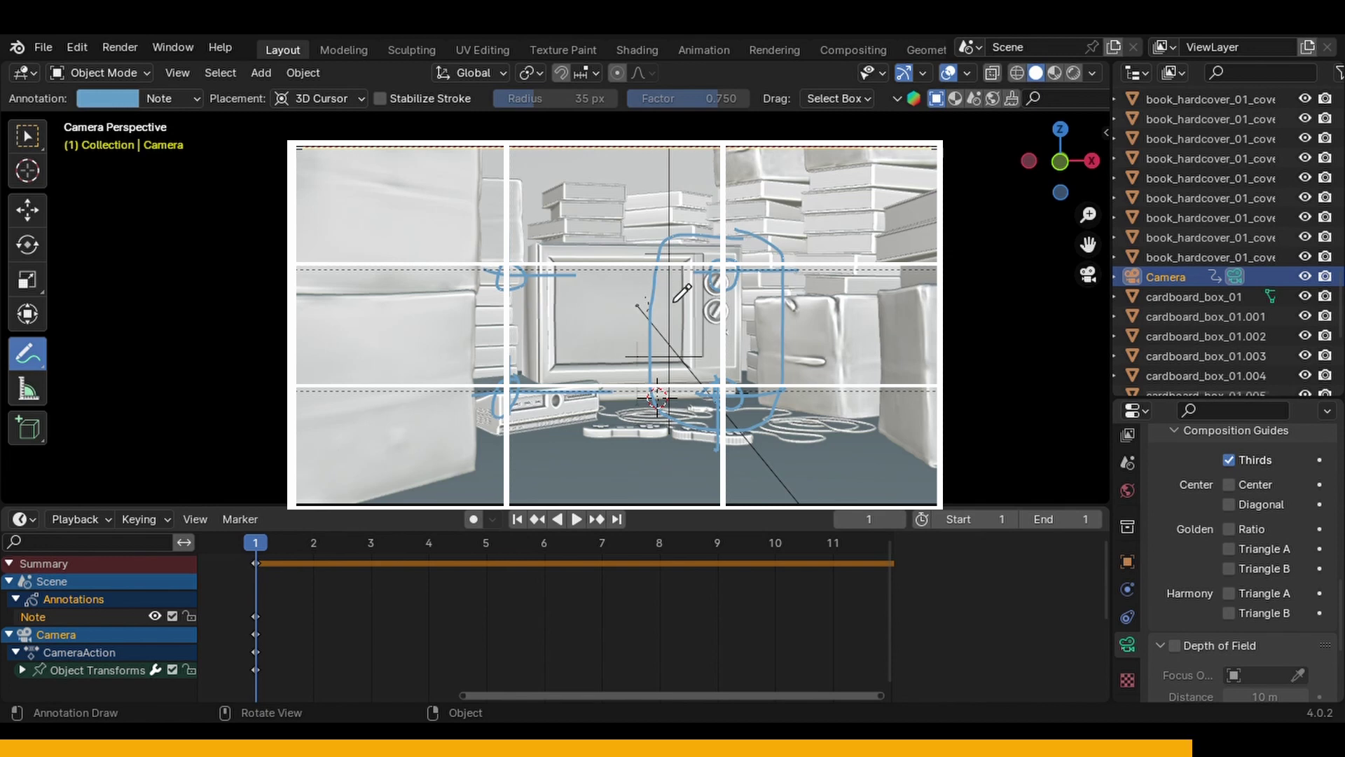
mouse_move(686, 255)
mouse_down()
mouse_move(660, 326)
mouse_move(682, 349)
mouse_move(782, 312)
mouse_move(726, 414)
mouse_move(756, 415)
mouse_move(775, 386)
mouse_up()
mouse_move(23, 361)
mouse_down()
mouse_move(61, 367)
mouse_move(98, 484)
mouse_up()
mouse_move(835, 243)
mouse_down()
mouse_move(855, 253)
mouse_move(490, 255)
mouse_move(561, 328)
mouse_move(596, 402)
mouse_move(561, 474)
mouse_move(772, 372)
mouse_move(762, 439)
mouse_up()
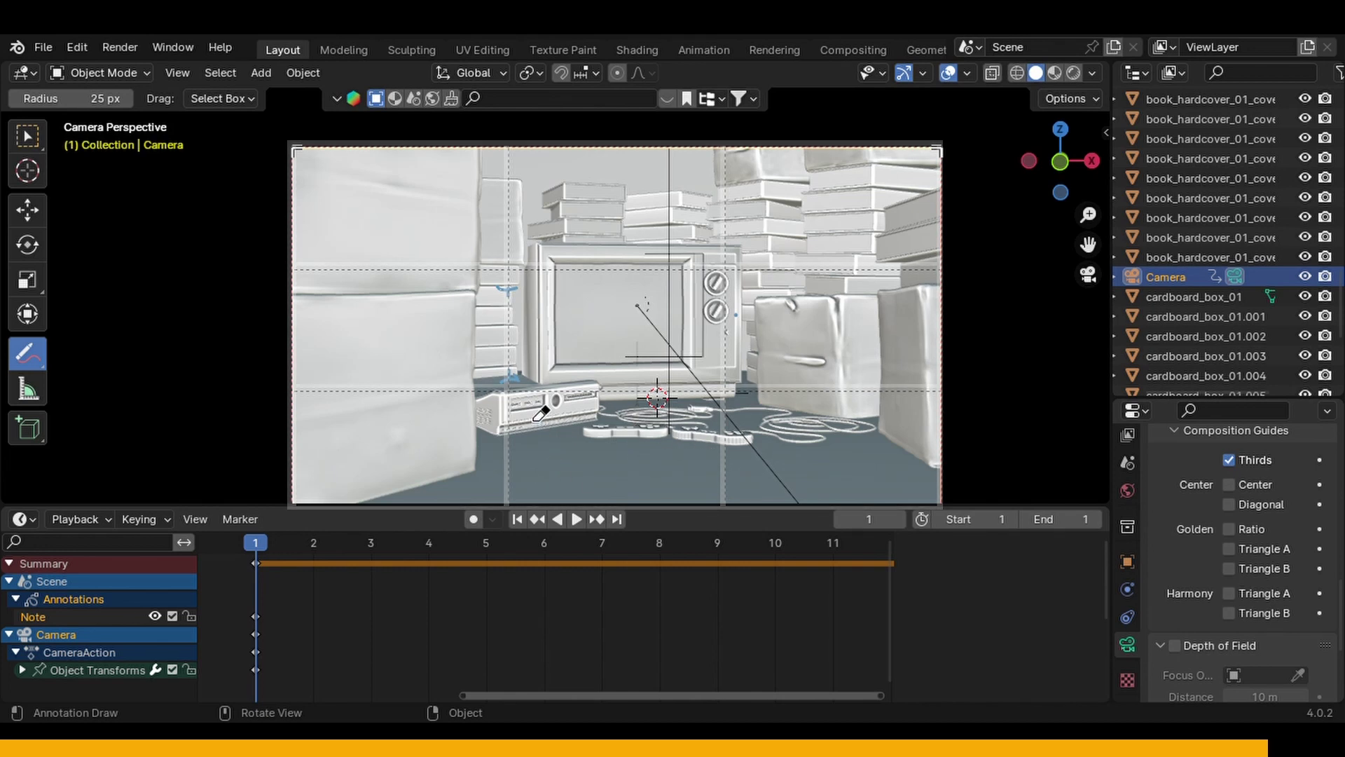
- Erase the two small strokes left of the TV and switch back to the Annotate tool
mouse_move(504, 397)
mouse_down()
mouse_move(633, 385)
mouse_move(531, 273)
mouse_move(494, 296)
mouse_up()
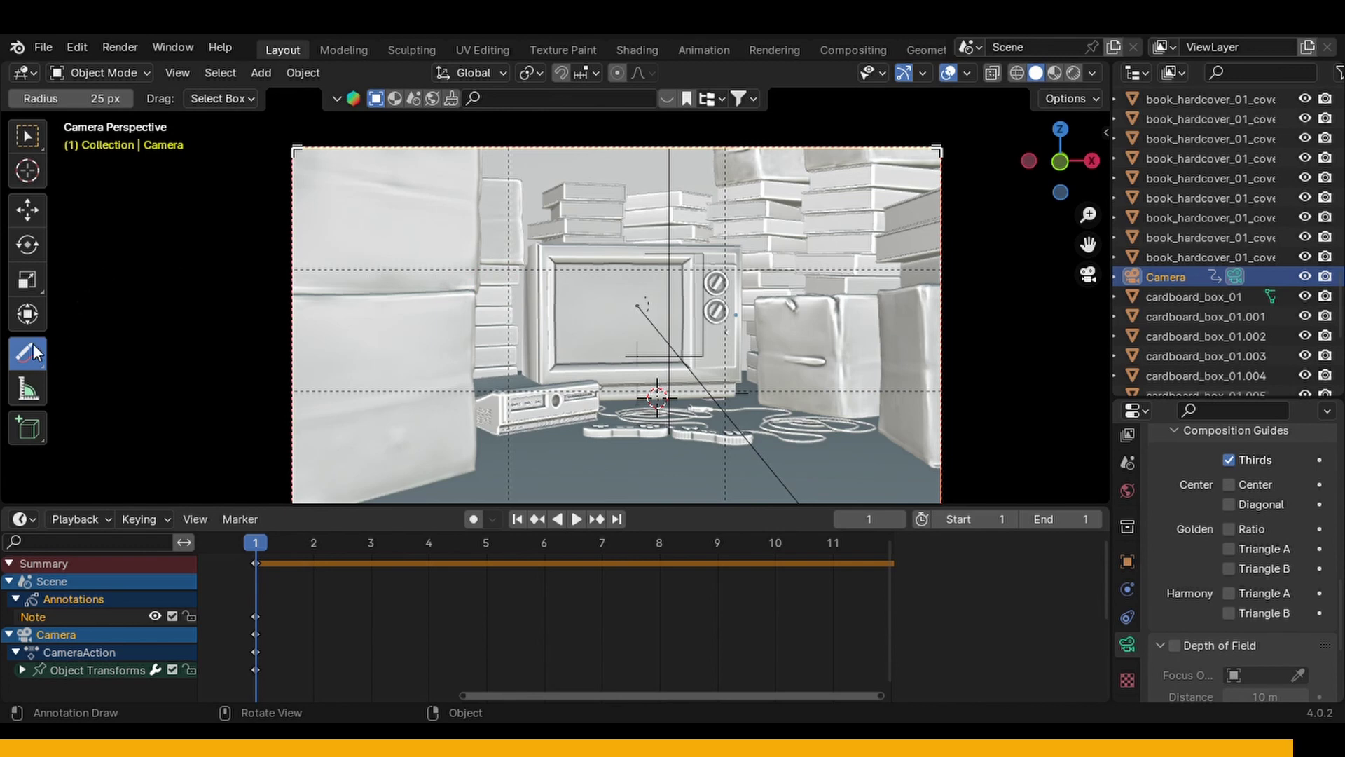
drag(32, 344, 87, 348)
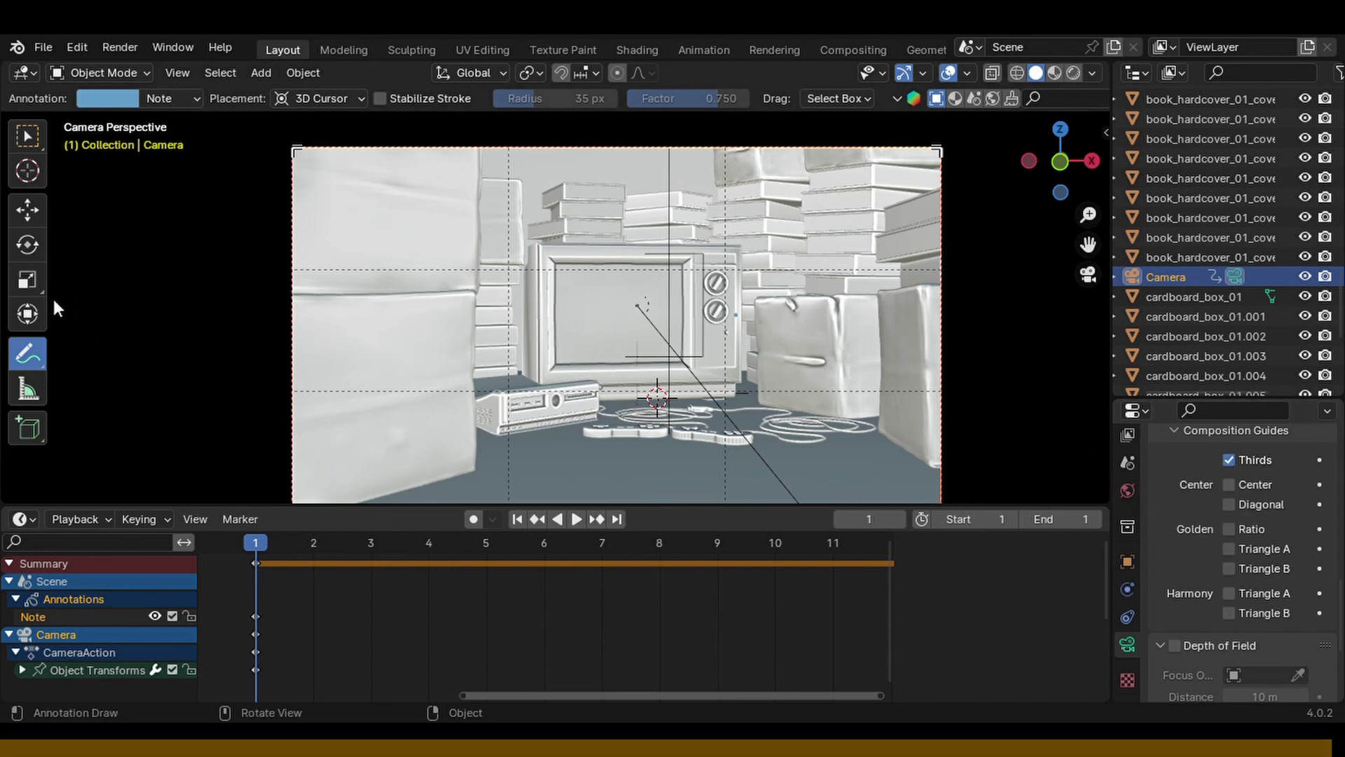
drag(21, 360, 123, 479)
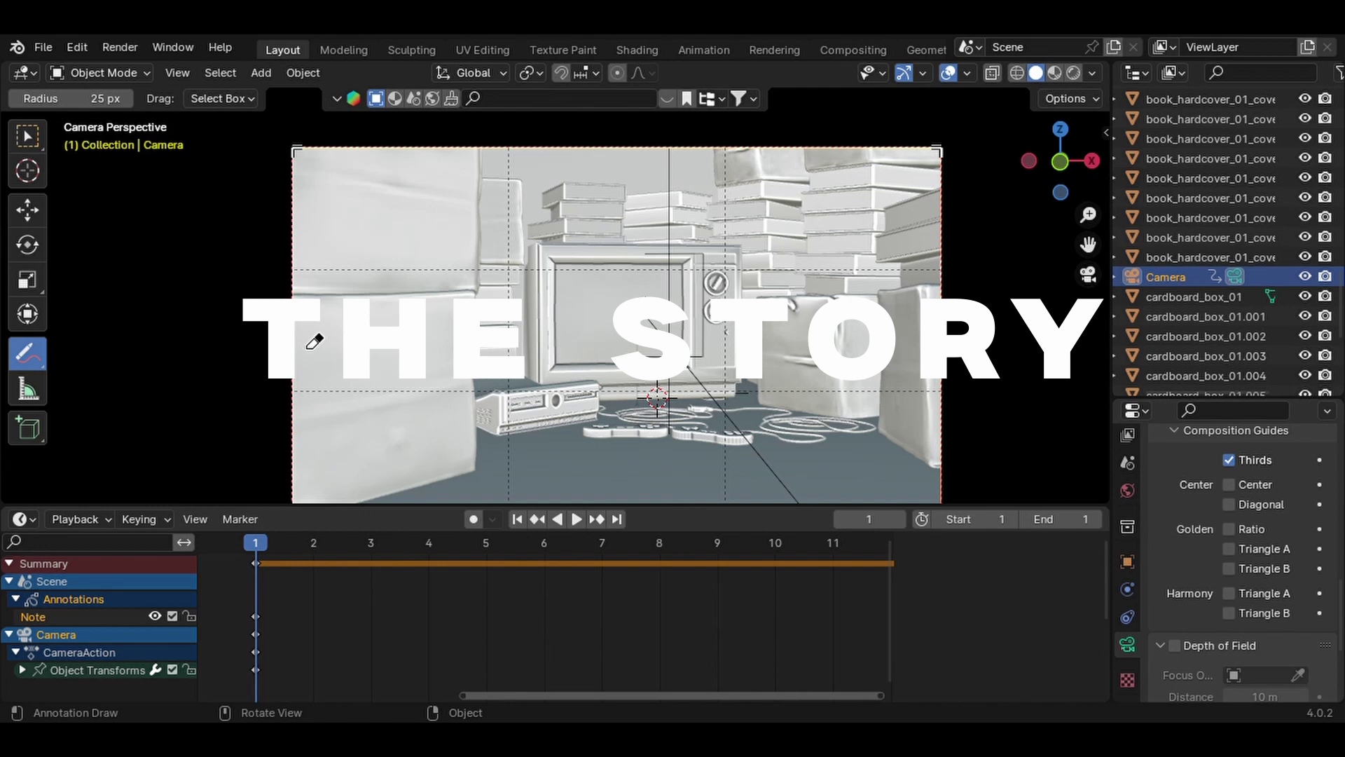
right_click(84, 351)
drag(26, 358, 90, 360)
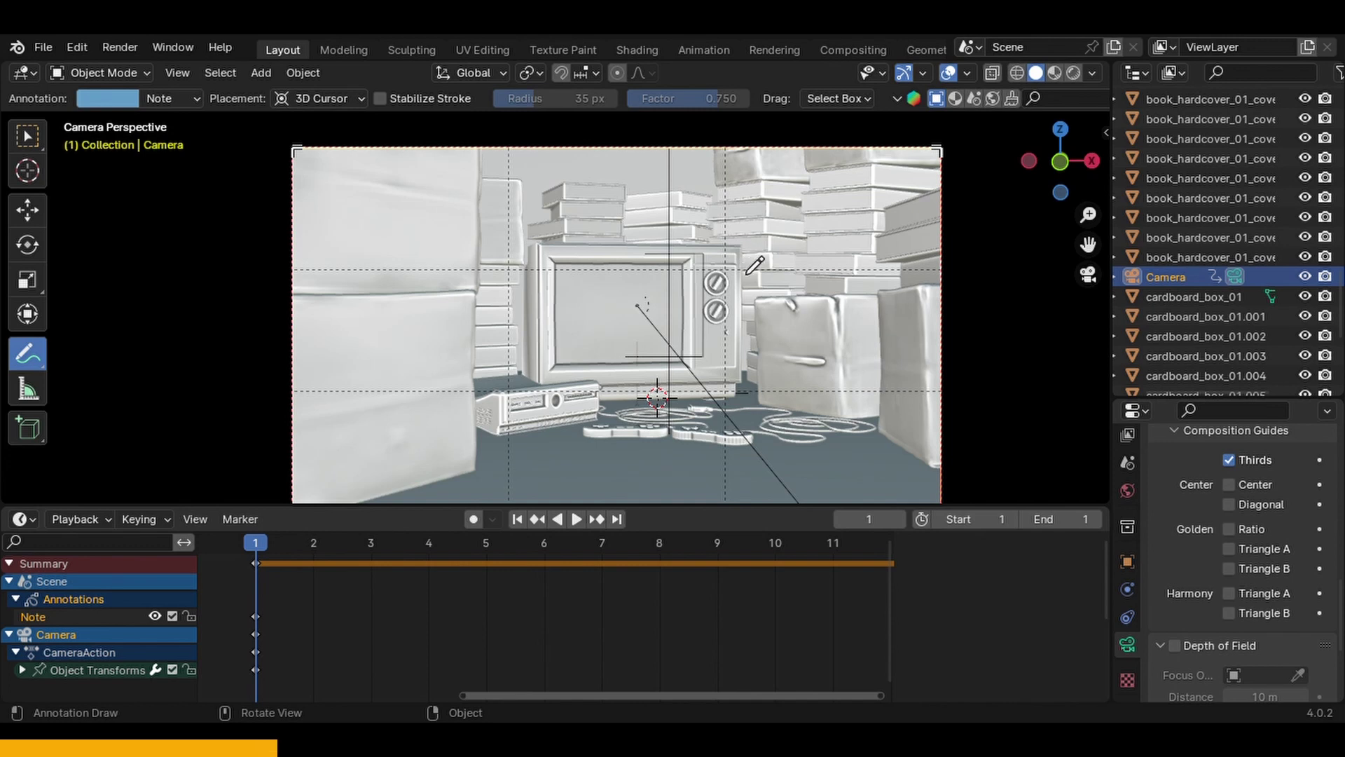
- Sketch leading lines across the top, down the left side and over the right boxes
drag(807, 187, 468, 194)
mouse_move(455, 211)
mouse_down()
mouse_move(352, 330)
mouse_move(381, 385)
mouse_move(376, 436)
mouse_up()
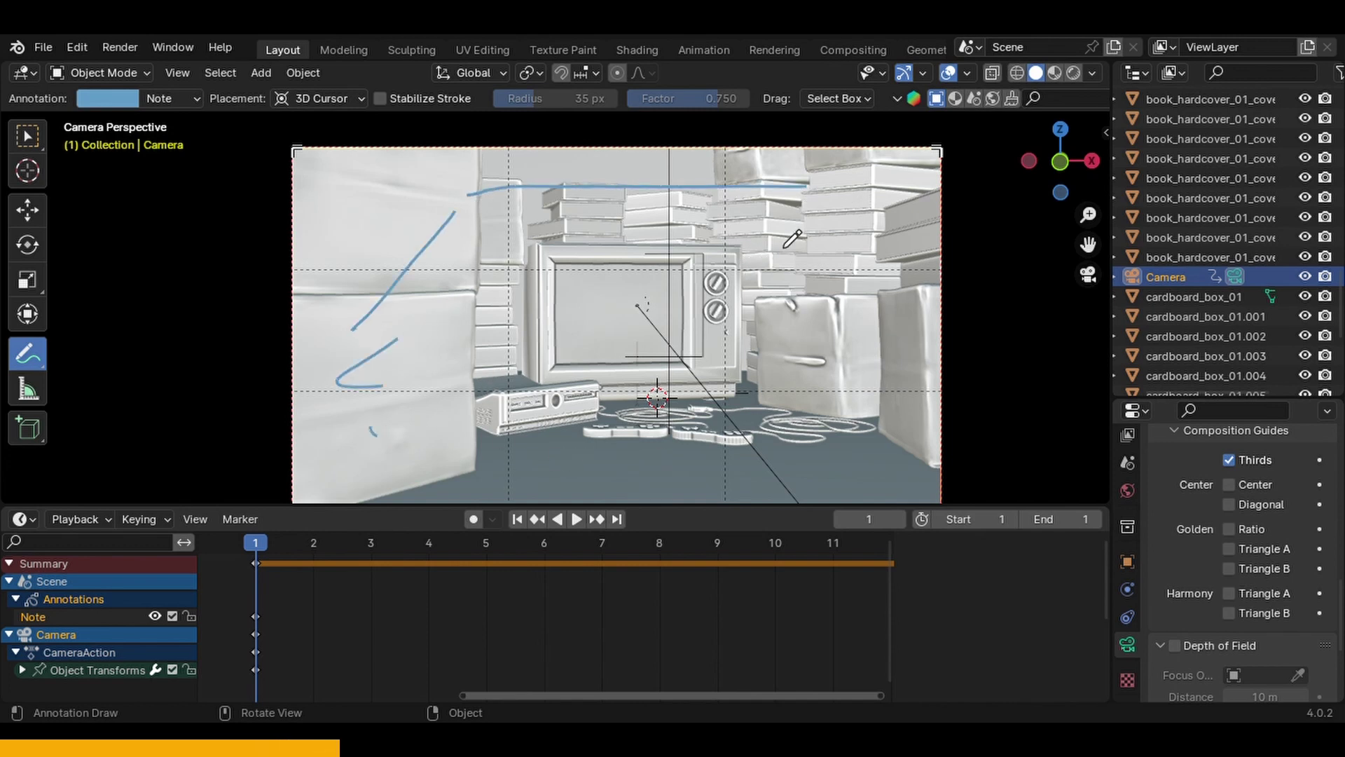
mouse_move(874, 189)
mouse_down()
mouse_move(847, 250)
mouse_move(909, 215)
mouse_up()
drag(868, 274, 803, 325)
drag(879, 297, 847, 356)
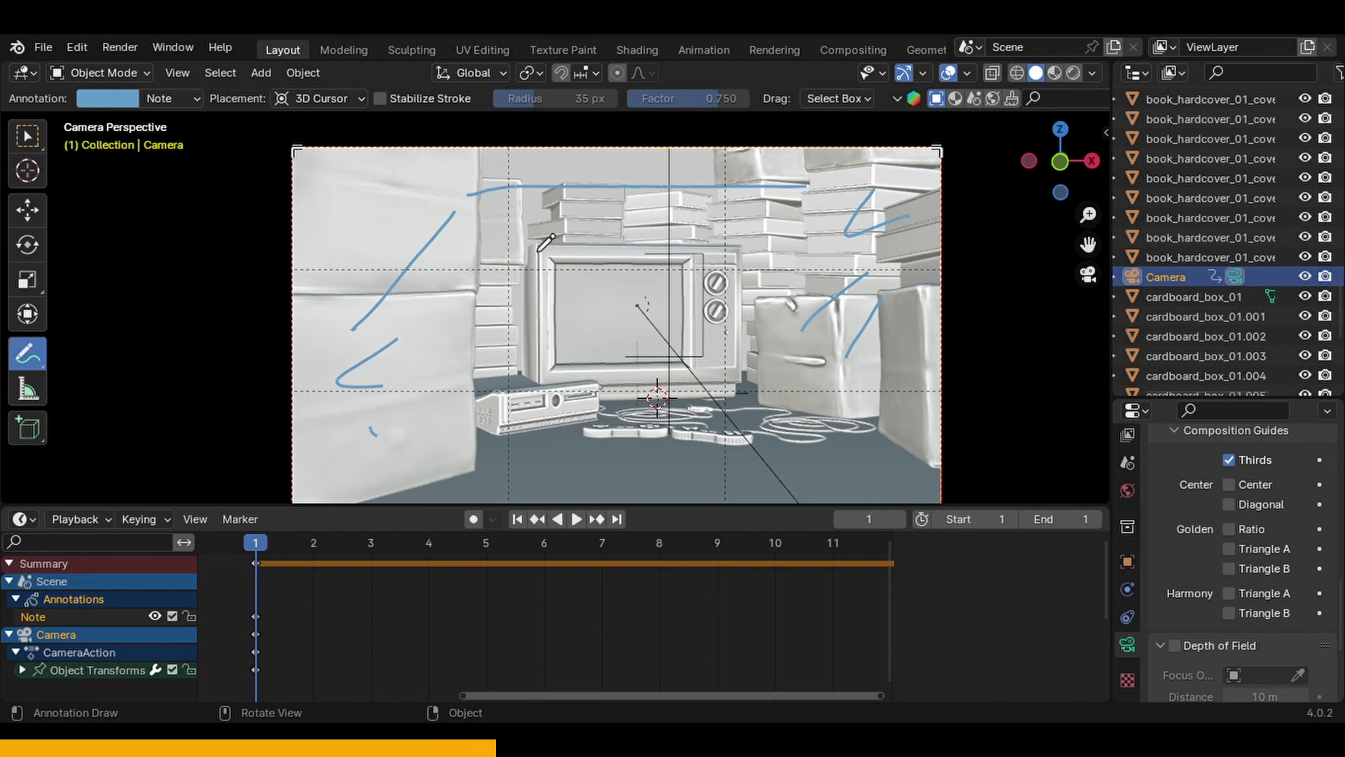
- Draw a curve above the TV, a loop framing TV and console, and a mark on the book stack
mouse_move(538, 224)
mouse_down()
mouse_move(475, 402)
mouse_move(476, 433)
mouse_move(520, 479)
mouse_move(636, 495)
mouse_move(806, 483)
mouse_move(820, 435)
mouse_move(758, 303)
mouse_move(758, 256)
mouse_move(537, 249)
mouse_up()
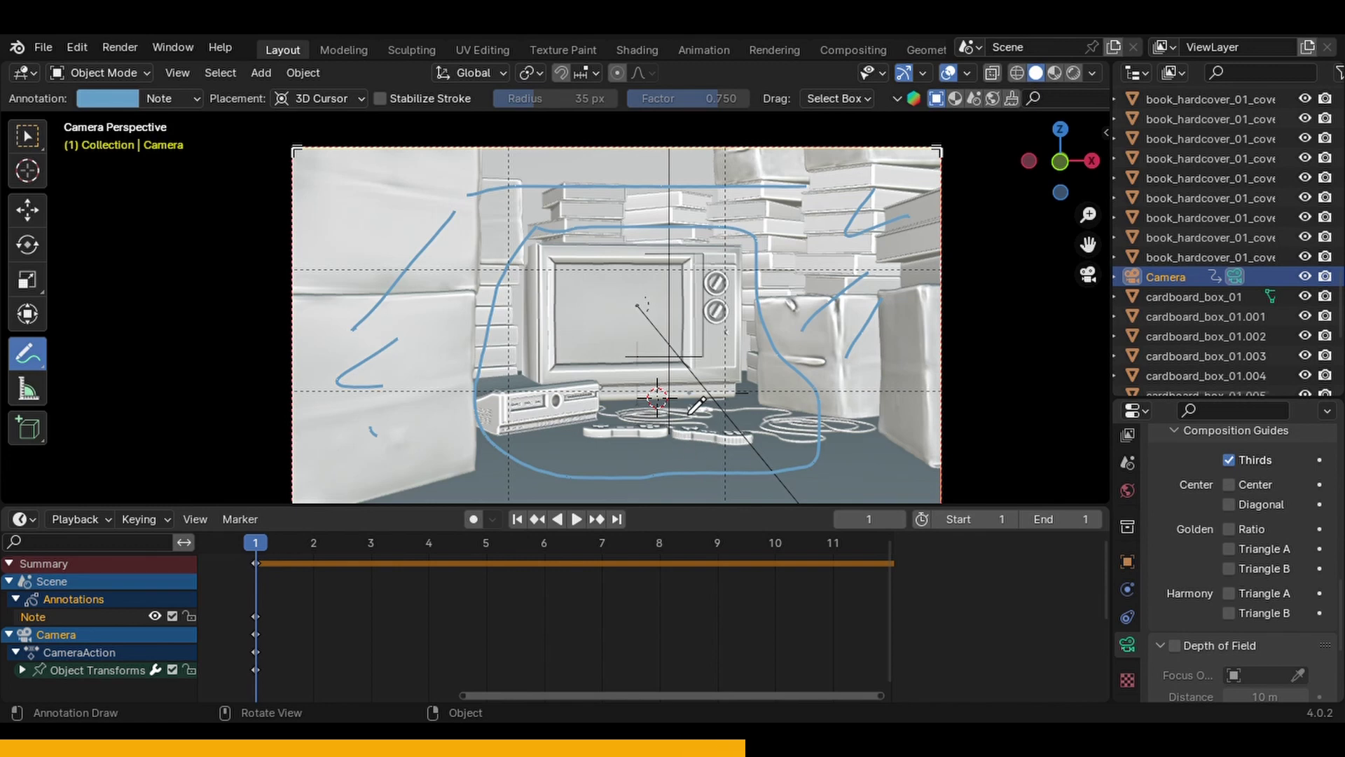
mouse_move(691, 413)
mouse_down()
mouse_move(703, 377)
mouse_move(701, 429)
mouse_up()
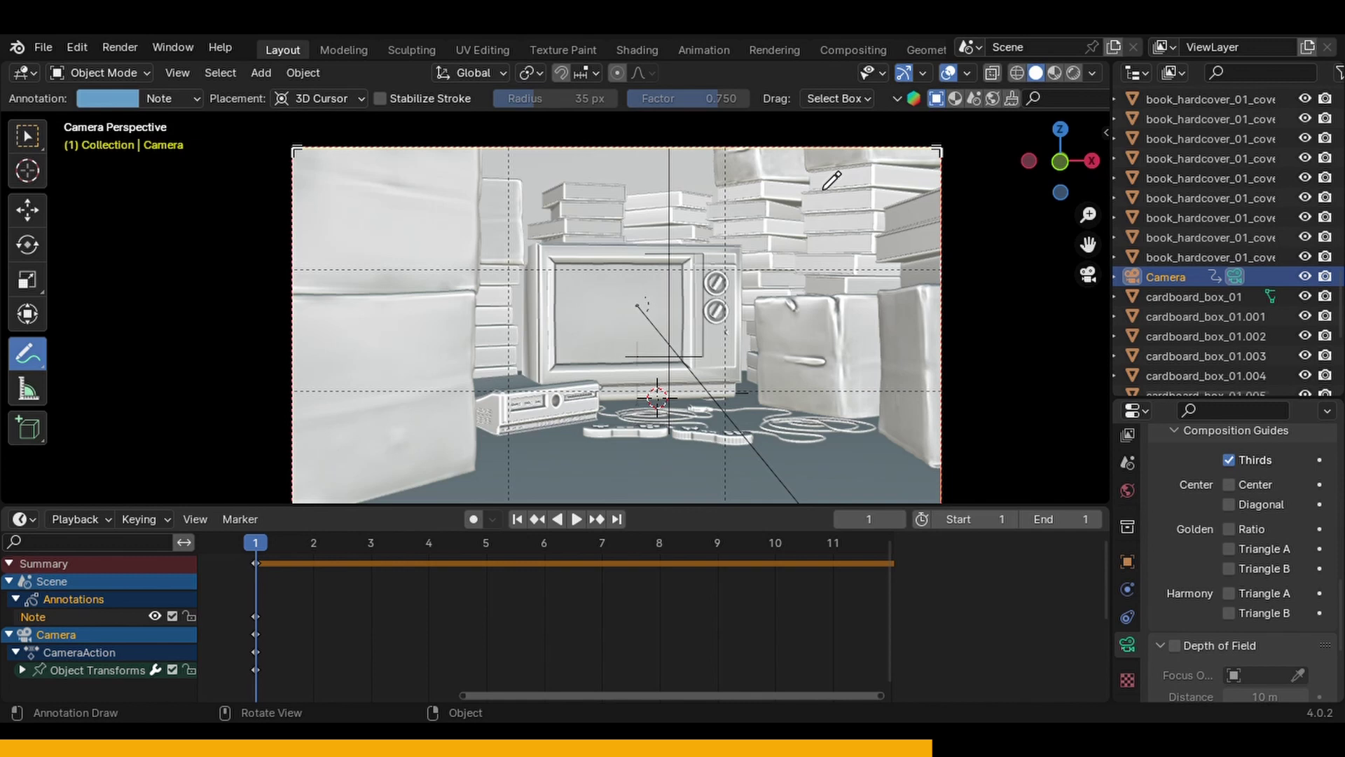
mouse_move(854, 168)
mouse_down()
mouse_move(829, 211)
mouse_move(940, 197)
mouse_up()
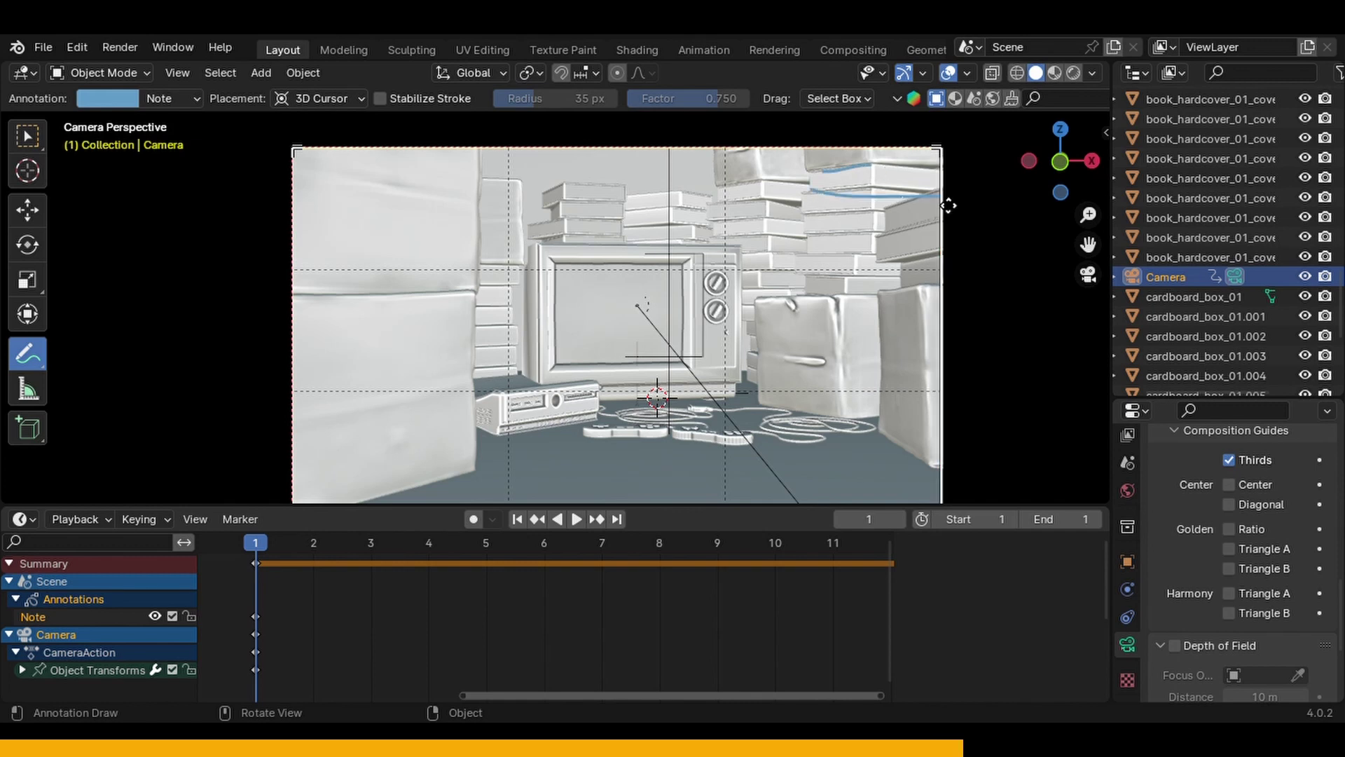
- Erase the strokes on the upper-right book stack with Annotate Eraser
click(25, 369)
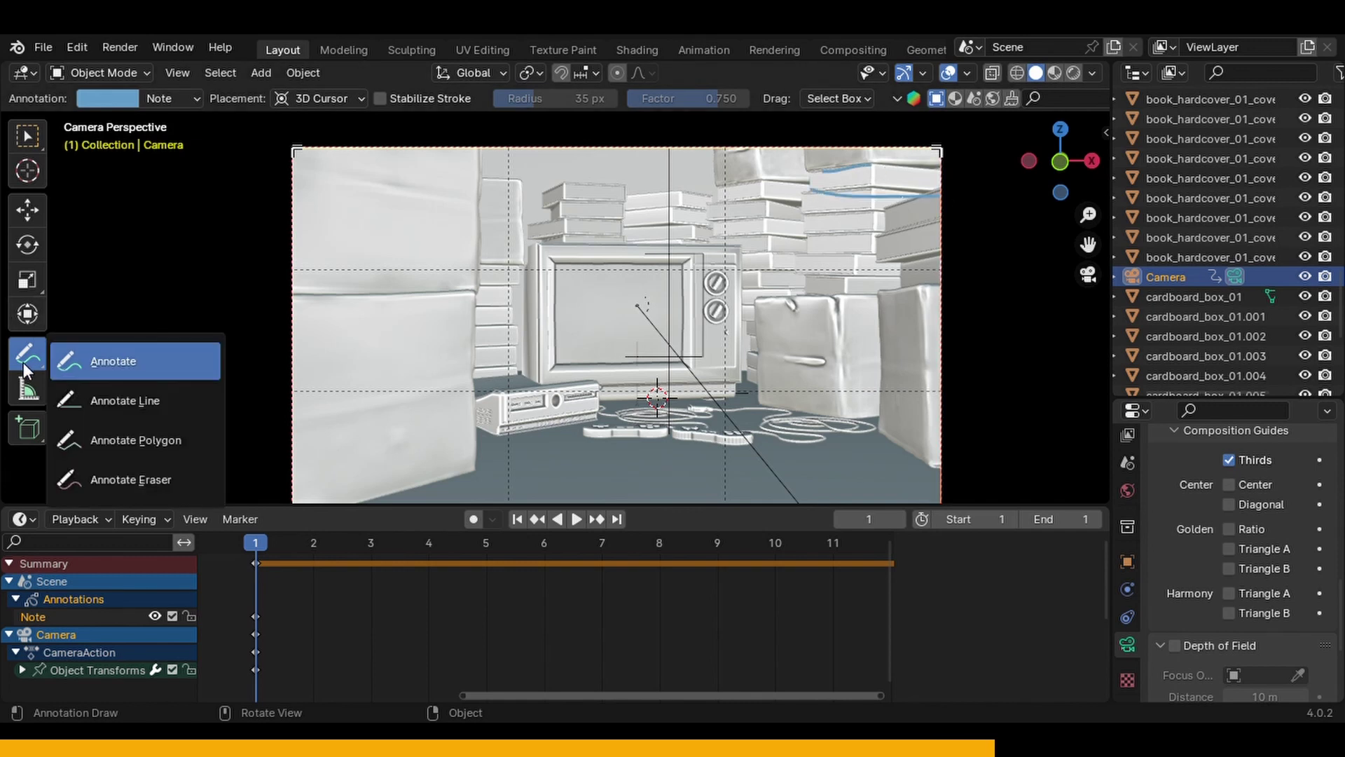
click(184, 482)
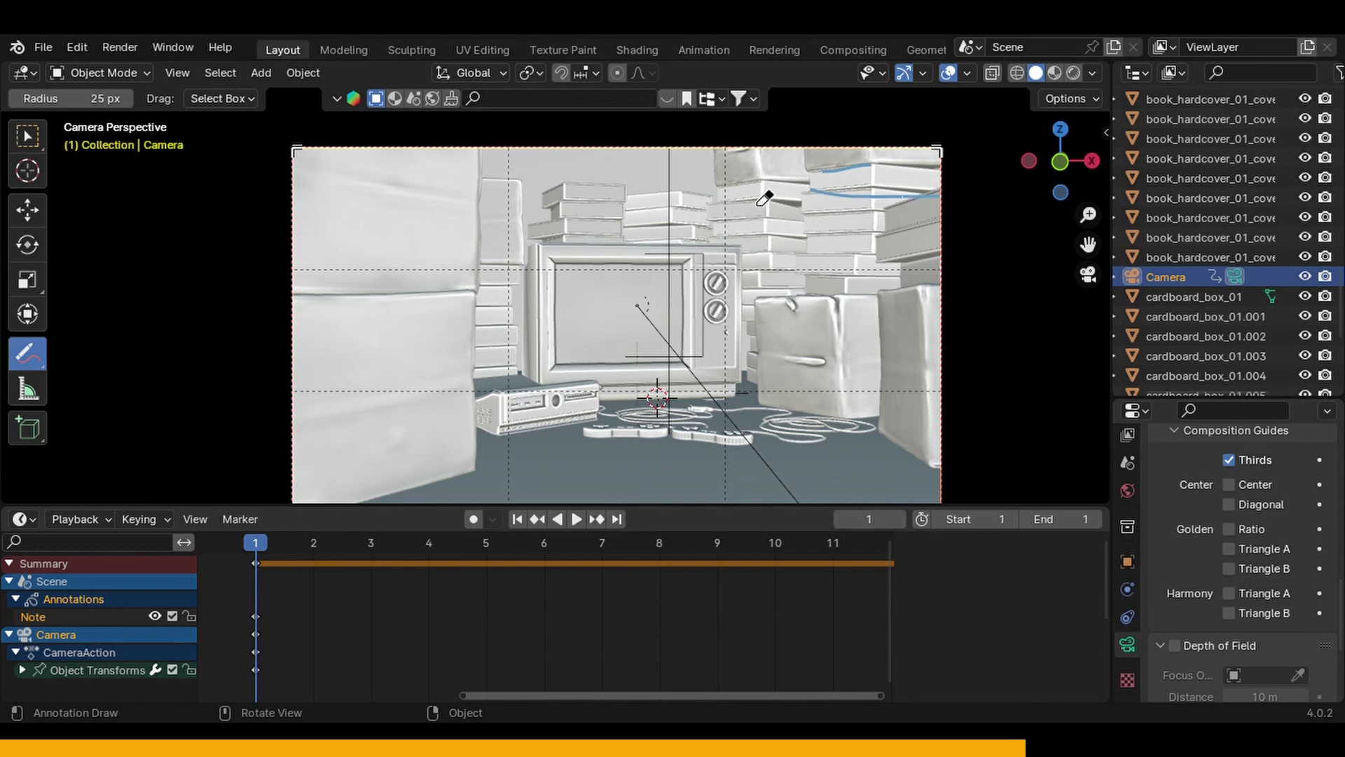
drag(765, 199, 939, 213)
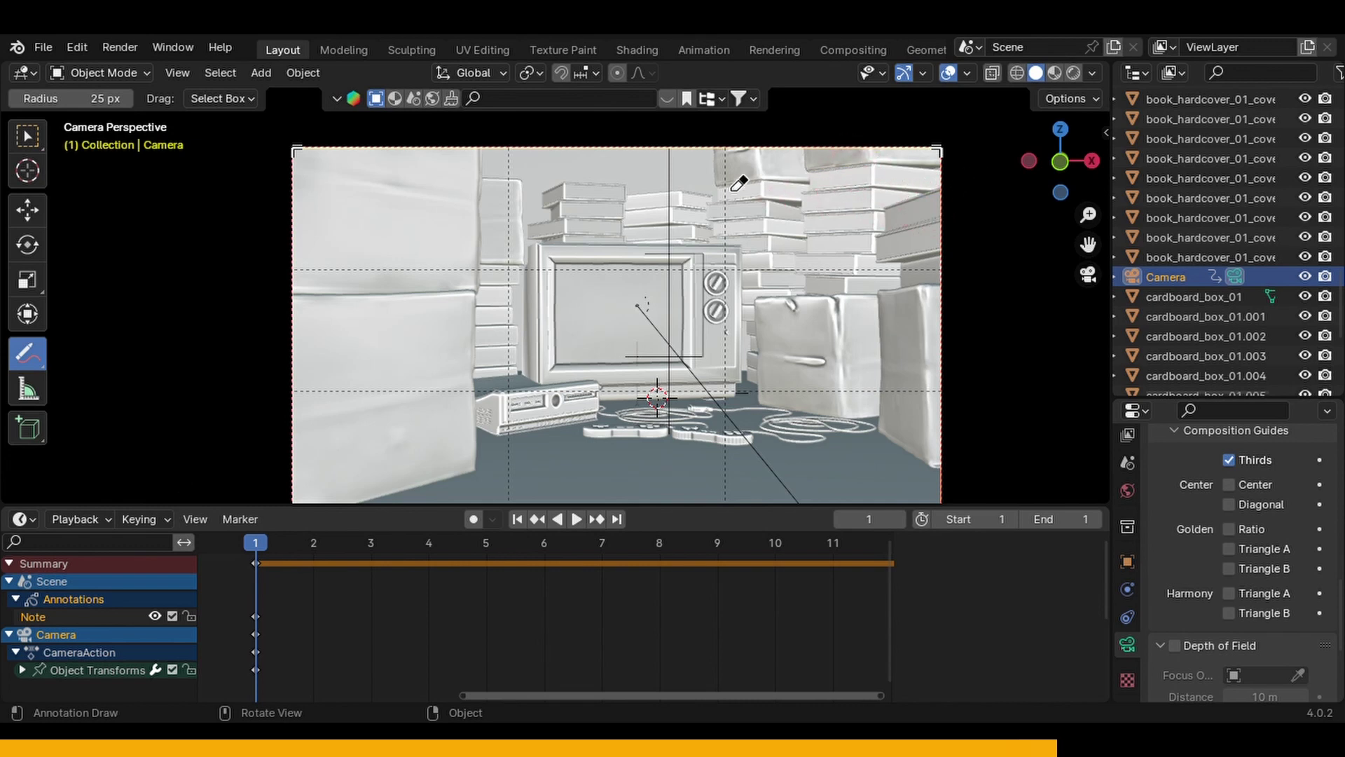
click(28, 354)
click(84, 360)
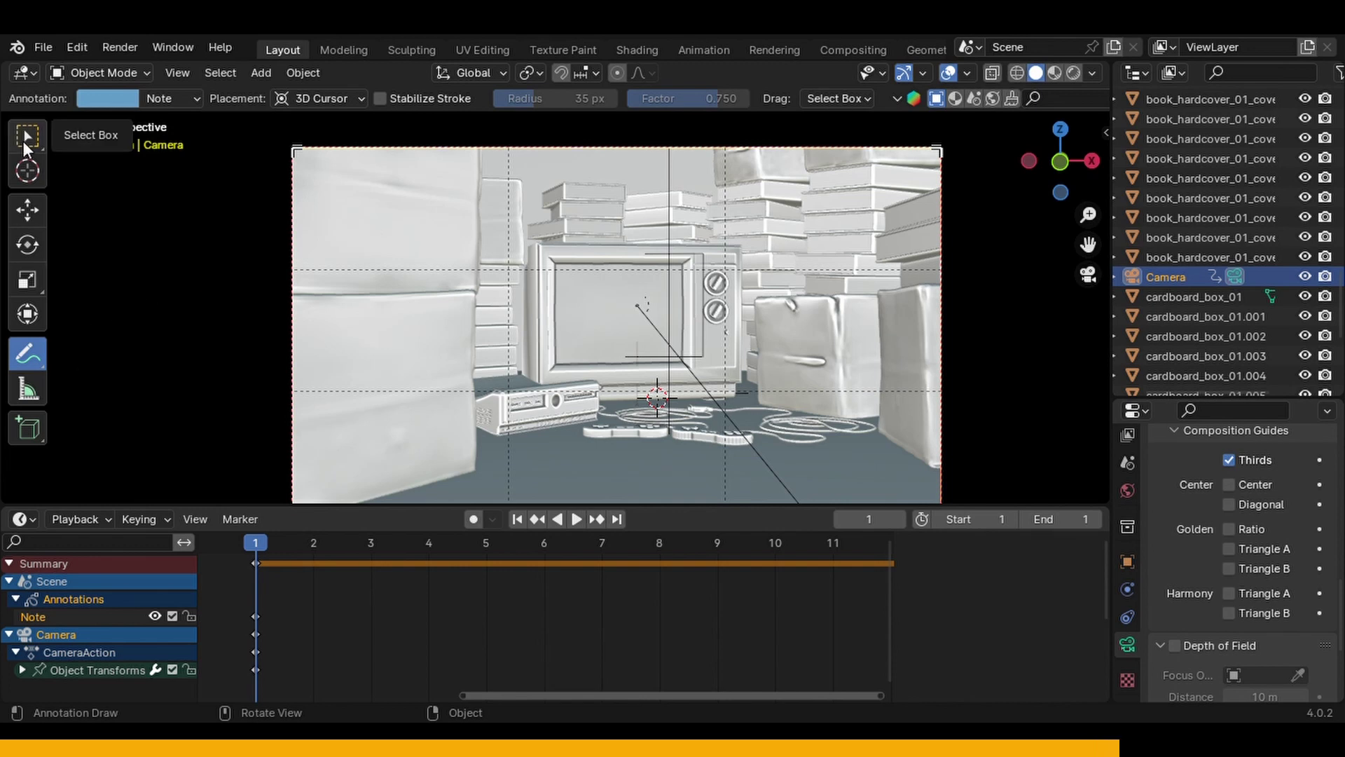
- Switch to Select Box and orbit out of the camera view to see the whole scene
click(24, 145)
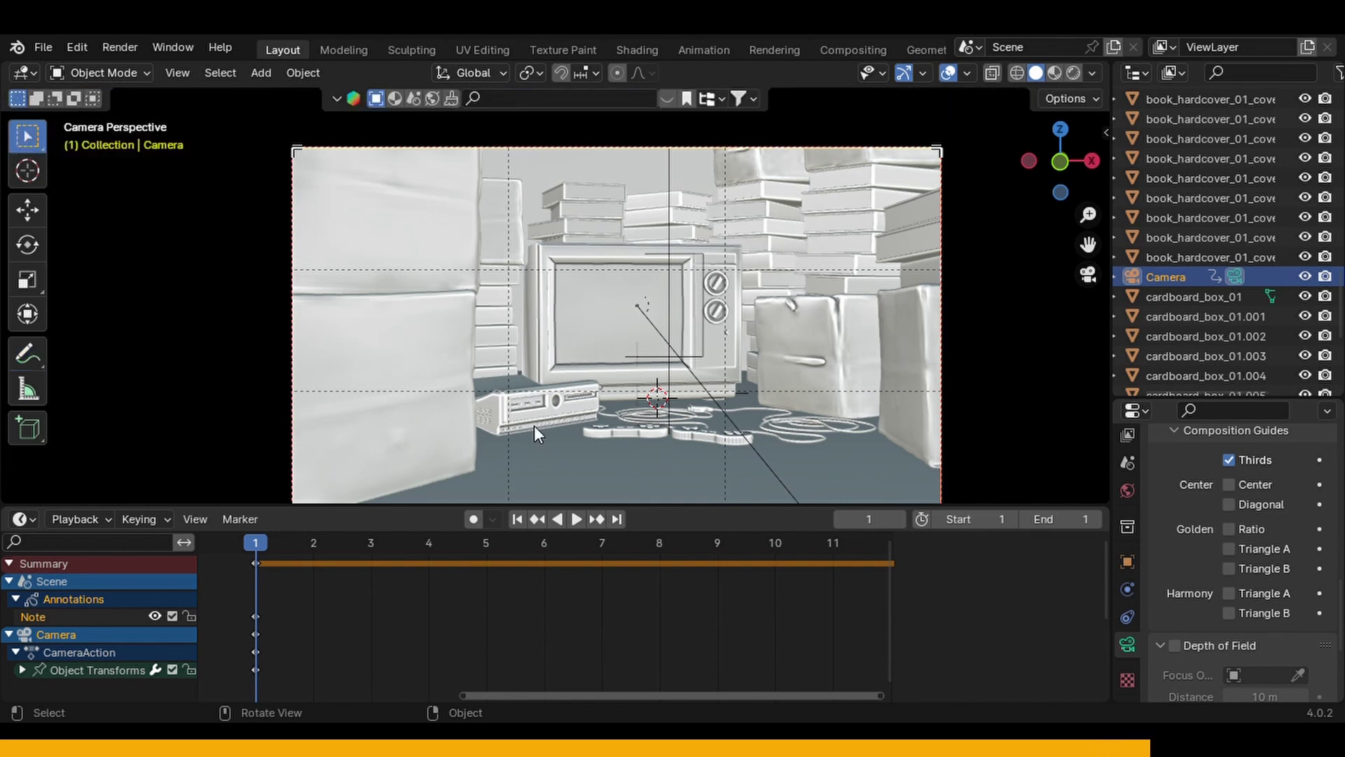
scroll(534, 430, up, 2)
middle_drag(826, 300, 687, 273)
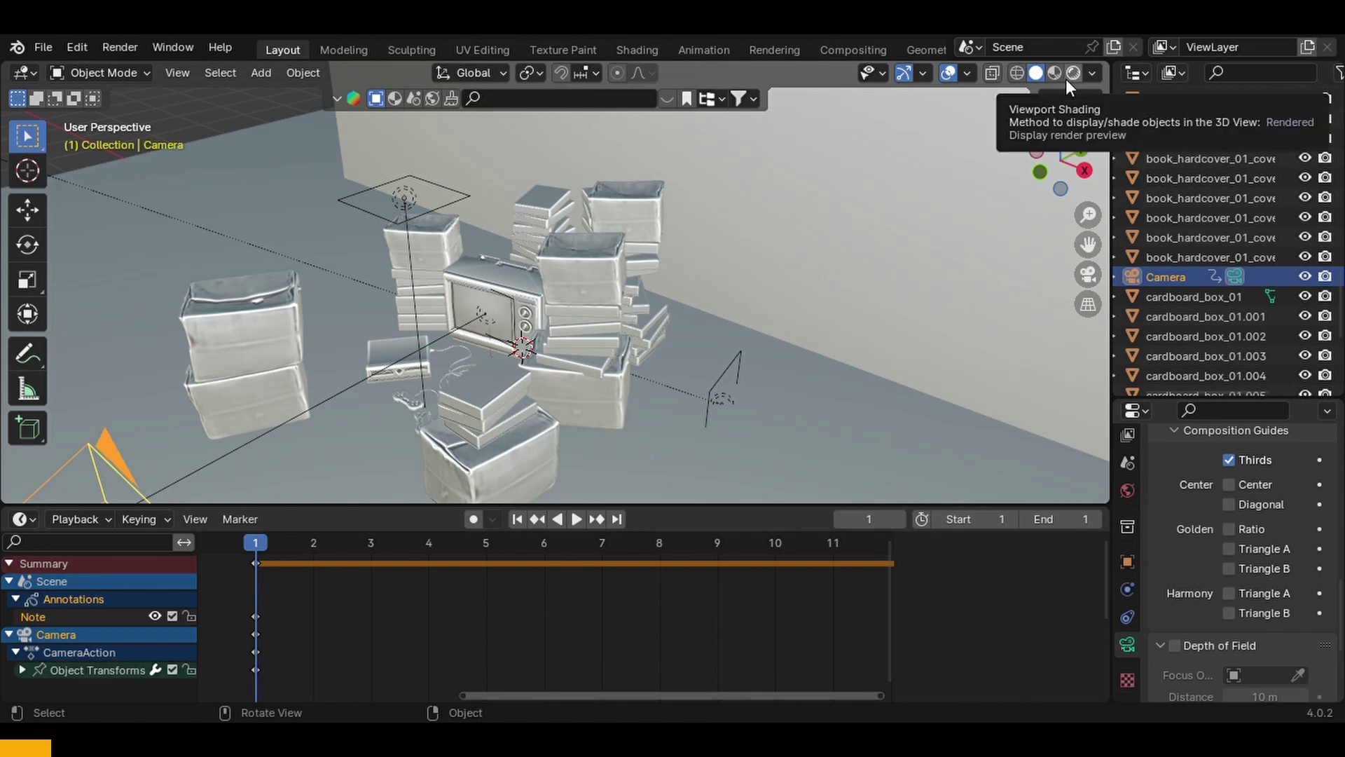
- Select the area light in front of the TV from camera view, showing its 11.700 emission strength
click(1088, 274)
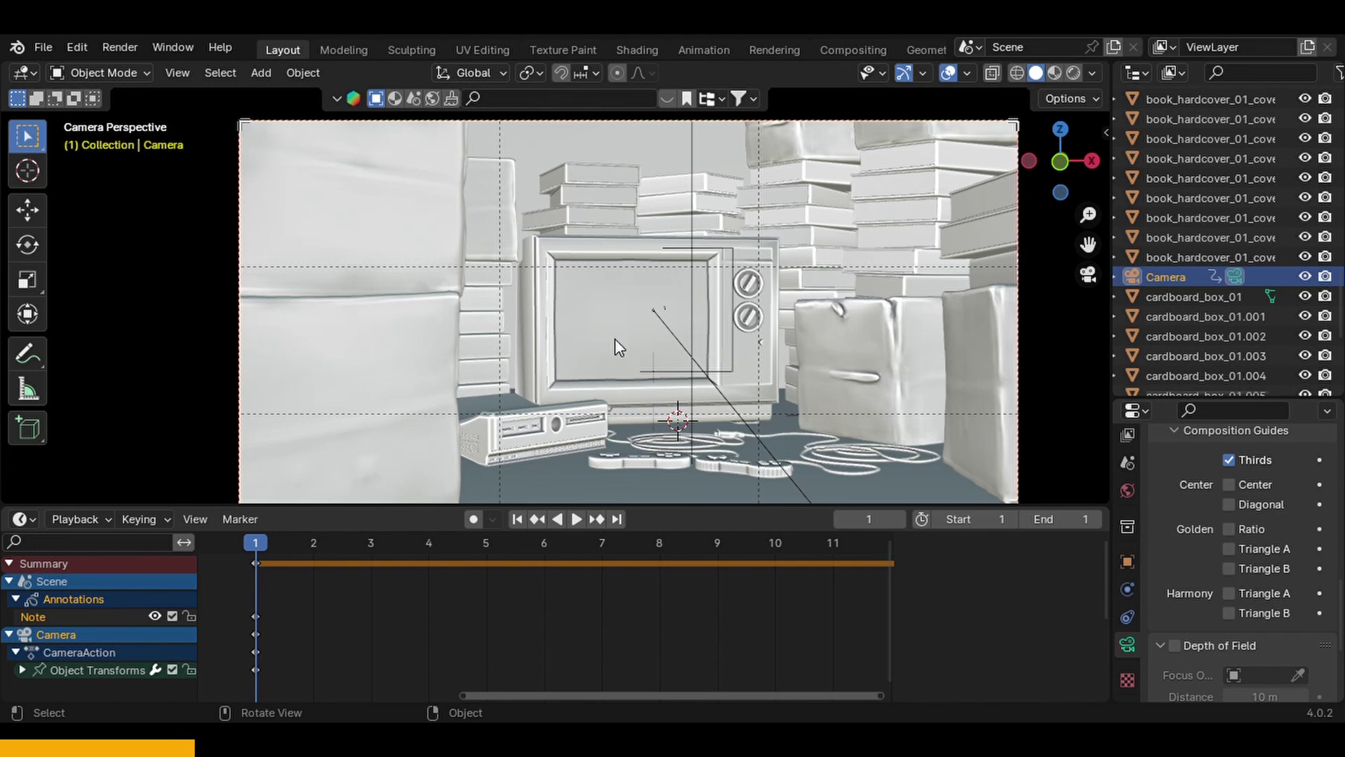
click(733, 255)
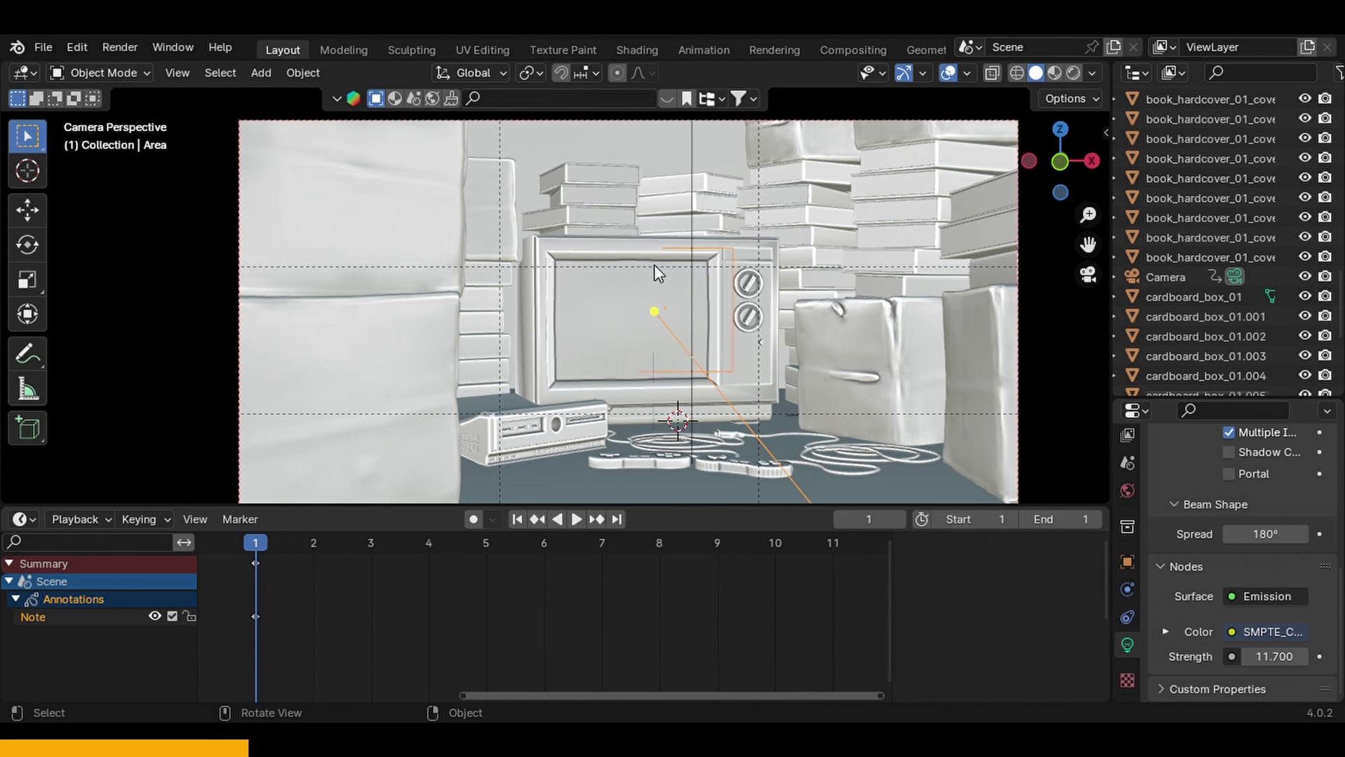
middle_drag(654, 264, 585, 309)
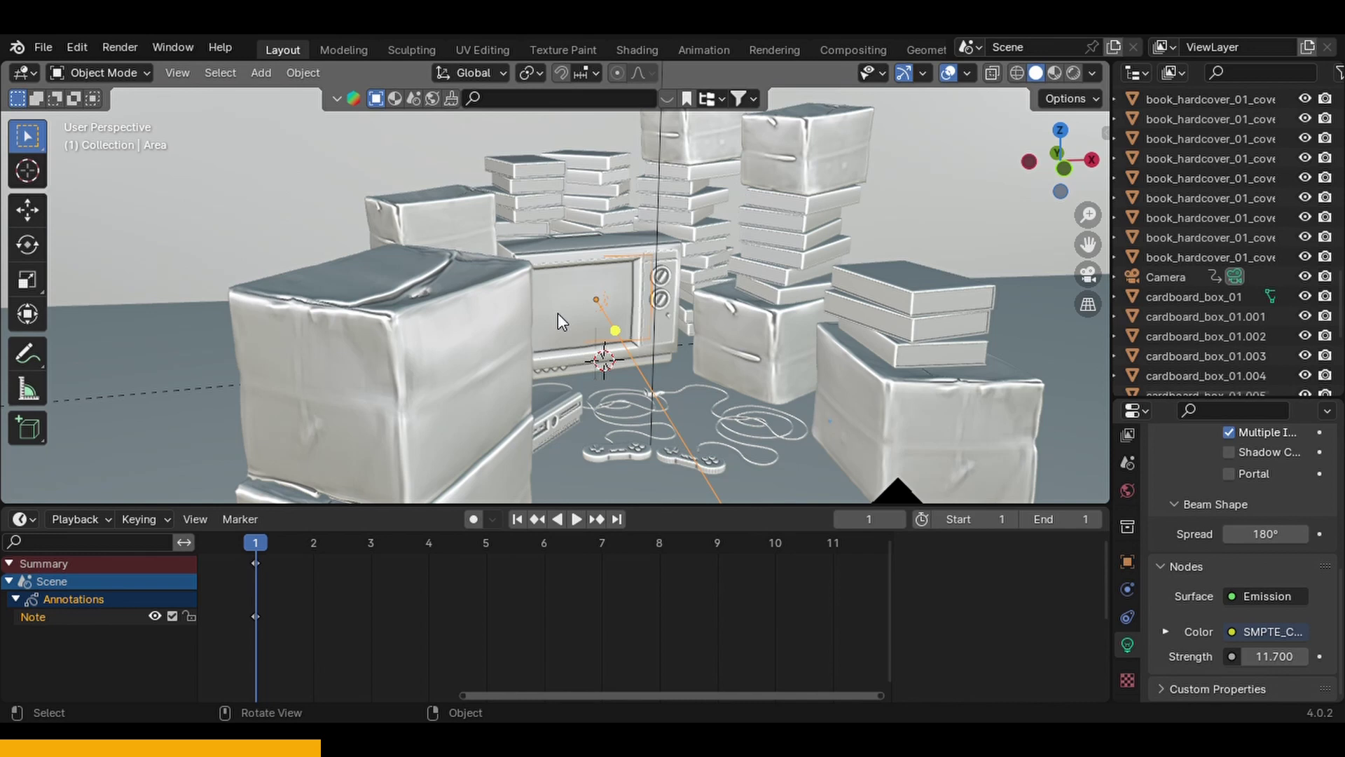
- Frame Television_01, orbit and zoom around it, then reselect the SMPTE-colored area light
click(561, 313)
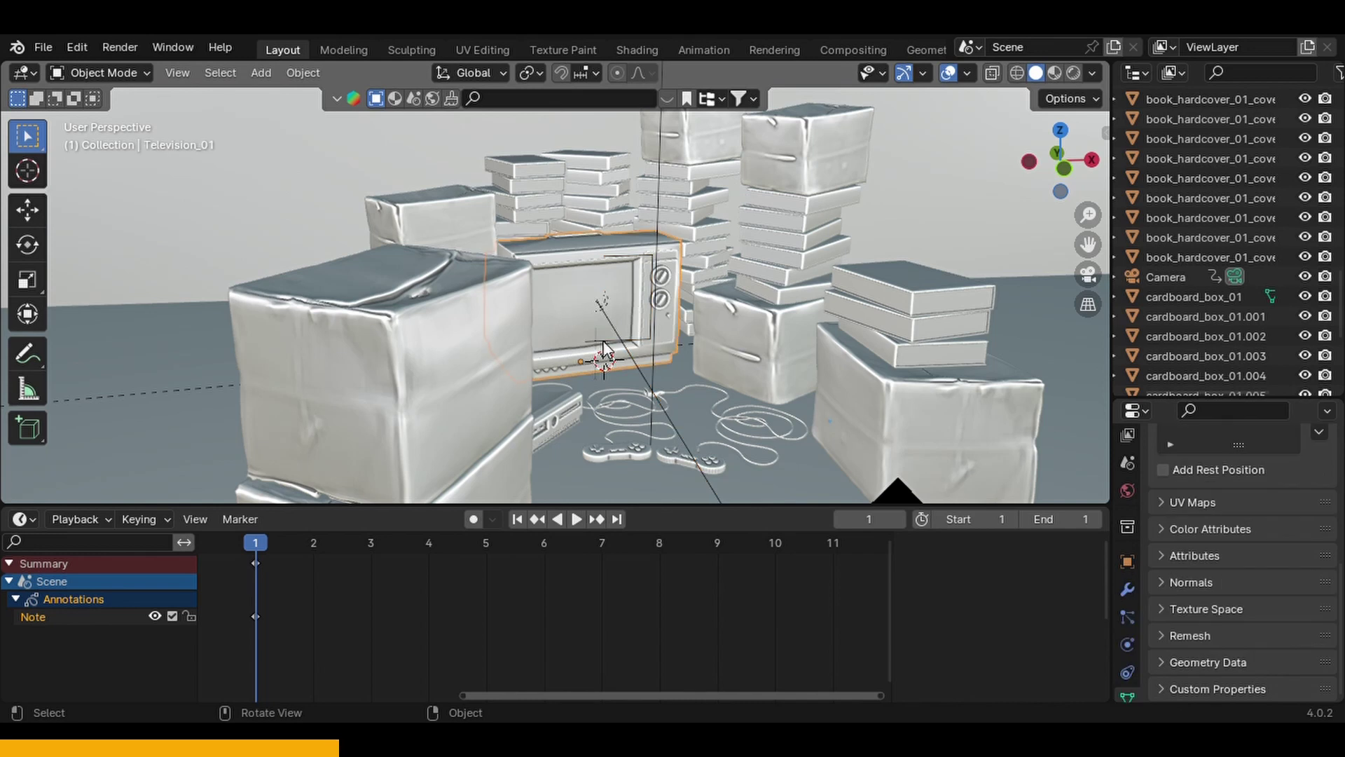
key(KP_Decimal)
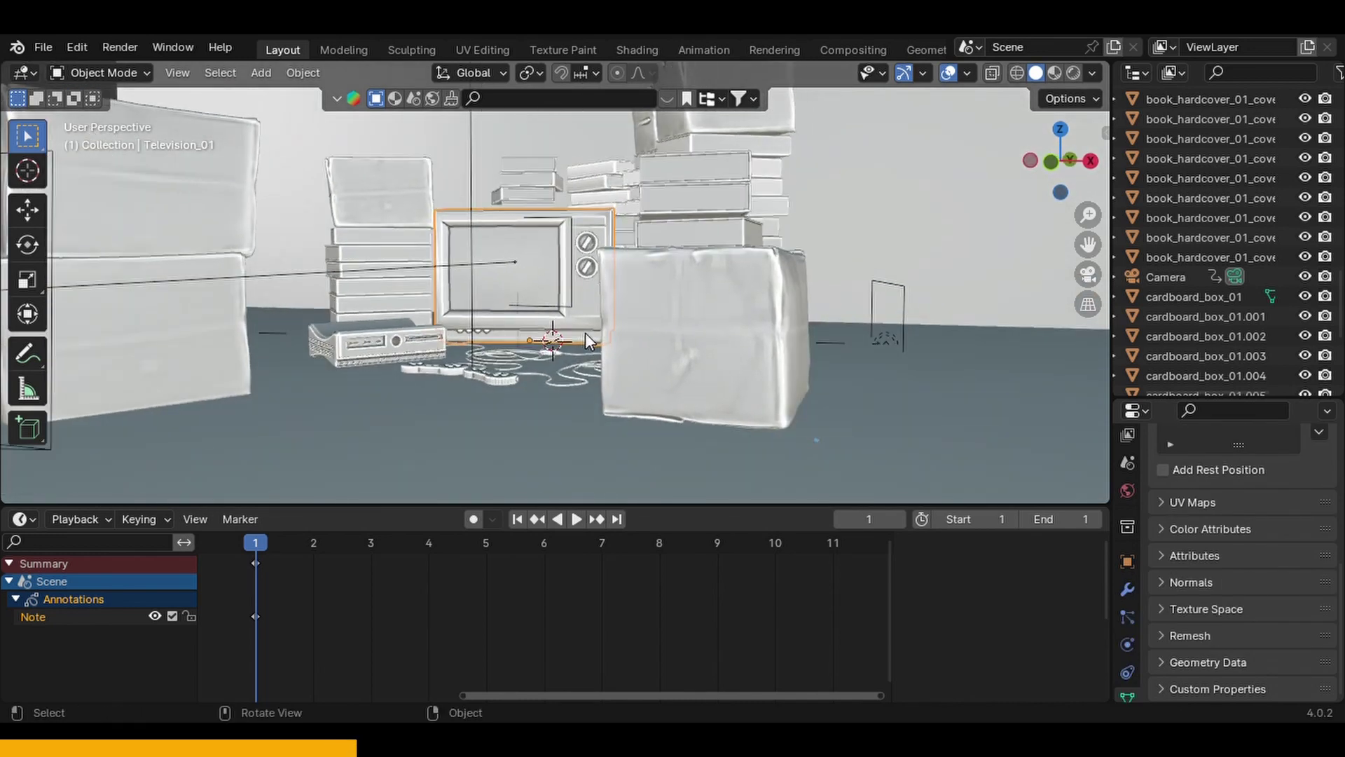
scroll(480, 280, up, 3)
middle_drag(481, 280, 510, 304)
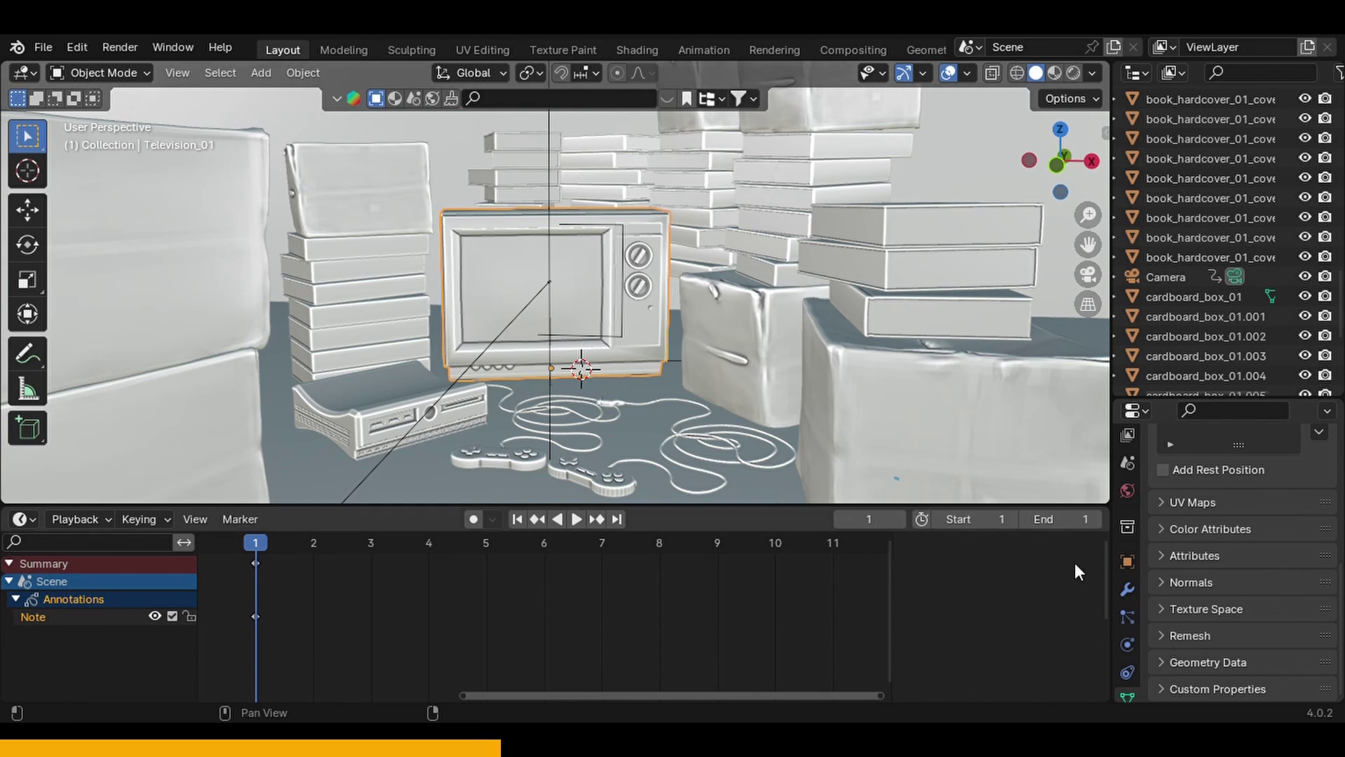
scroll(1125, 595, down, 3)
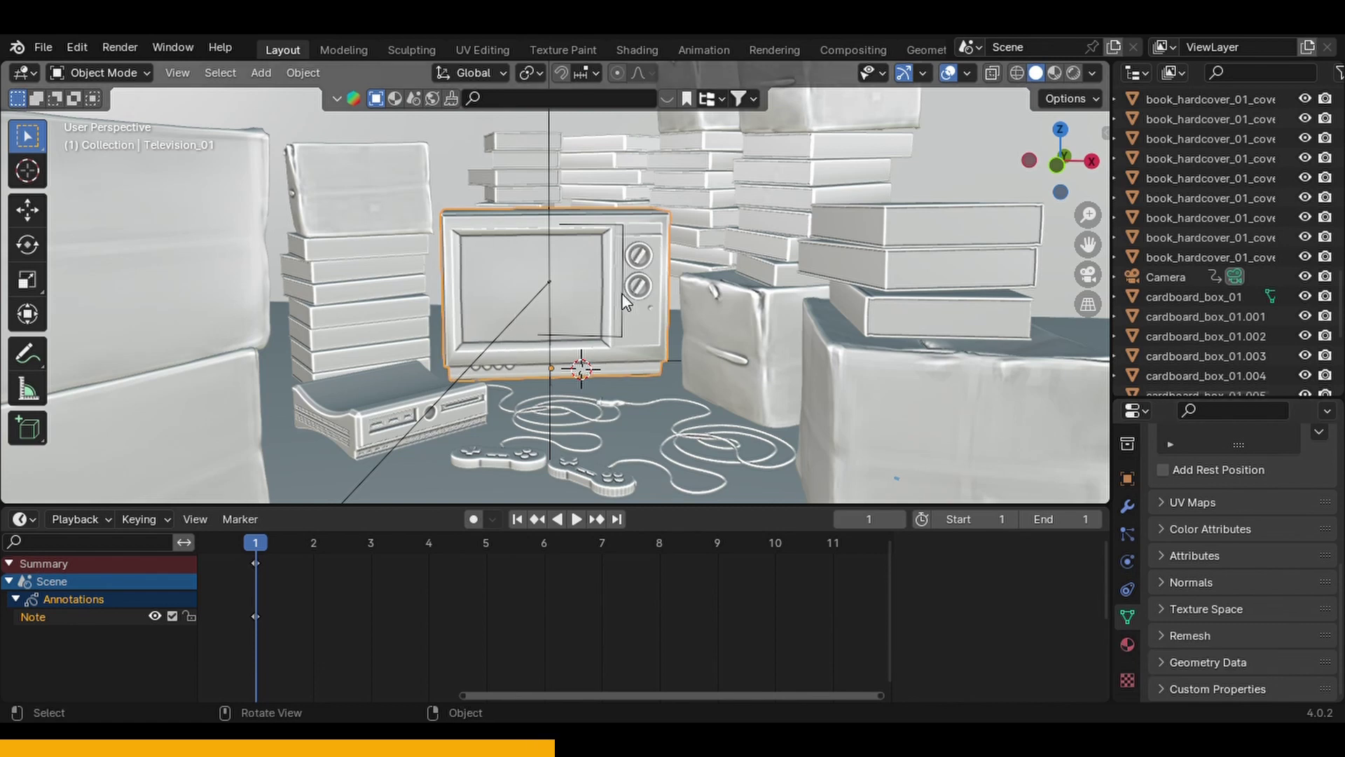
middle_drag(502, 371, 431, 365)
scroll(581, 393, down, 5)
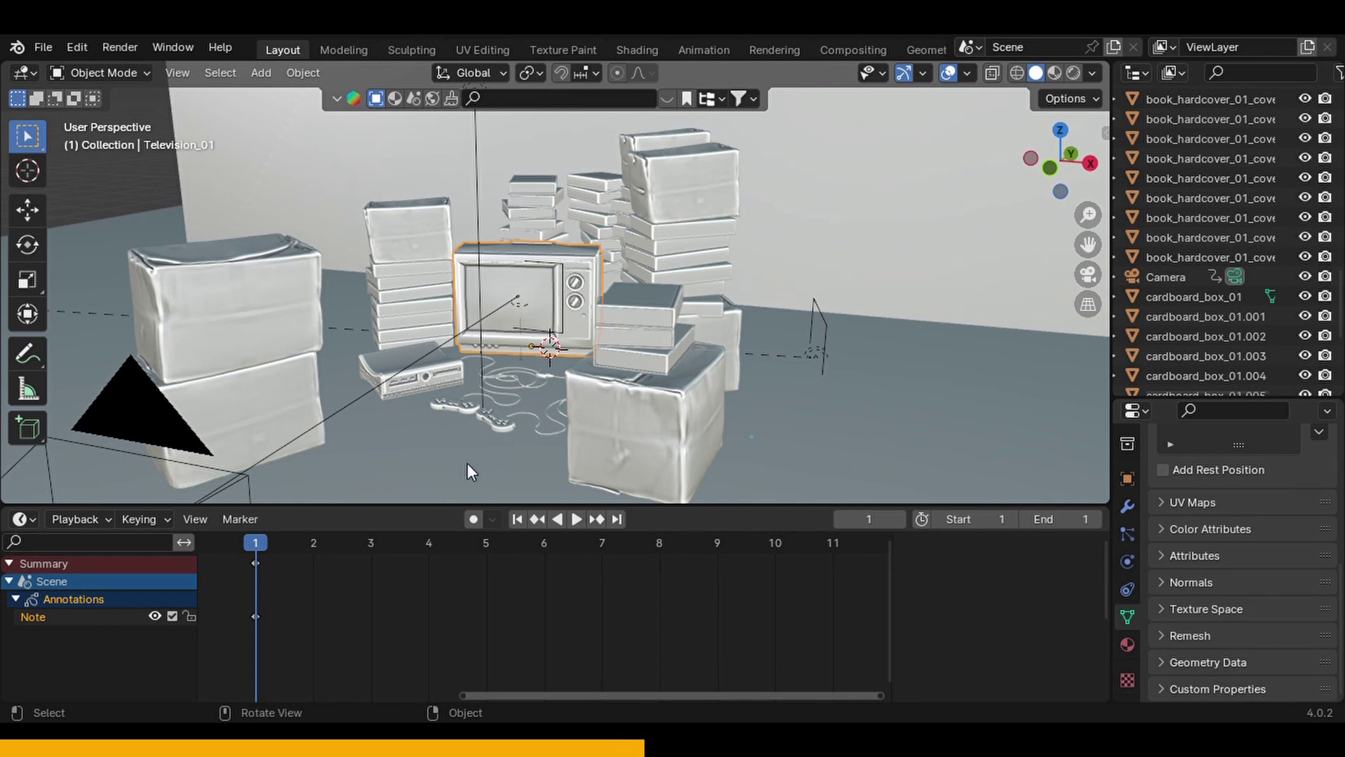
scroll(514, 305, up, 3)
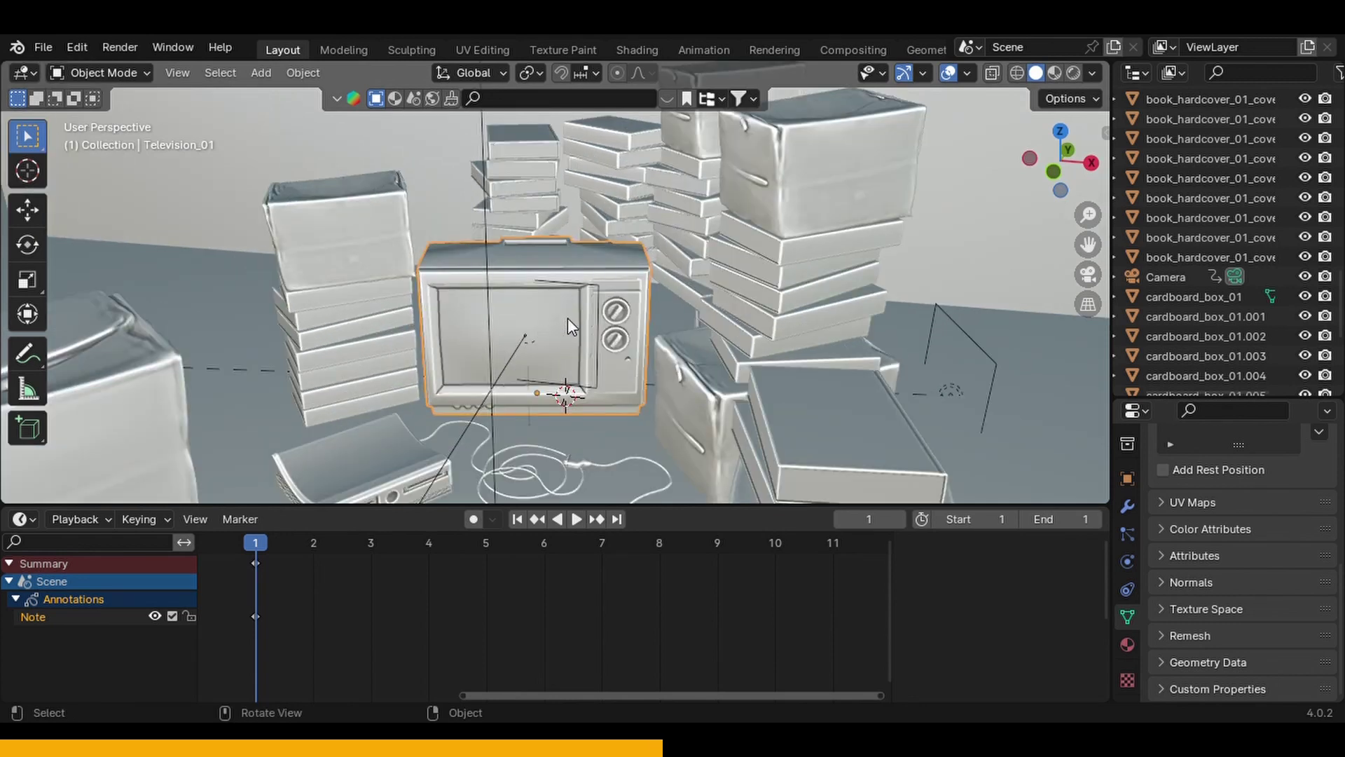
click(599, 287)
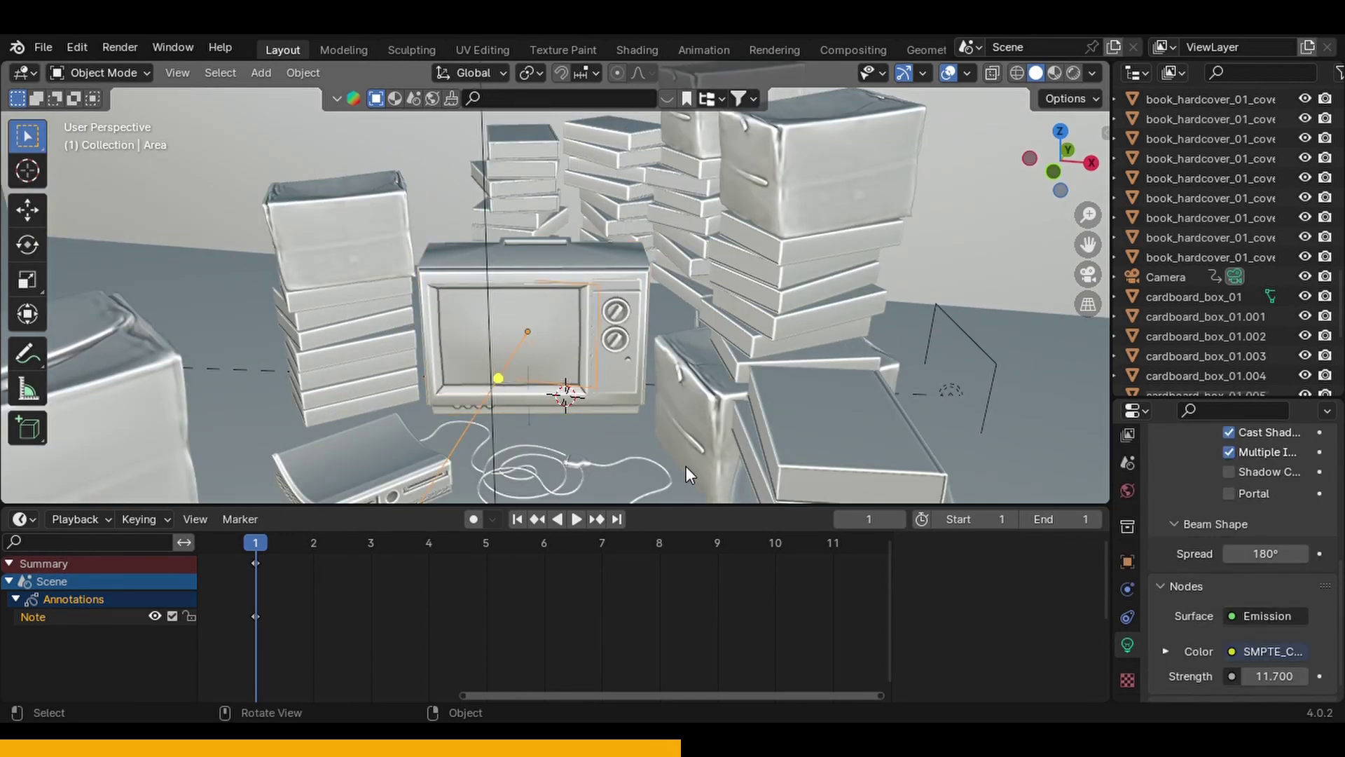
- Switch the bottom timeline to a Shader Editor and enlarge it upward
click(35, 518)
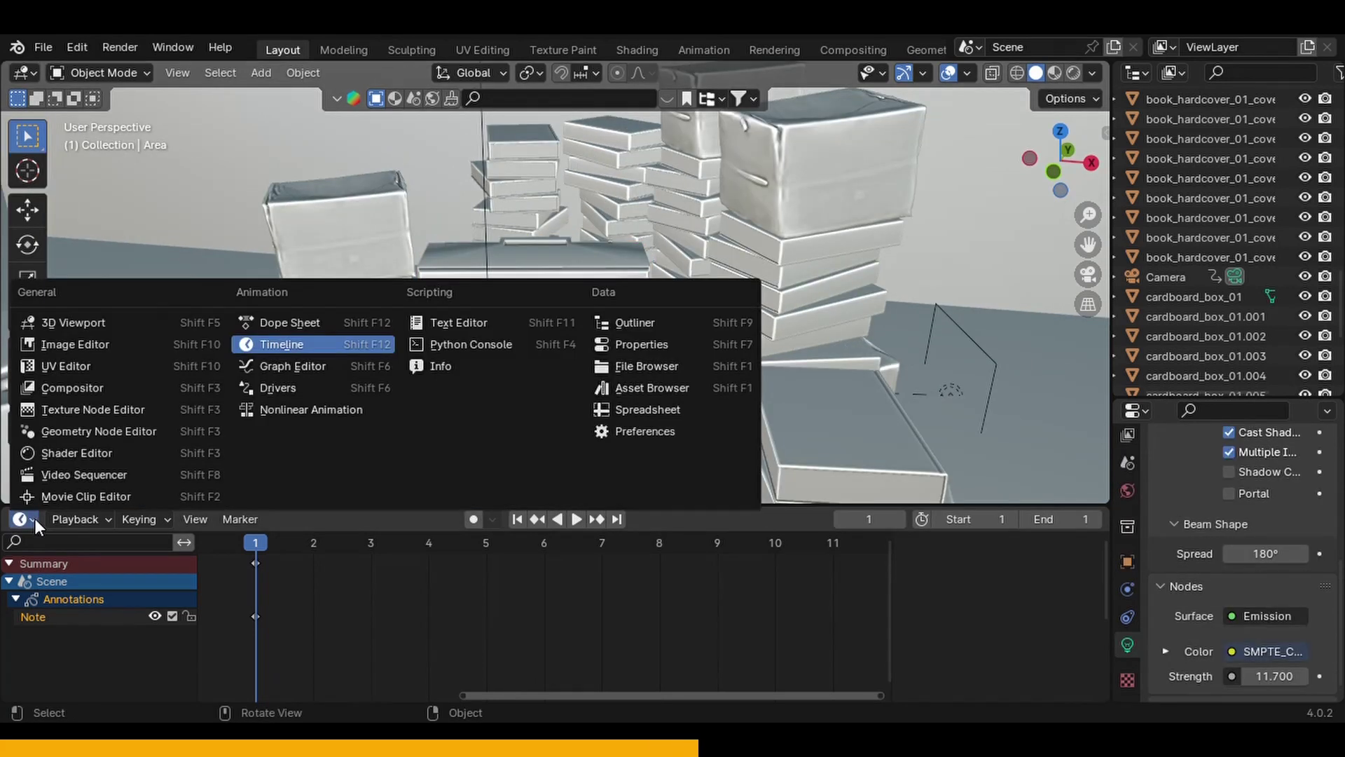
click(167, 449)
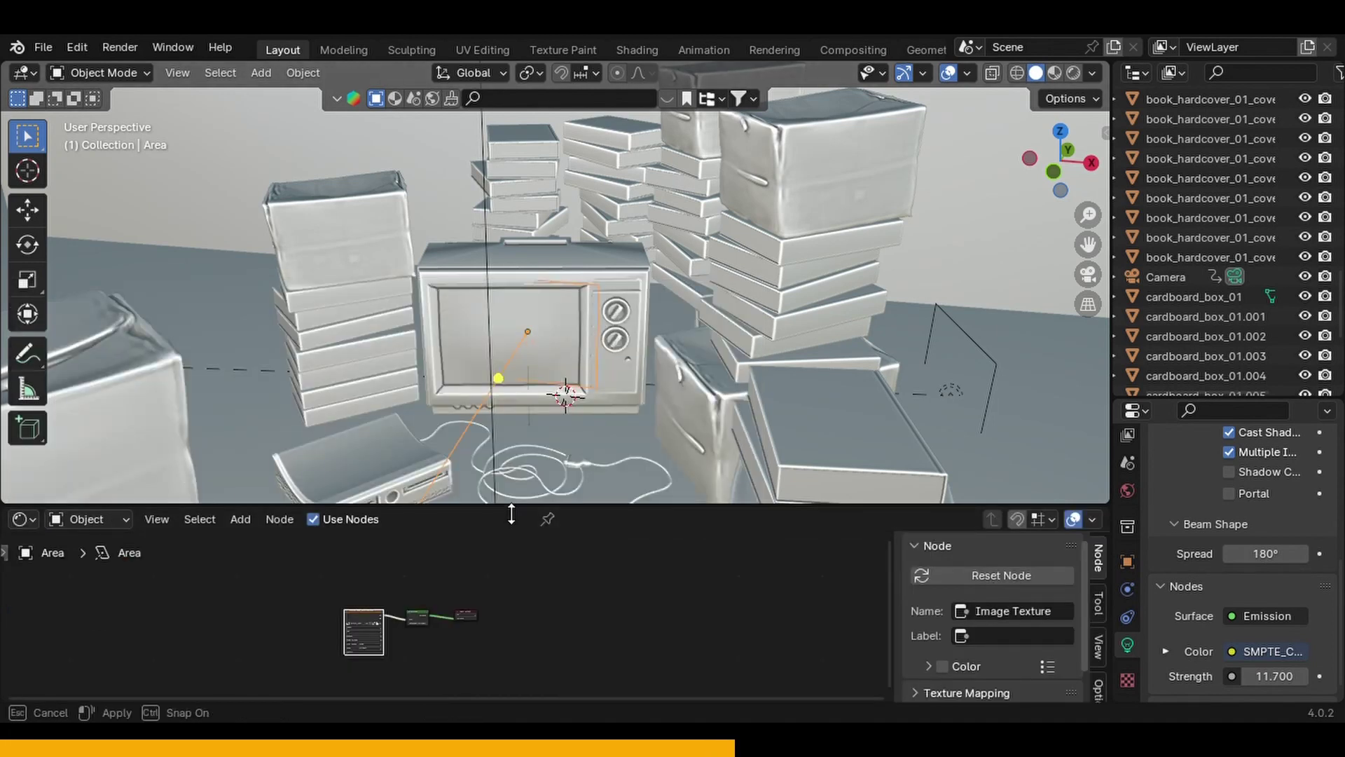
drag(508, 506, 509, 408)
- Bring the SMPTE_Color_Bars image, Emission 11.700 and Light Output nodes into view
scroll(401, 561, up, 5)
middle_drag(390, 553, 703, 516)
scroll(552, 528, up, 1)
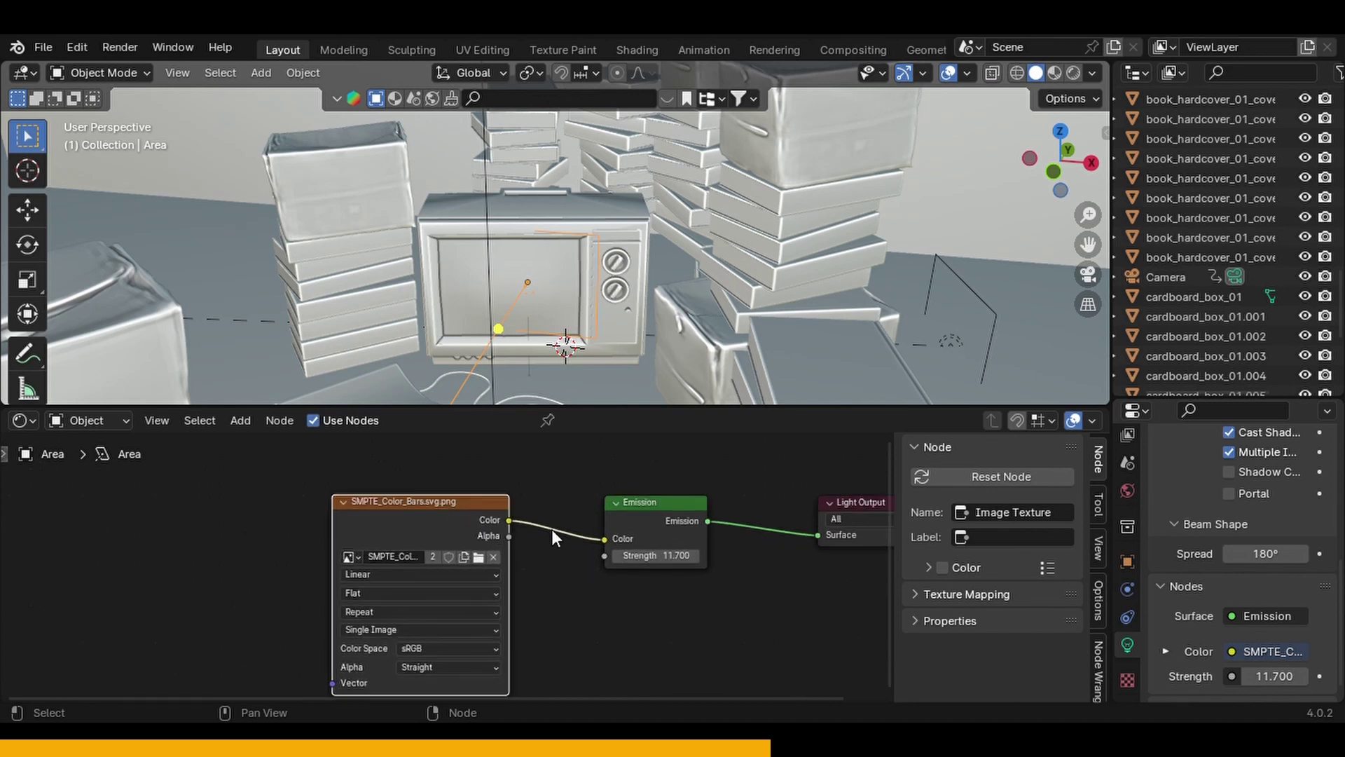
drag(414, 500, 423, 485)
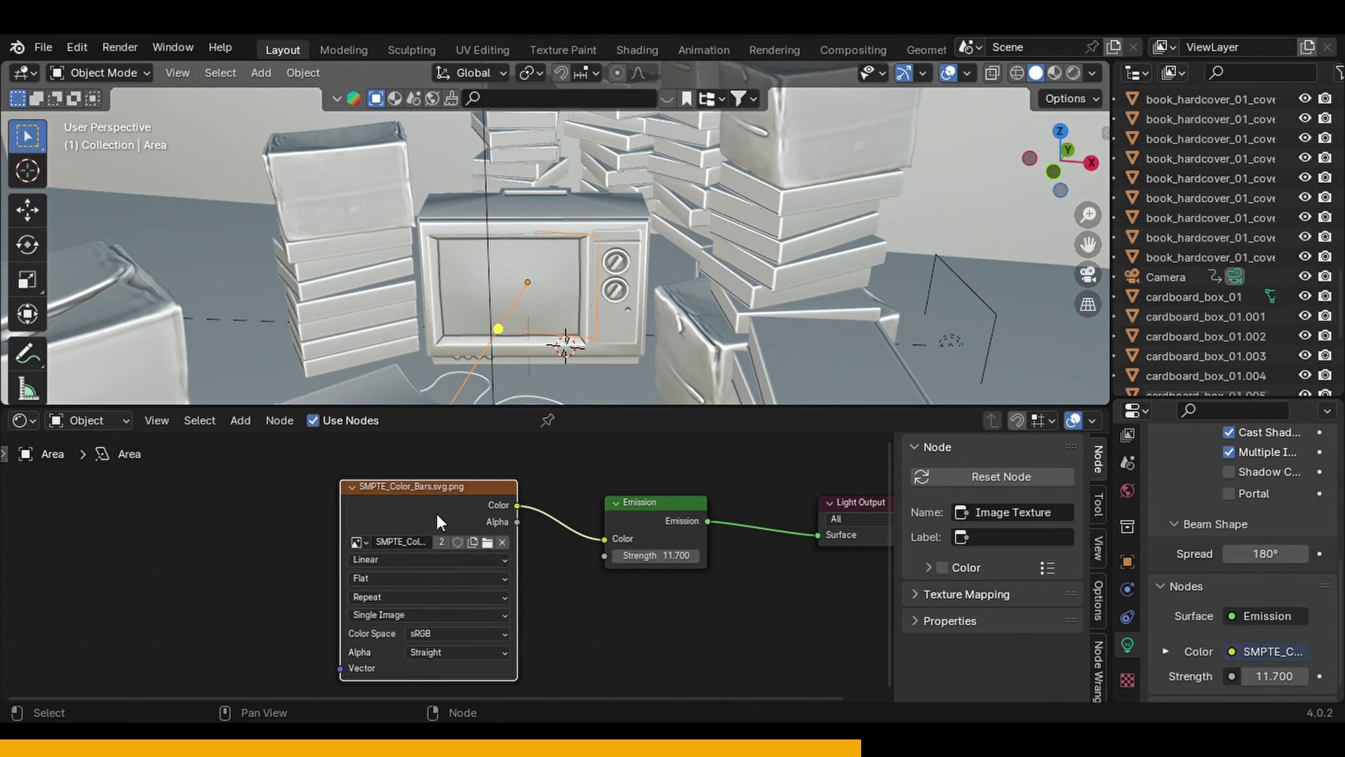
click(20, 421)
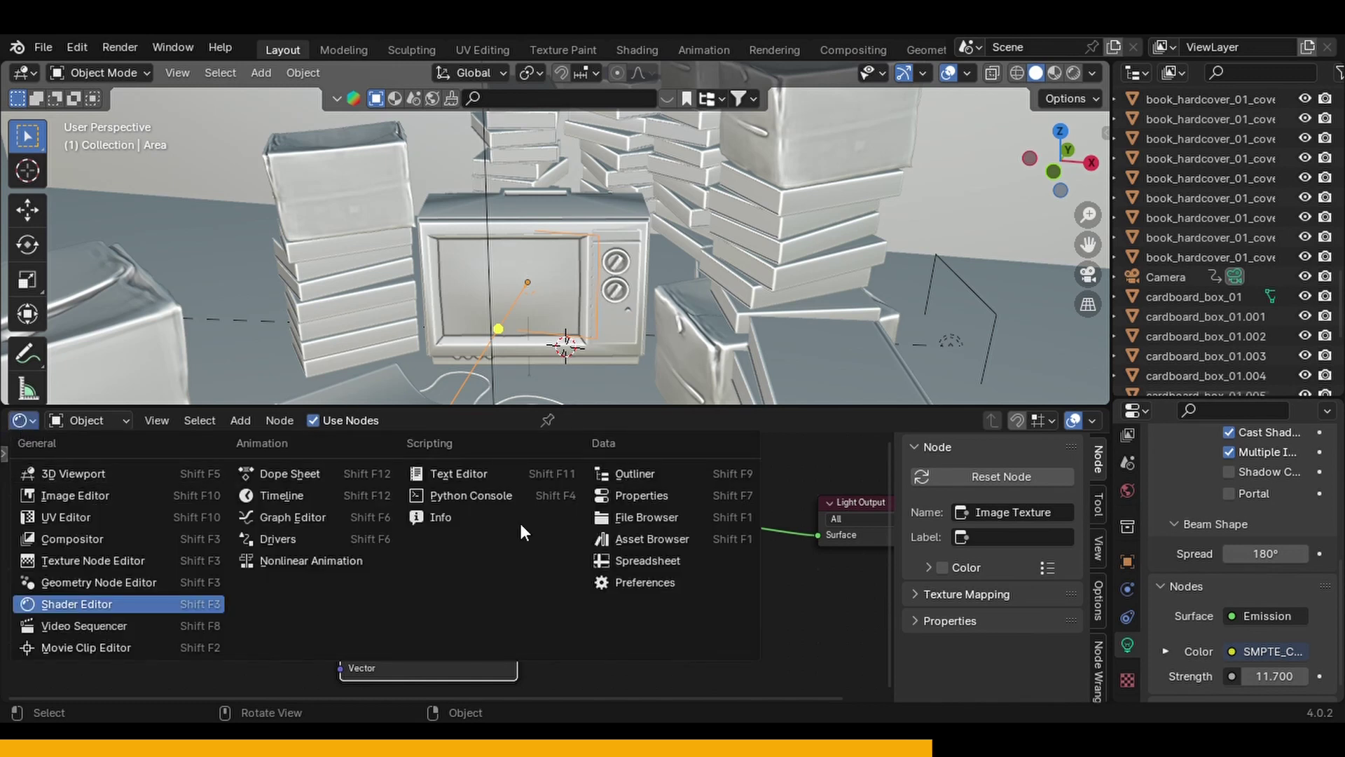
- Orbit above the prop pile and select the second area light, Area.001
scroll(385, 279, down, 5)
middle_drag(385, 279, 390, 326)
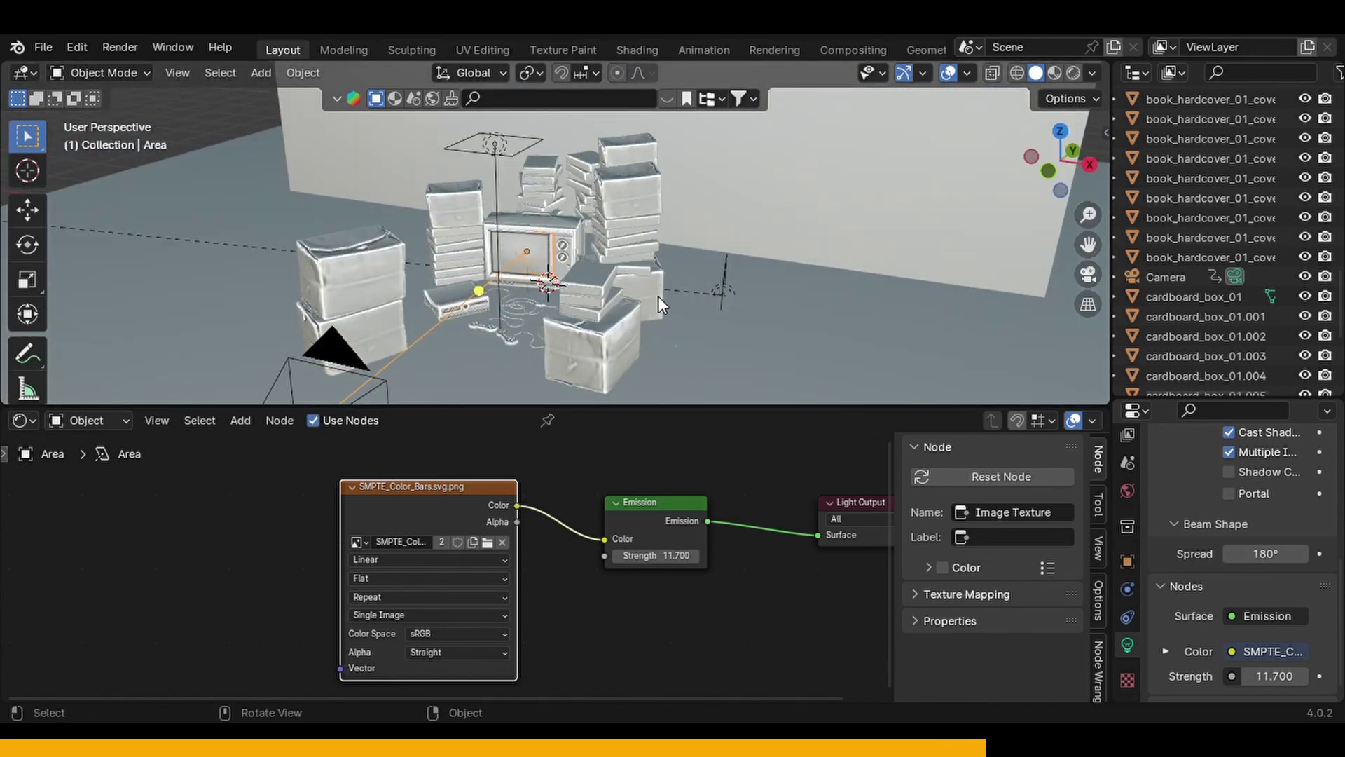
middle_drag(658, 296, 546, 309)
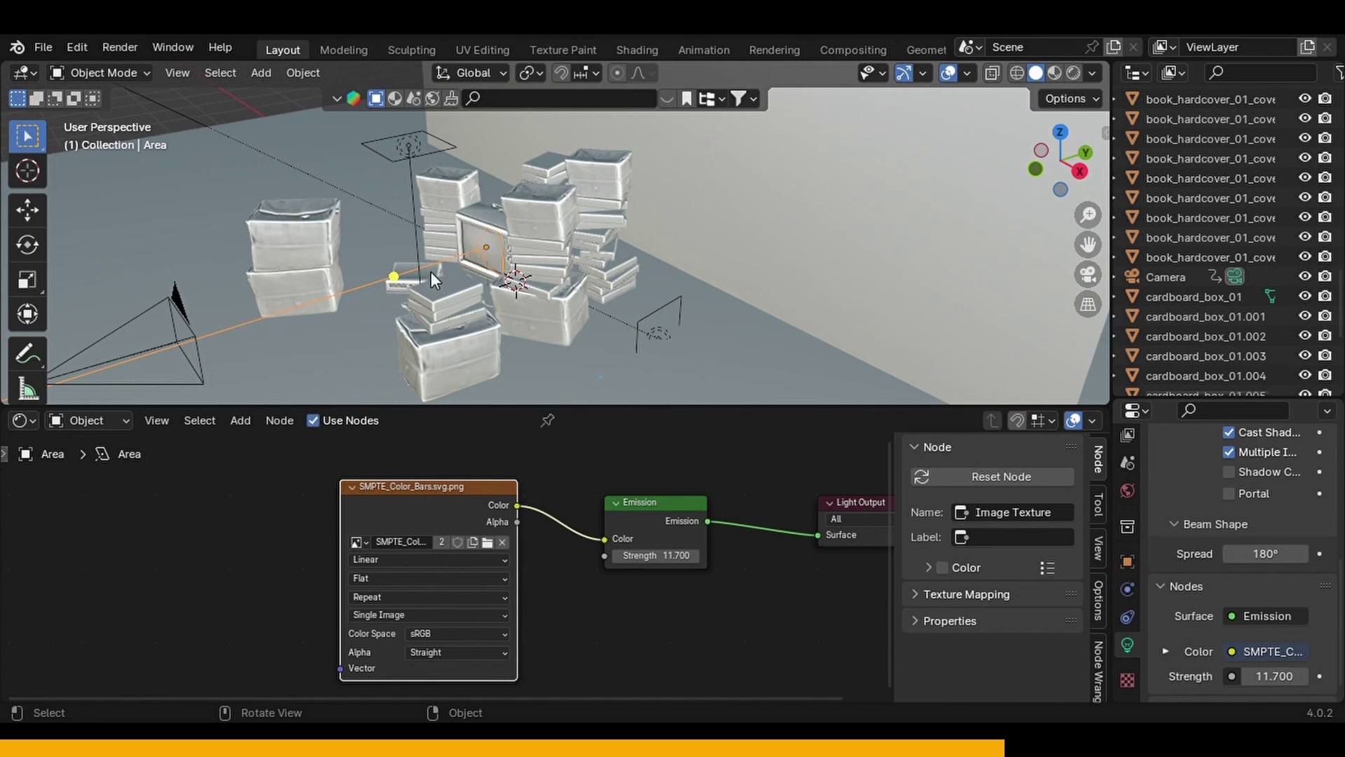
mouse_move(423, 259)
middle_down()
mouse_move(380, 285)
mouse_move(447, 262)
middle_up()
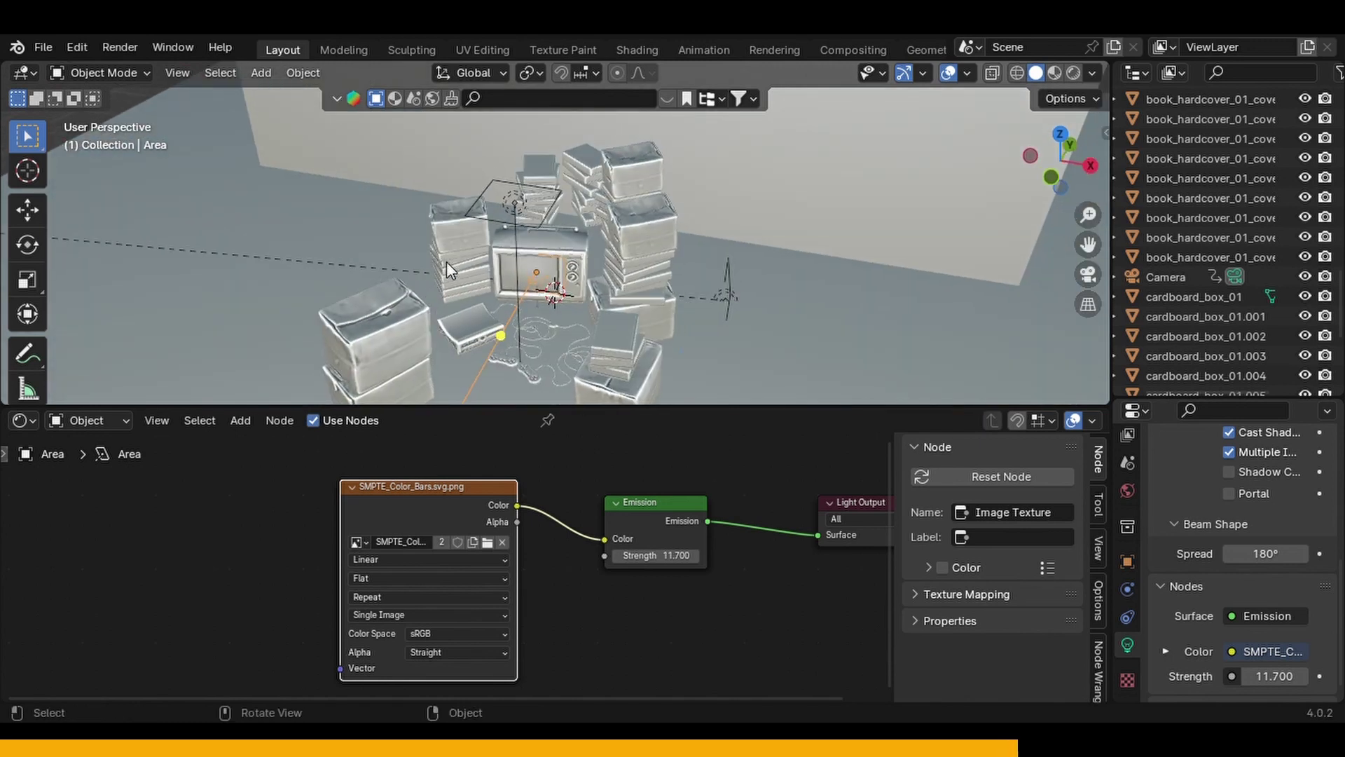
click(509, 203)
- Orbit and zoom around the props near the TV to inspect Area.001
middle_drag(509, 203, 532, 294)
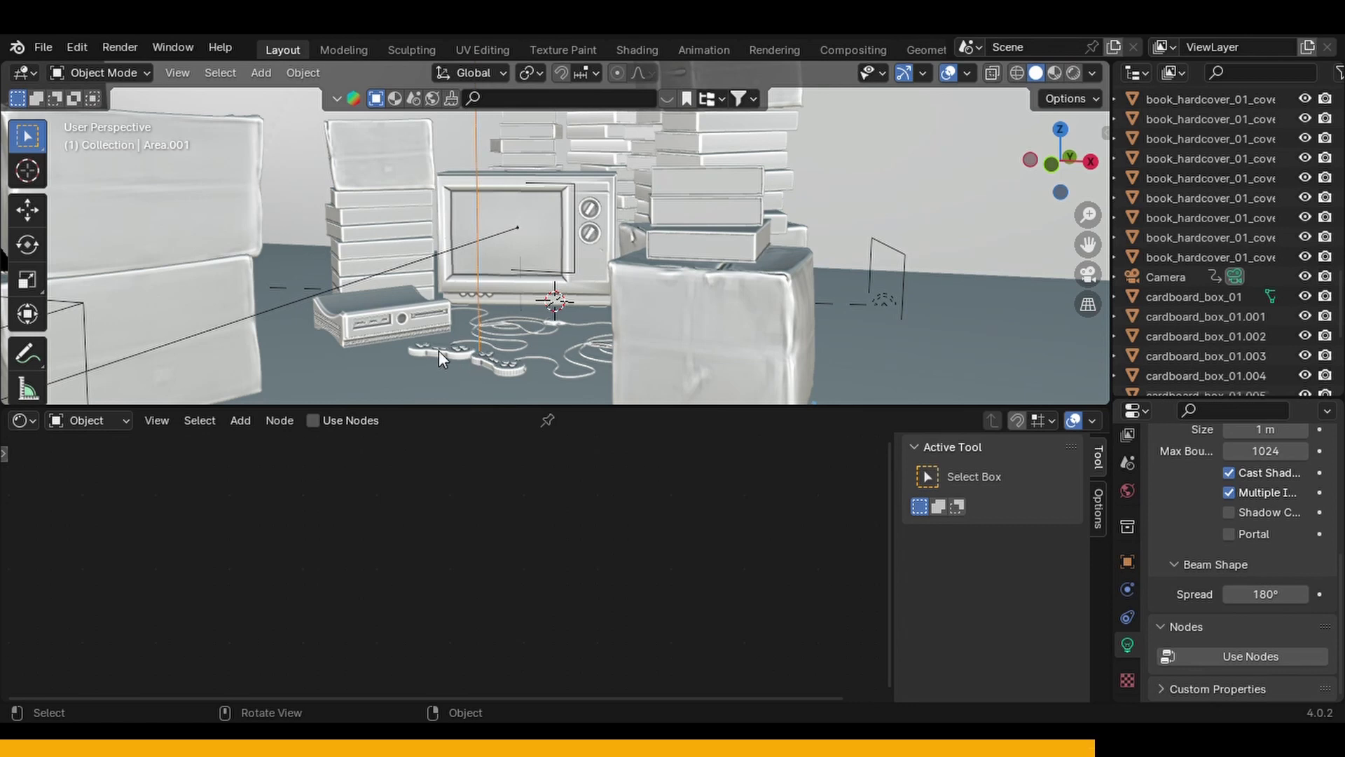
middle_drag(528, 255, 529, 294)
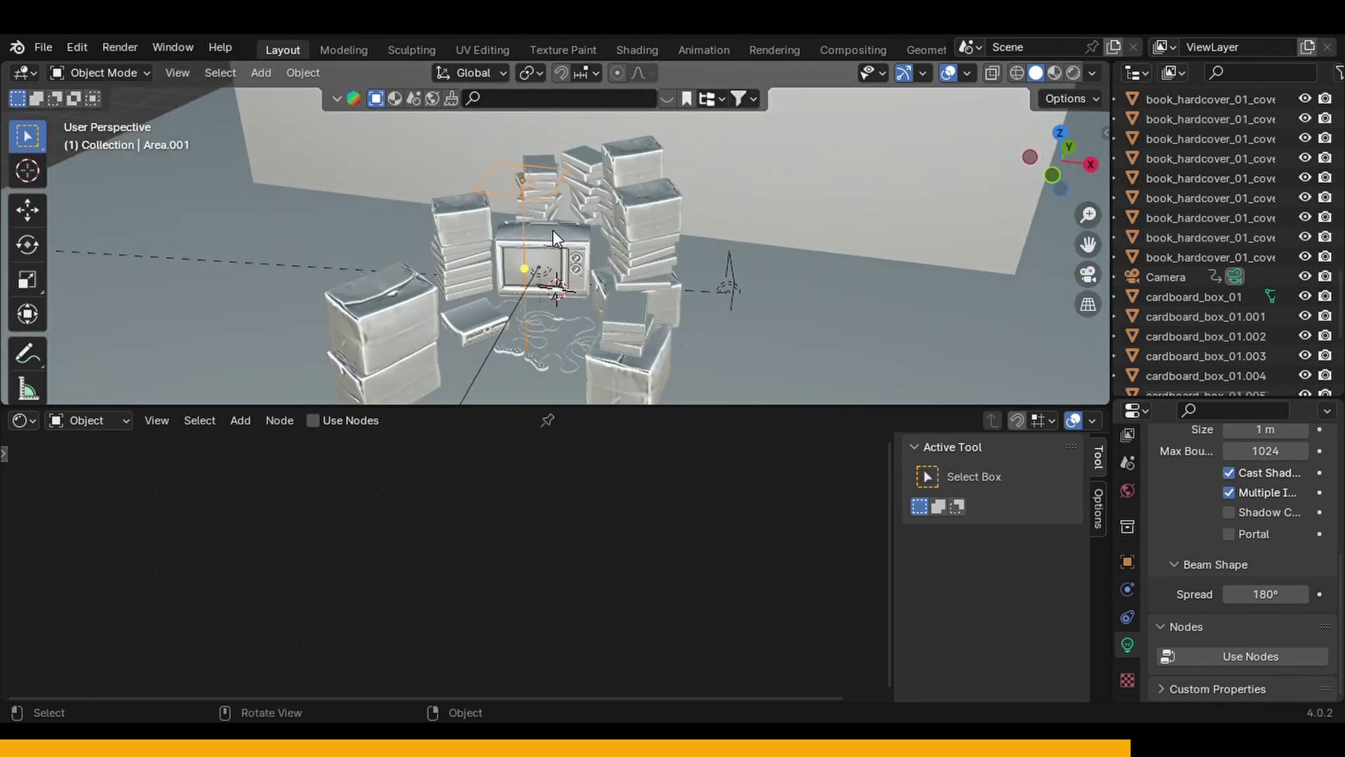
scroll(557, 241, down, 3)
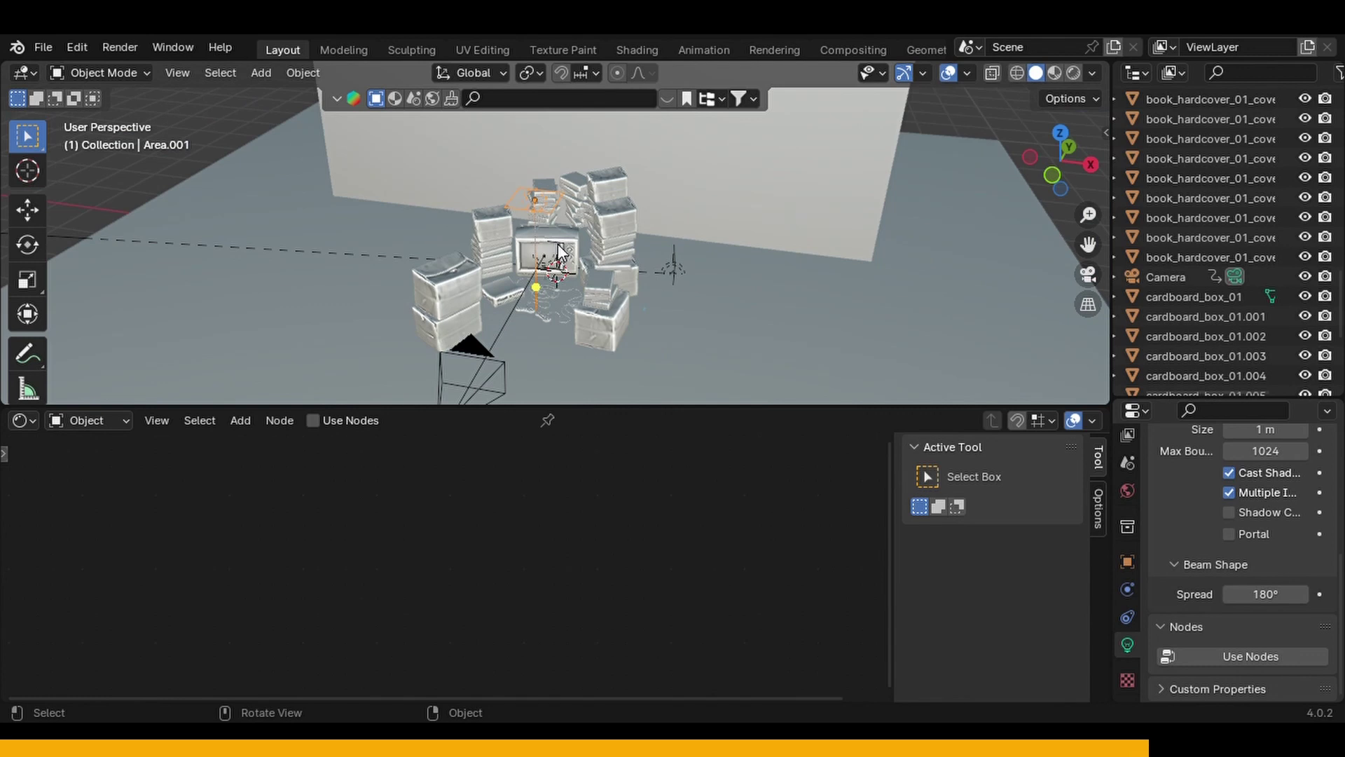
scroll(560, 249, up, 2)
mouse_move(560, 249)
middle_down()
mouse_move(661, 269)
mouse_move(477, 223)
mouse_move(570, 253)
middle_up()
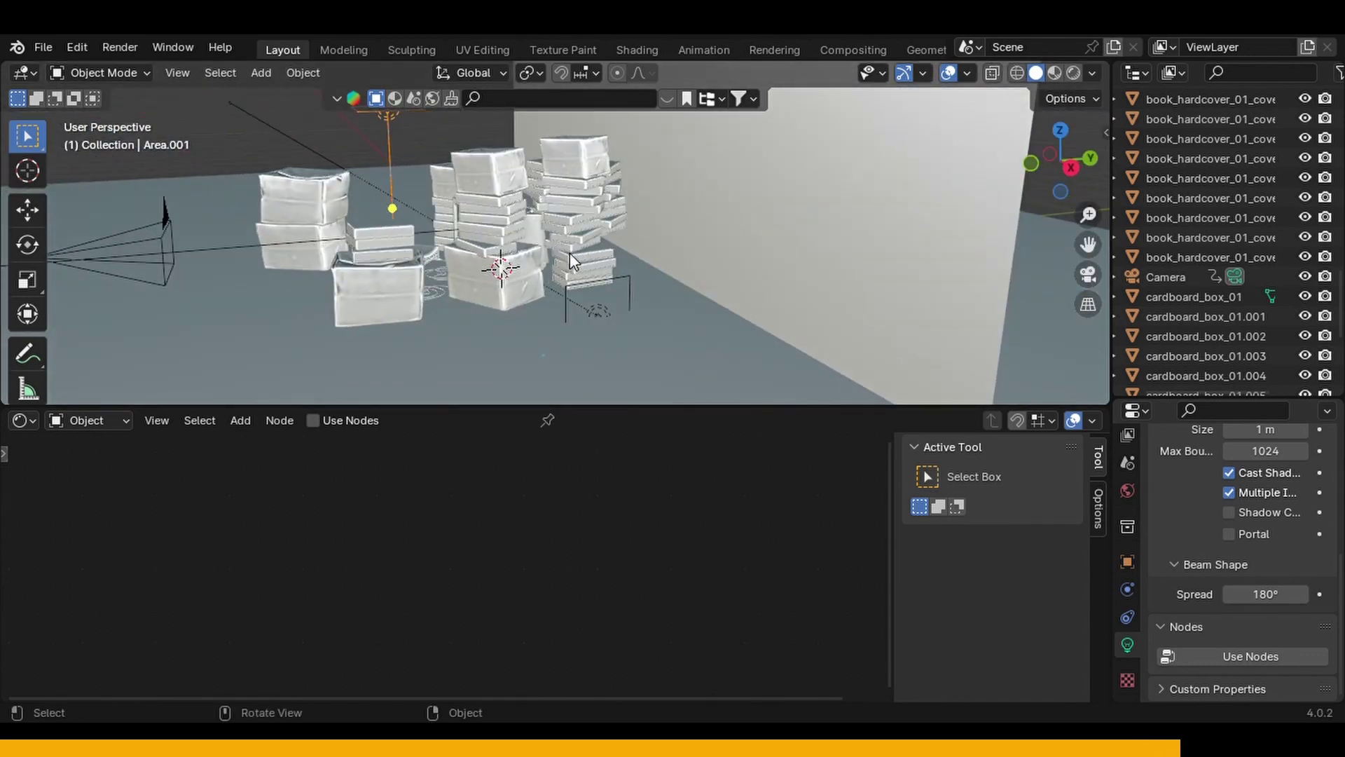
- Select the Area.002 light beside the book stacks and orbit to face the TV
click(590, 285)
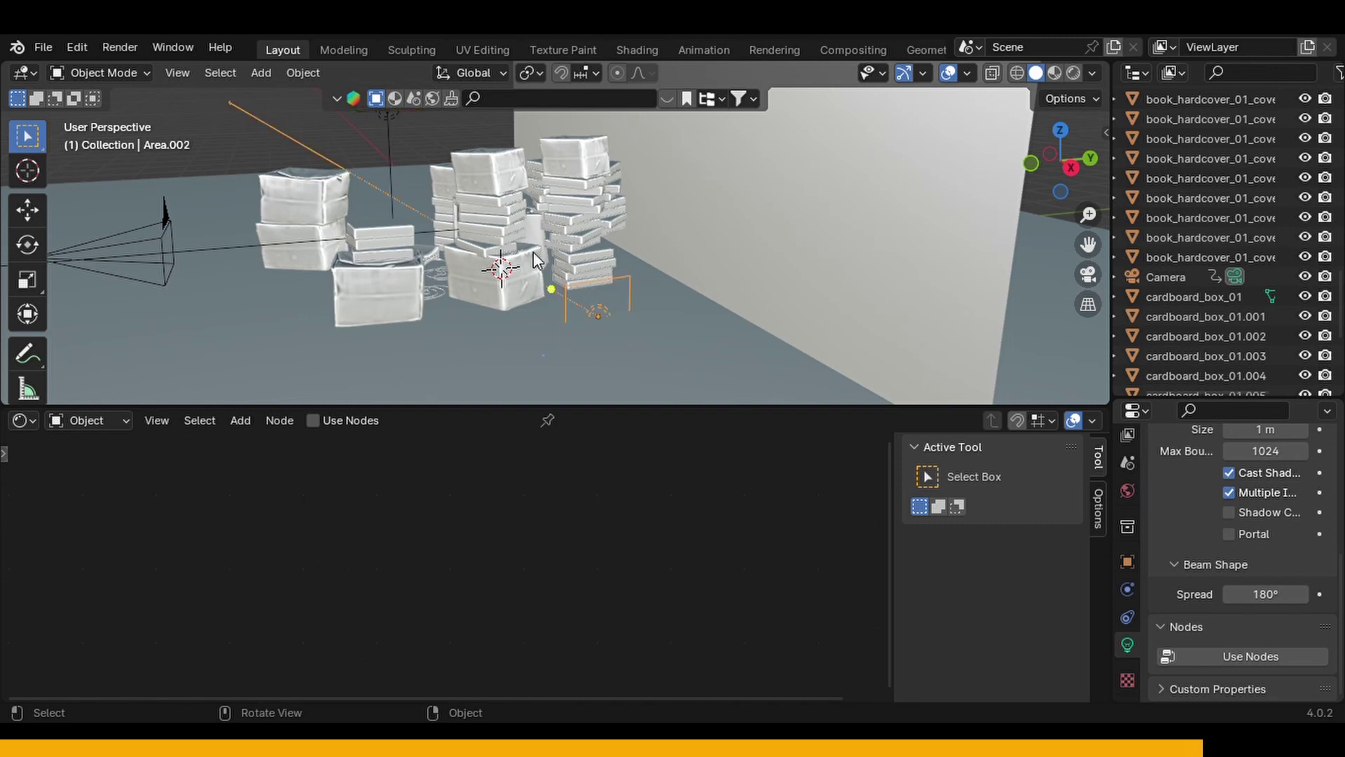
scroll(490, 216, up, 3)
middle_drag(490, 216, 641, 220)
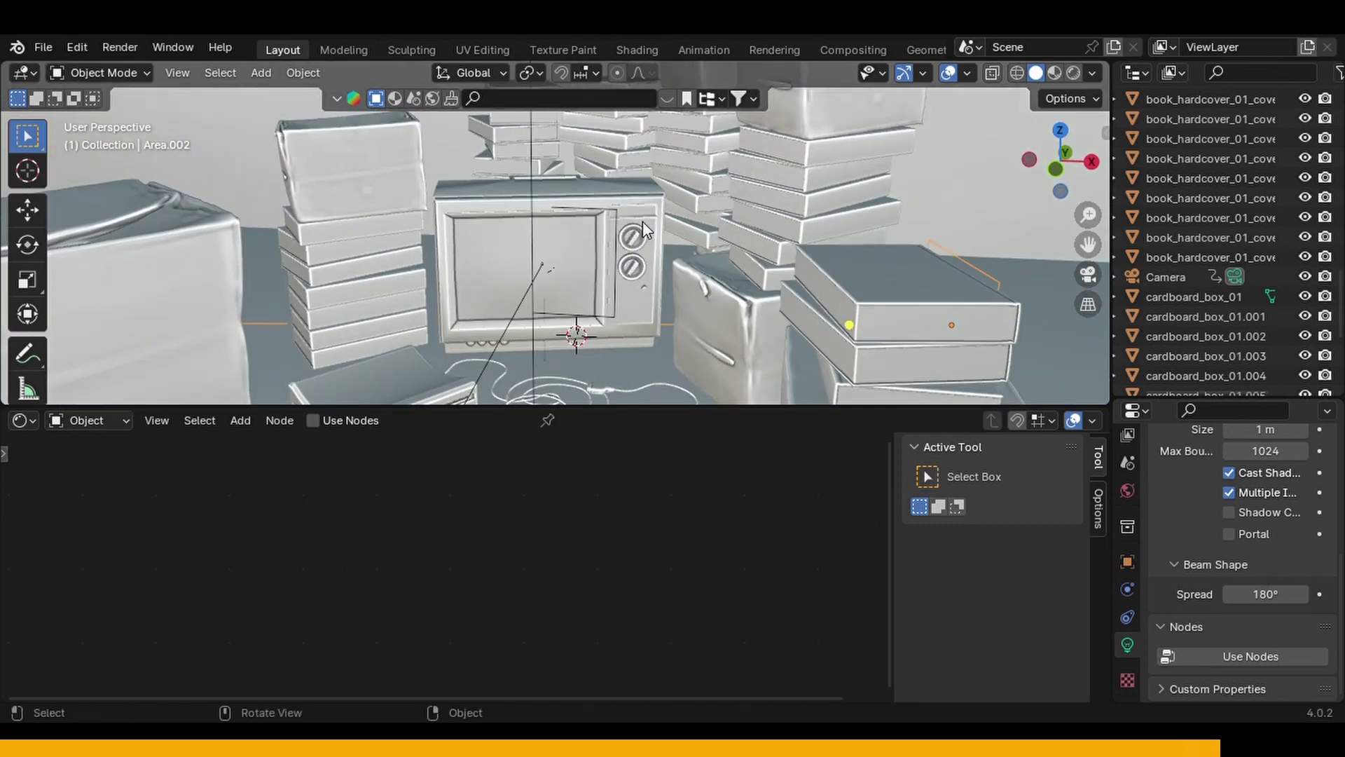
scroll(642, 220, down, 3)
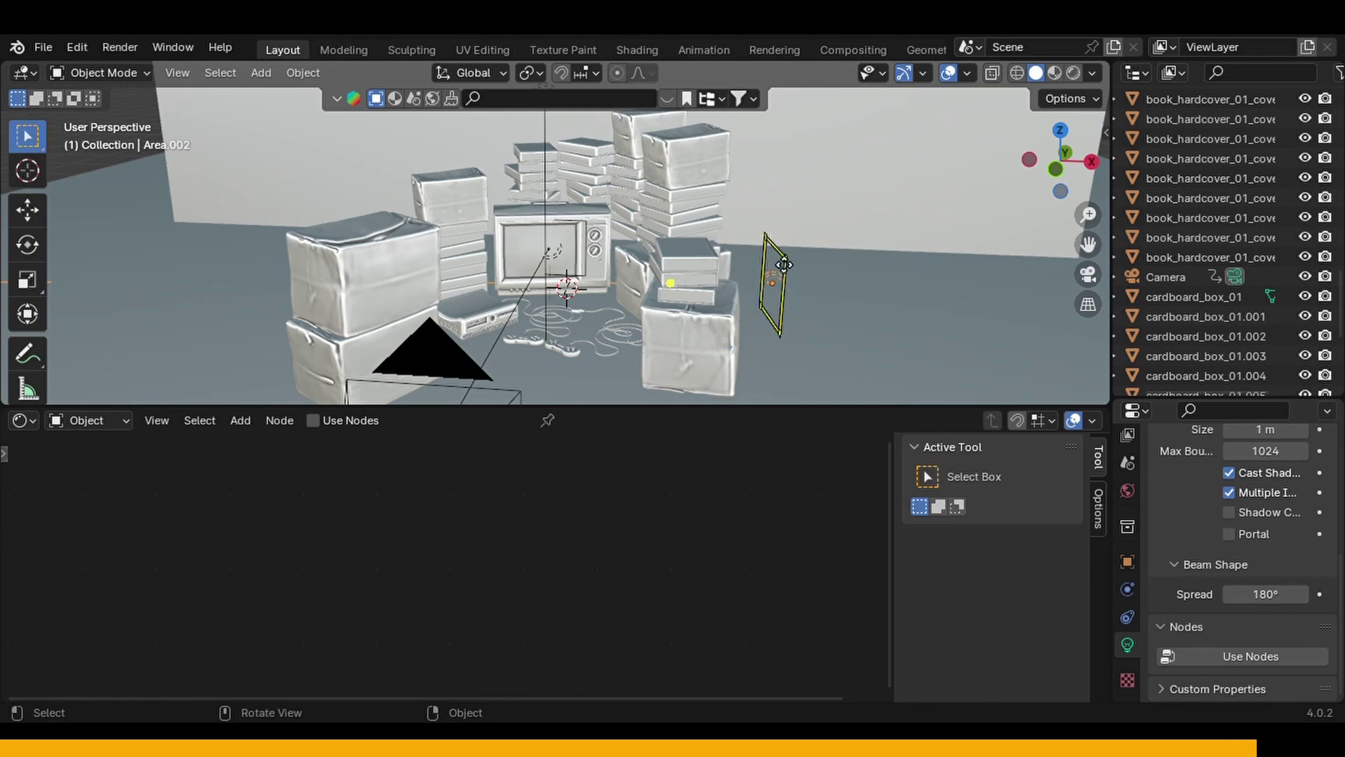
middle_drag(665, 160, 697, 161)
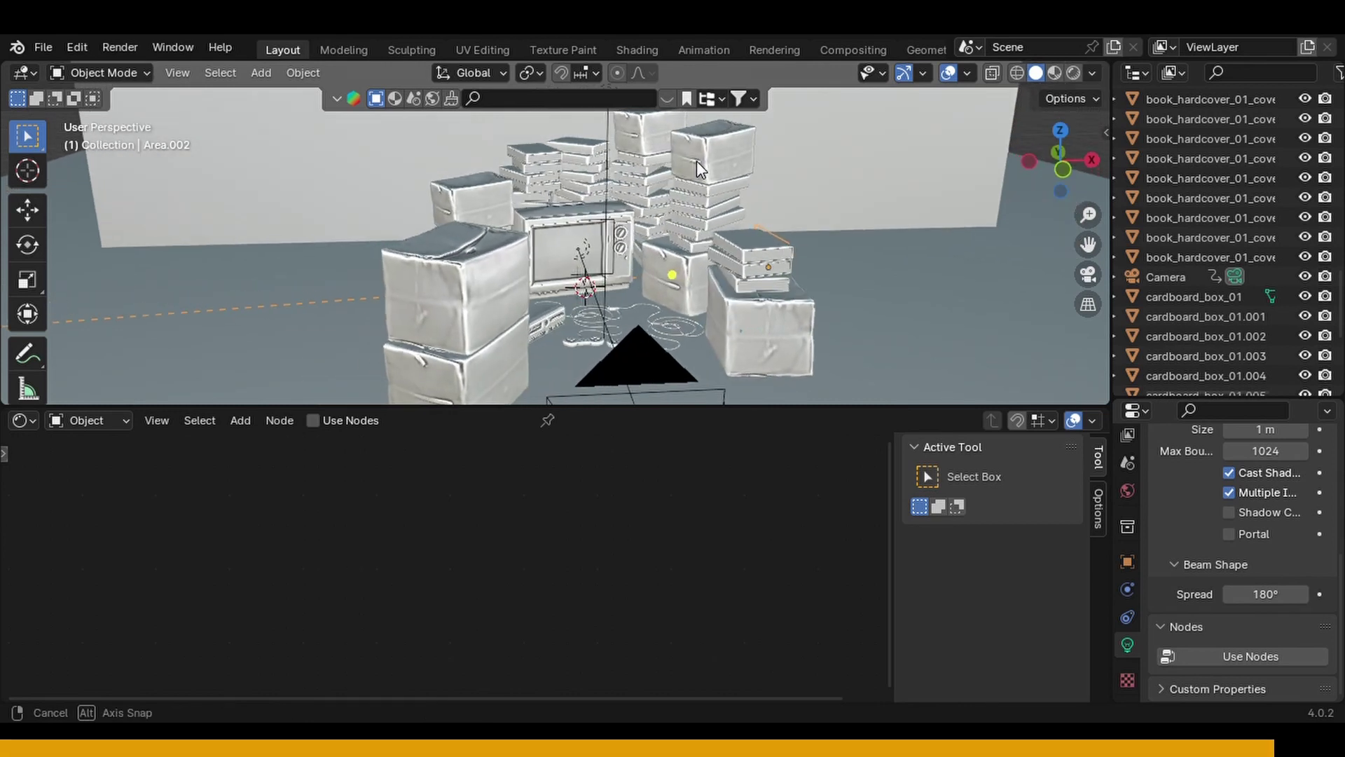
- Select the two book stacks behind the TV, deselect all, and return to camera view
click(645, 216)
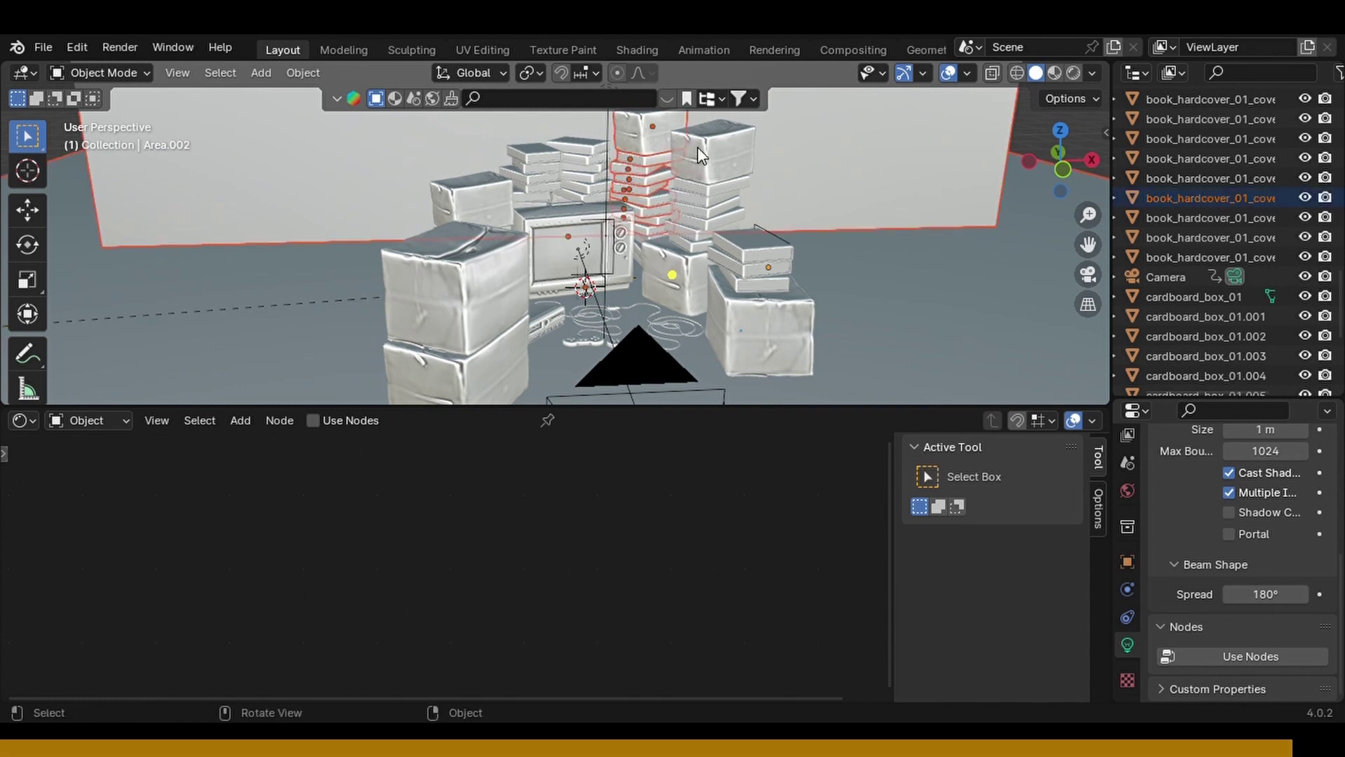
click(697, 217)
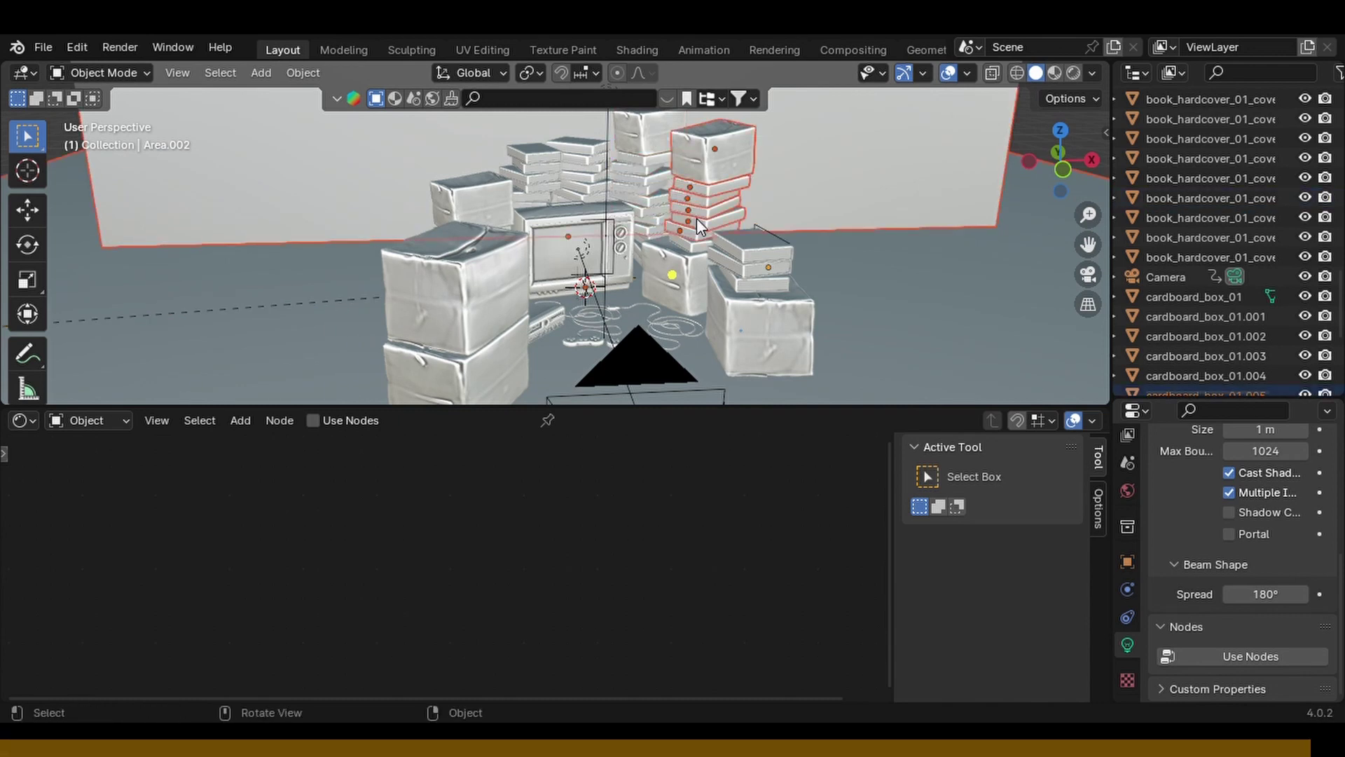
key(alt+a)
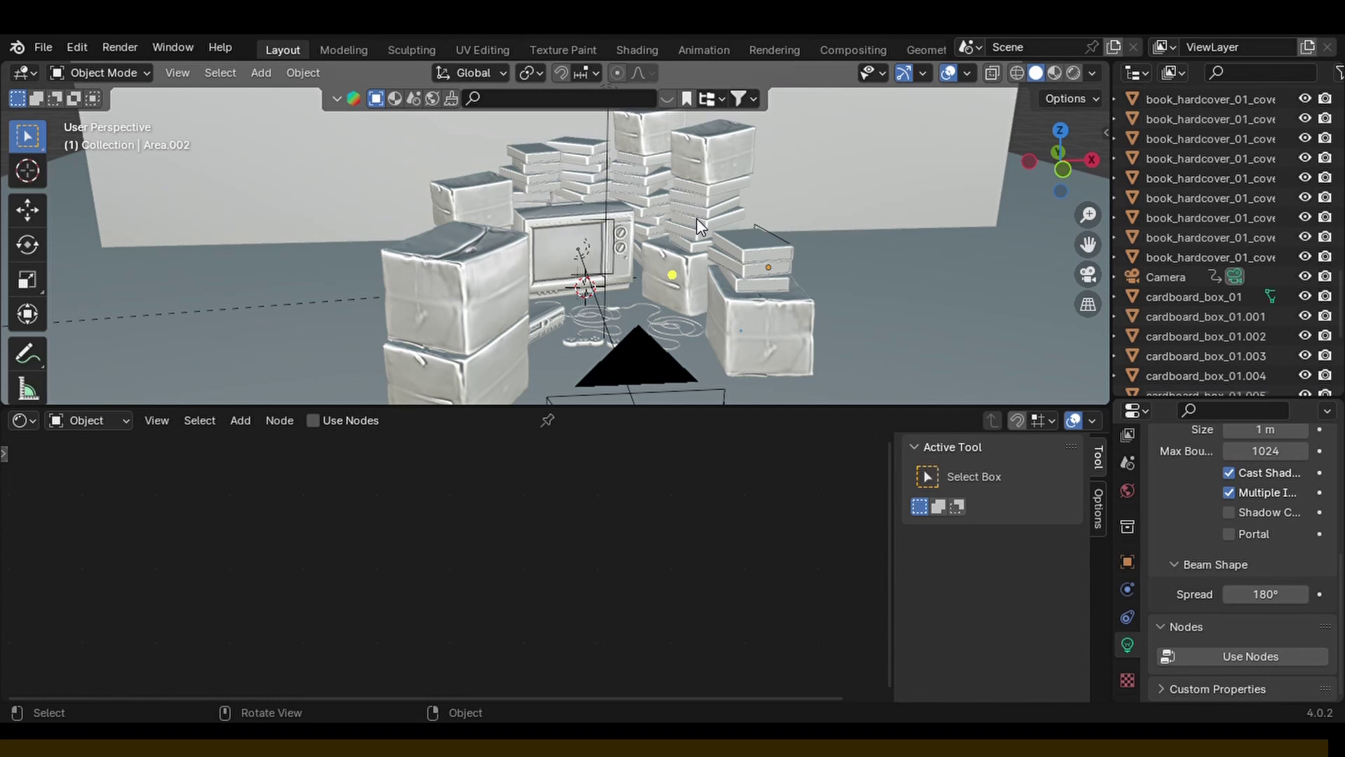
key(KP_0)
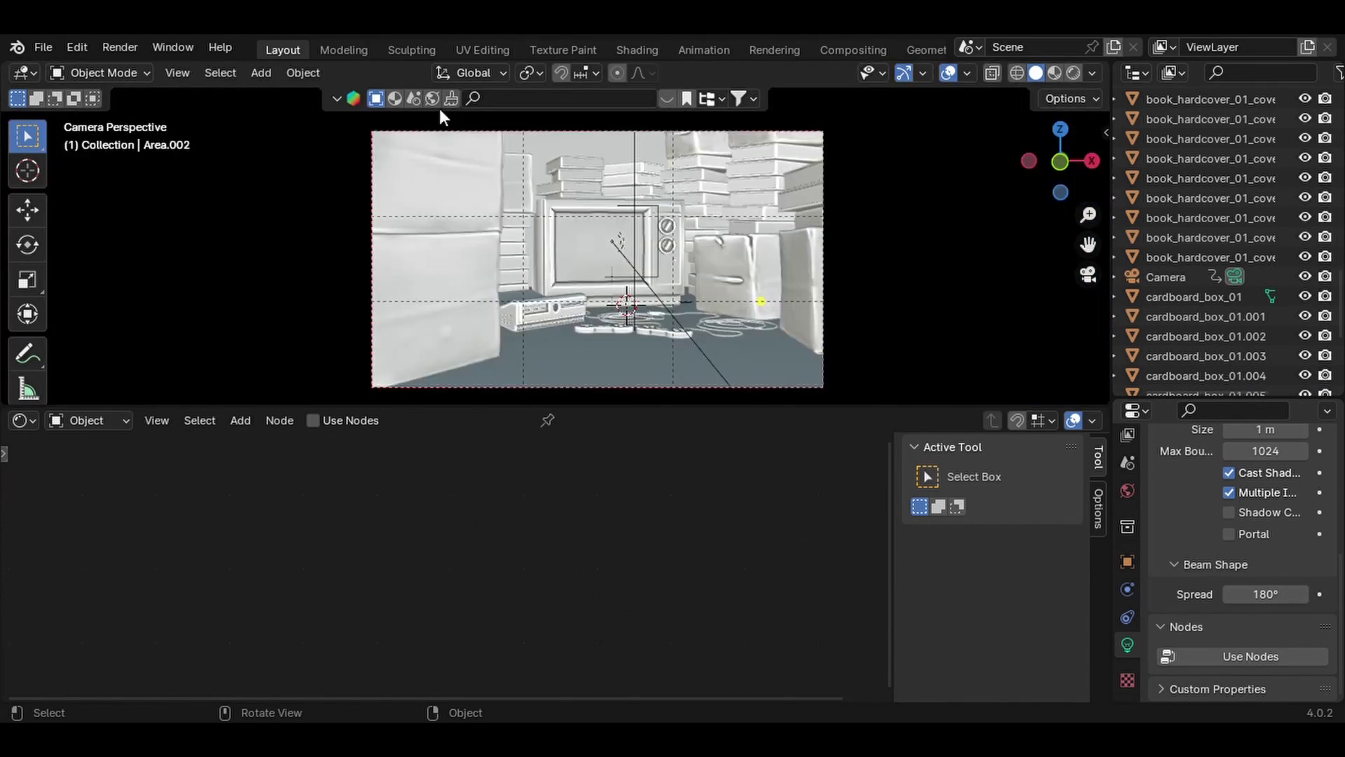
click(448, 134)
click(462, 305)
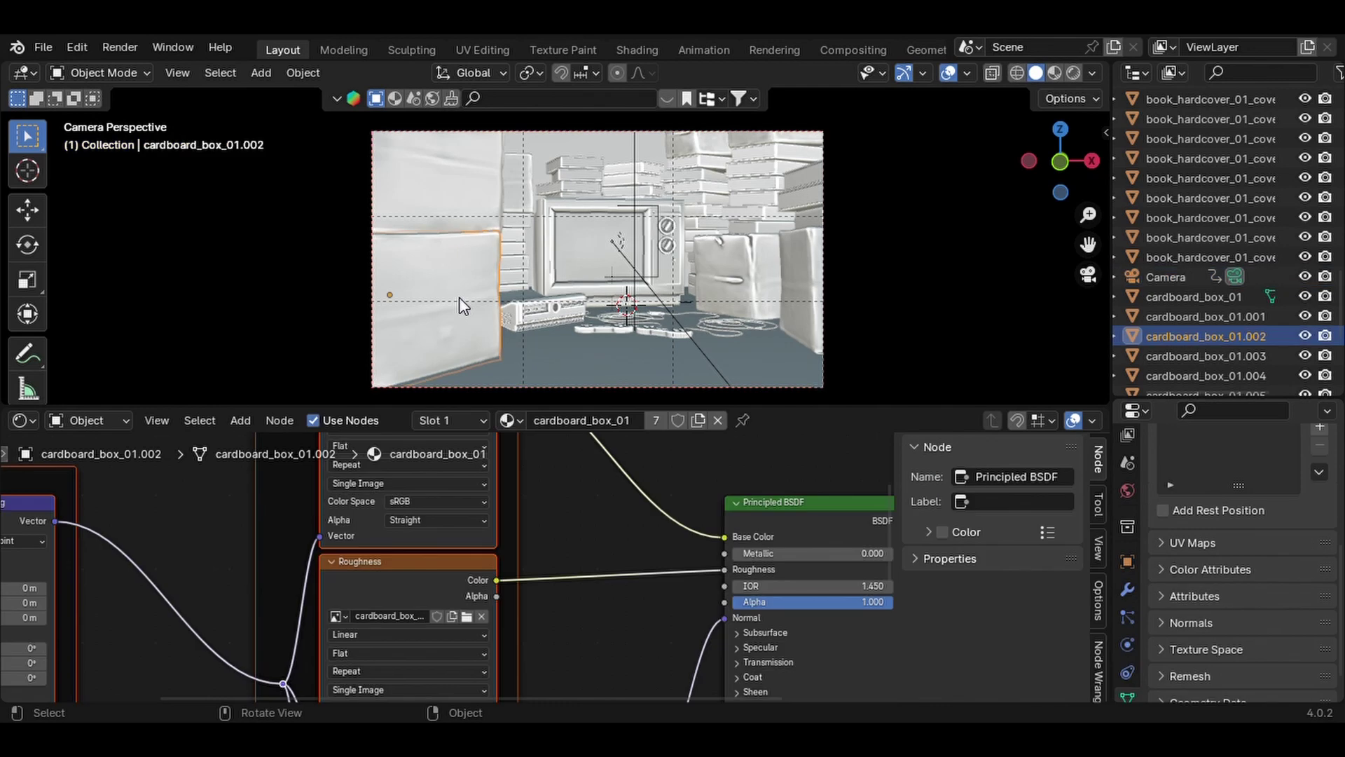
click(464, 187)
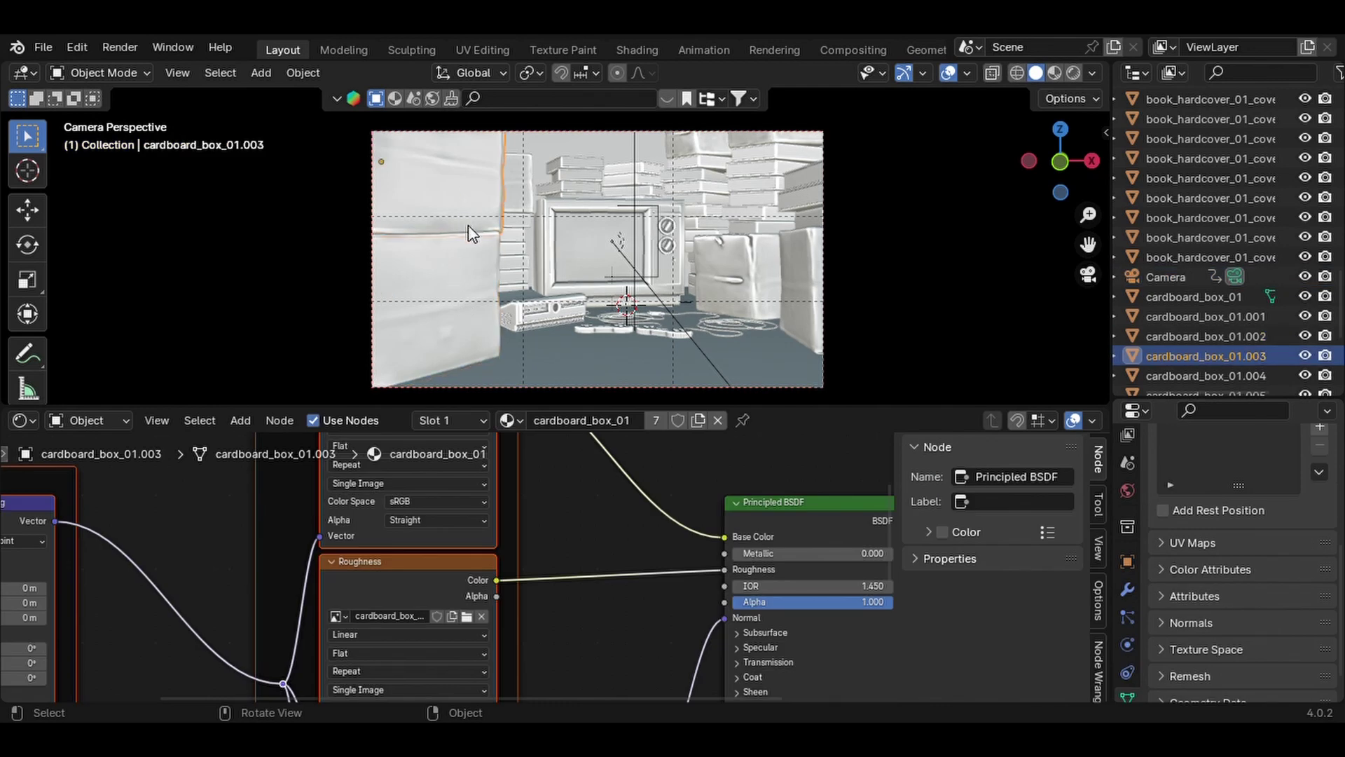
shift+click(459, 321)
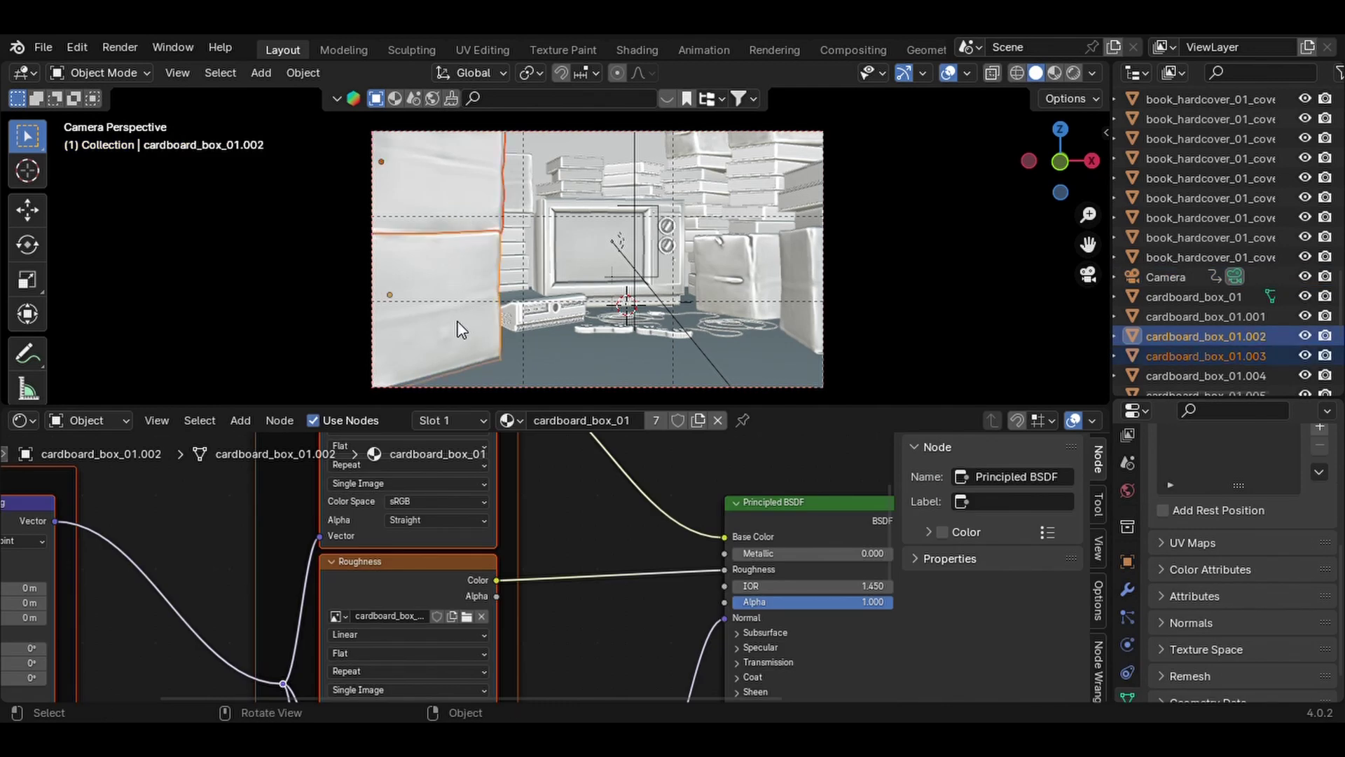
key(h)
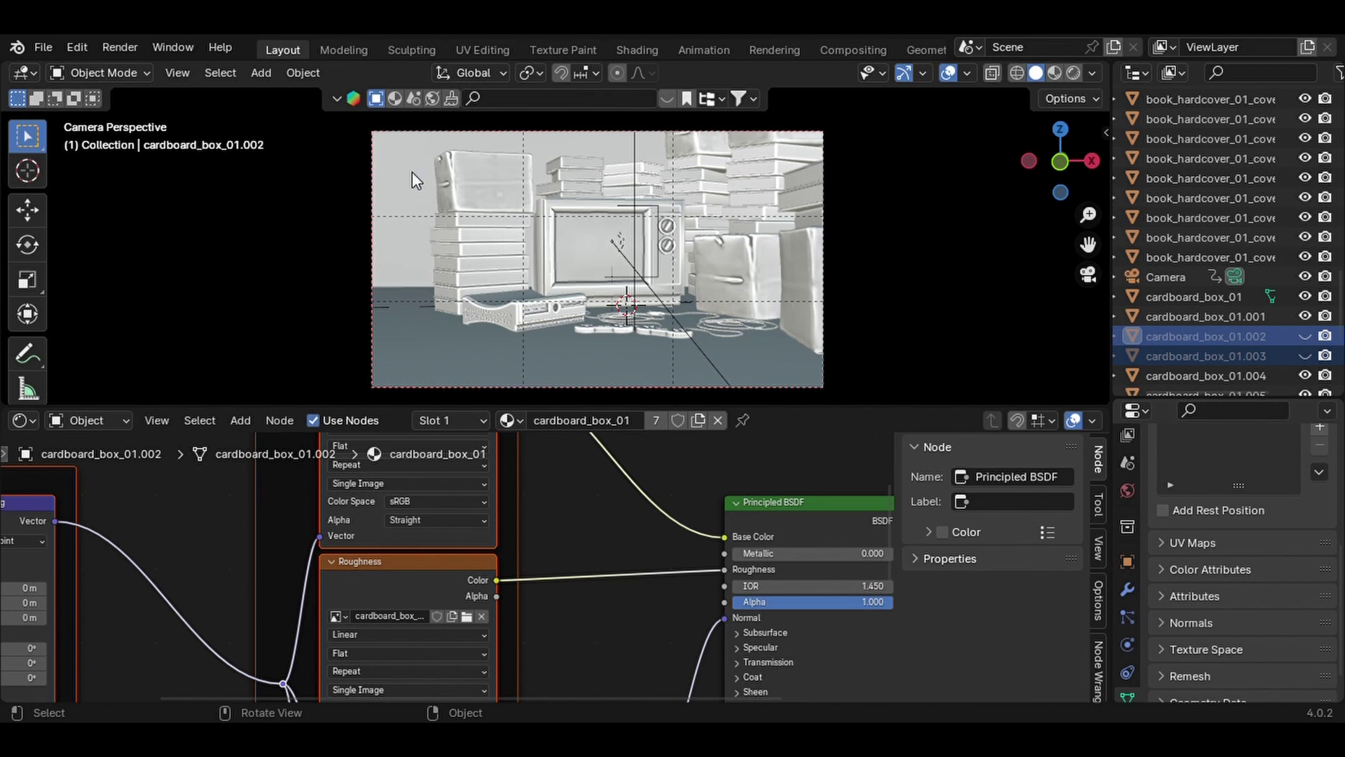
click(405, 370)
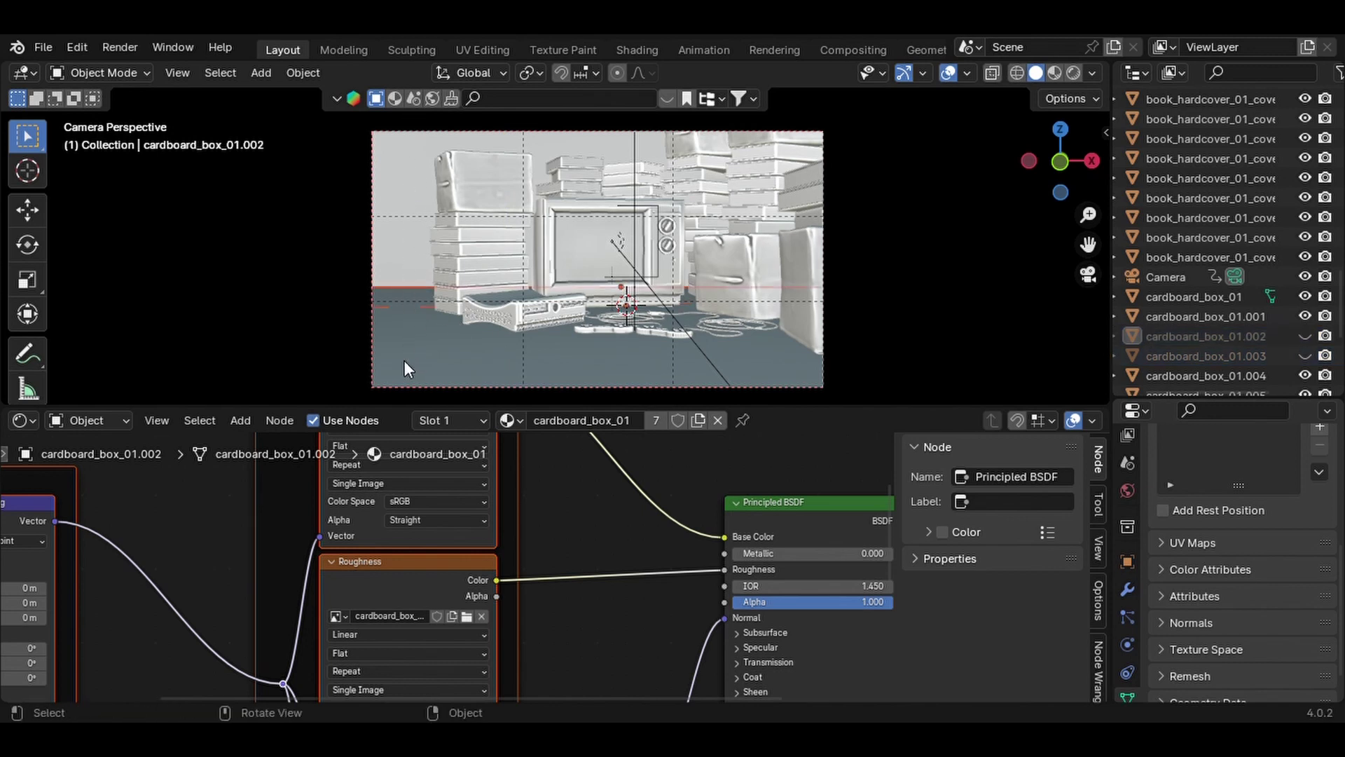
alt+click(511, 304)
key(ctrl)
key(alt+h)
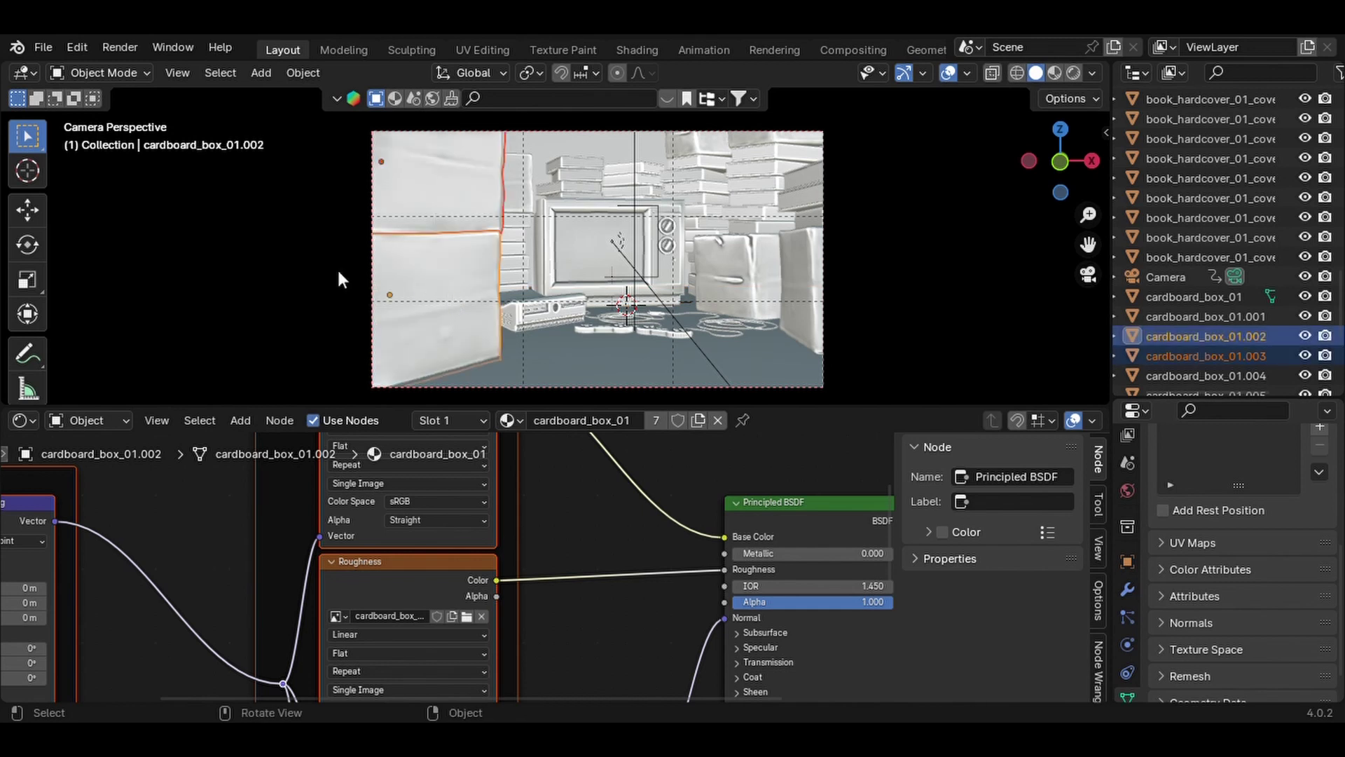
click(28, 353)
drag(346, 241, 728, 261)
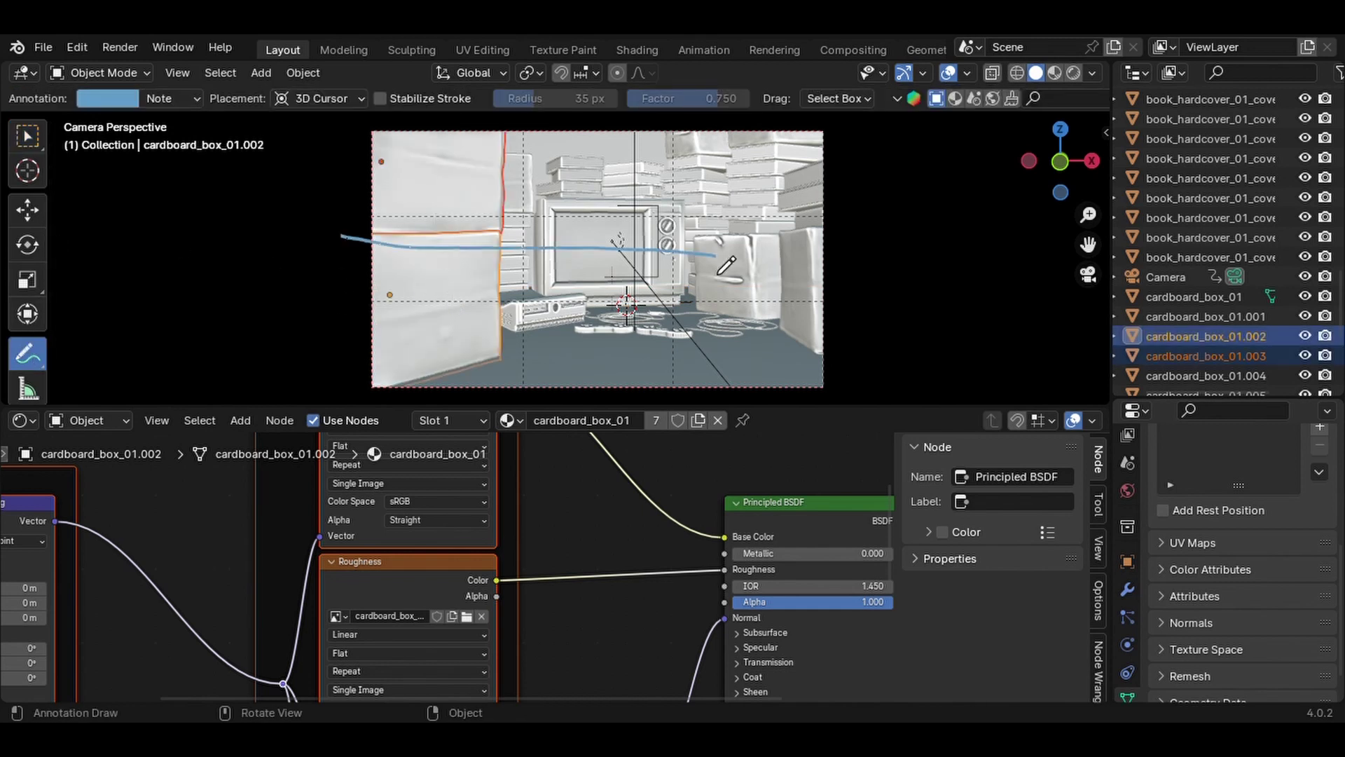
drag(587, 205, 732, 264)
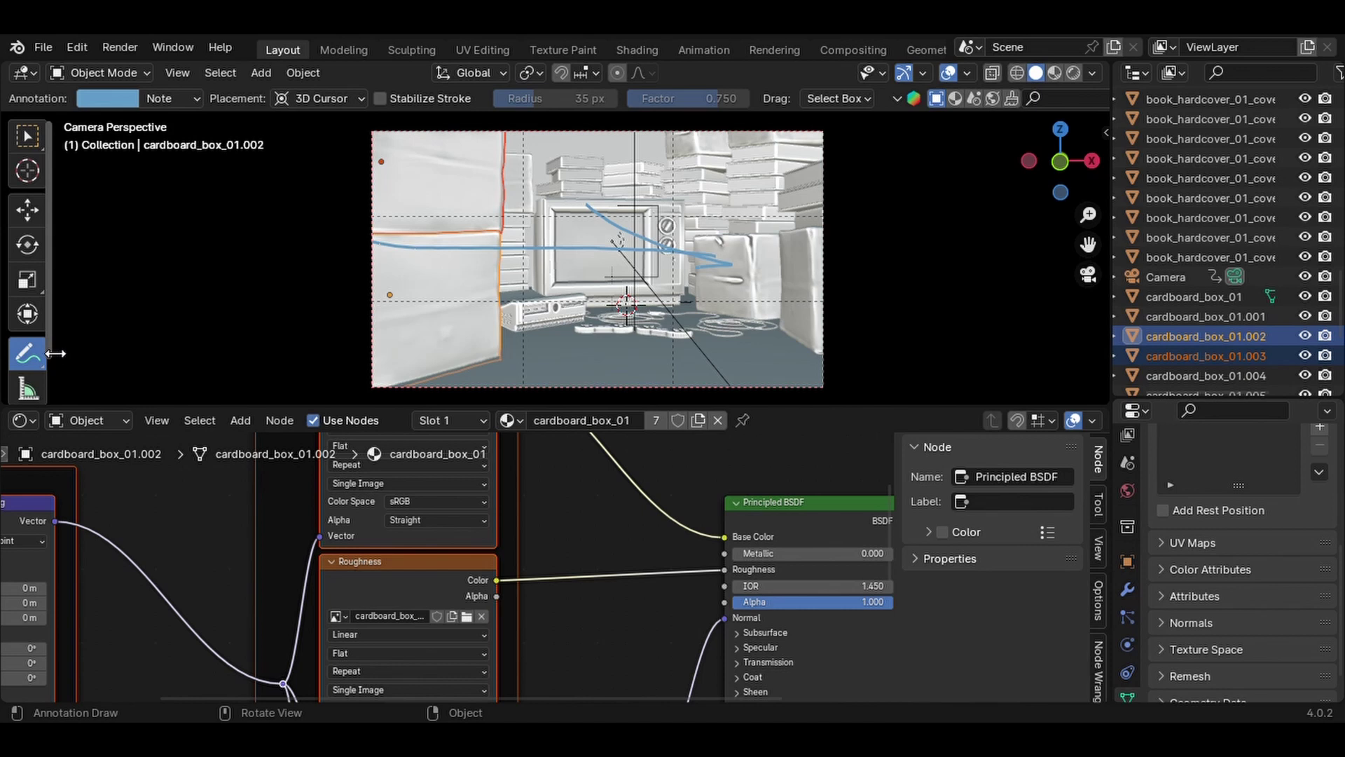
click(28, 354)
click(105, 479)
mouse_move(392, 239)
mouse_down()
mouse_move(521, 236)
mouse_move(729, 260)
mouse_up()
click(26, 135)
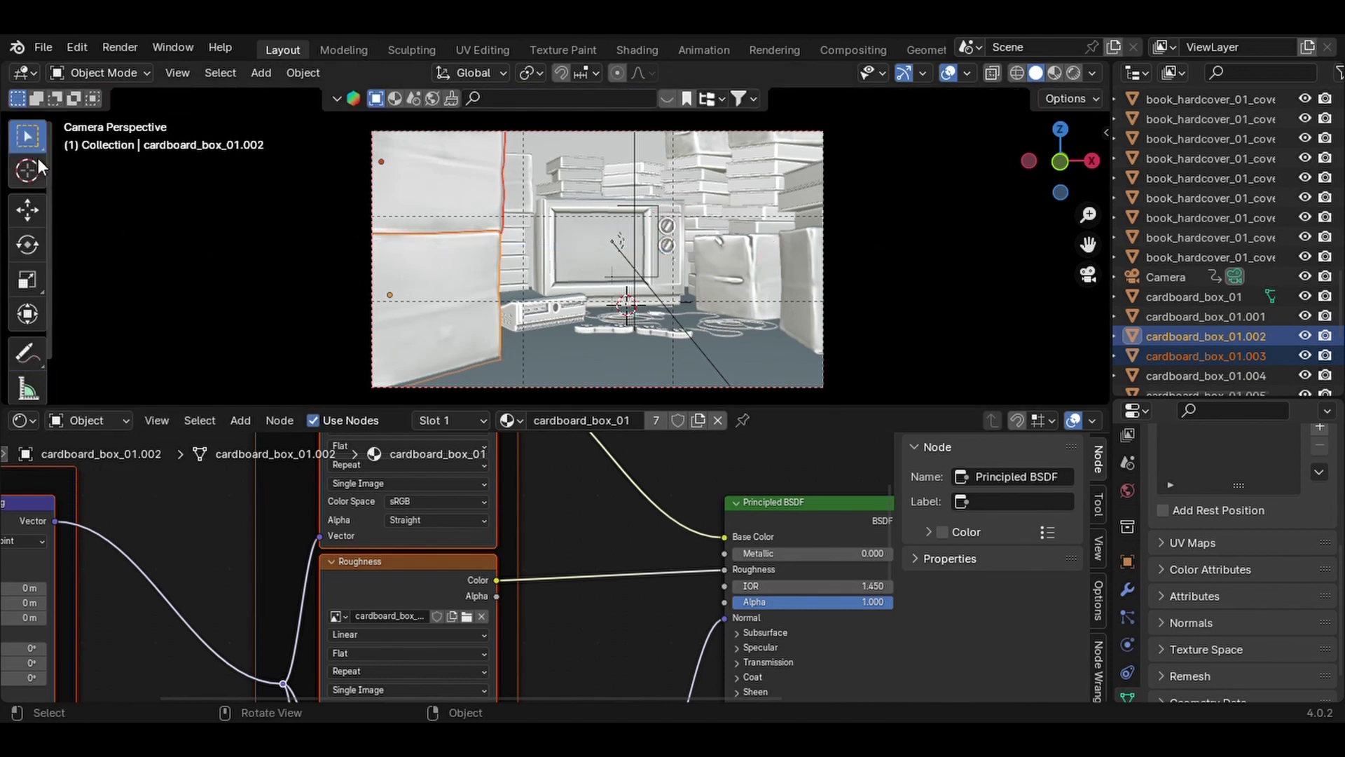
- Deselect the foreground boxes and orbit out of the camera view toward the TV
key(alt+a)
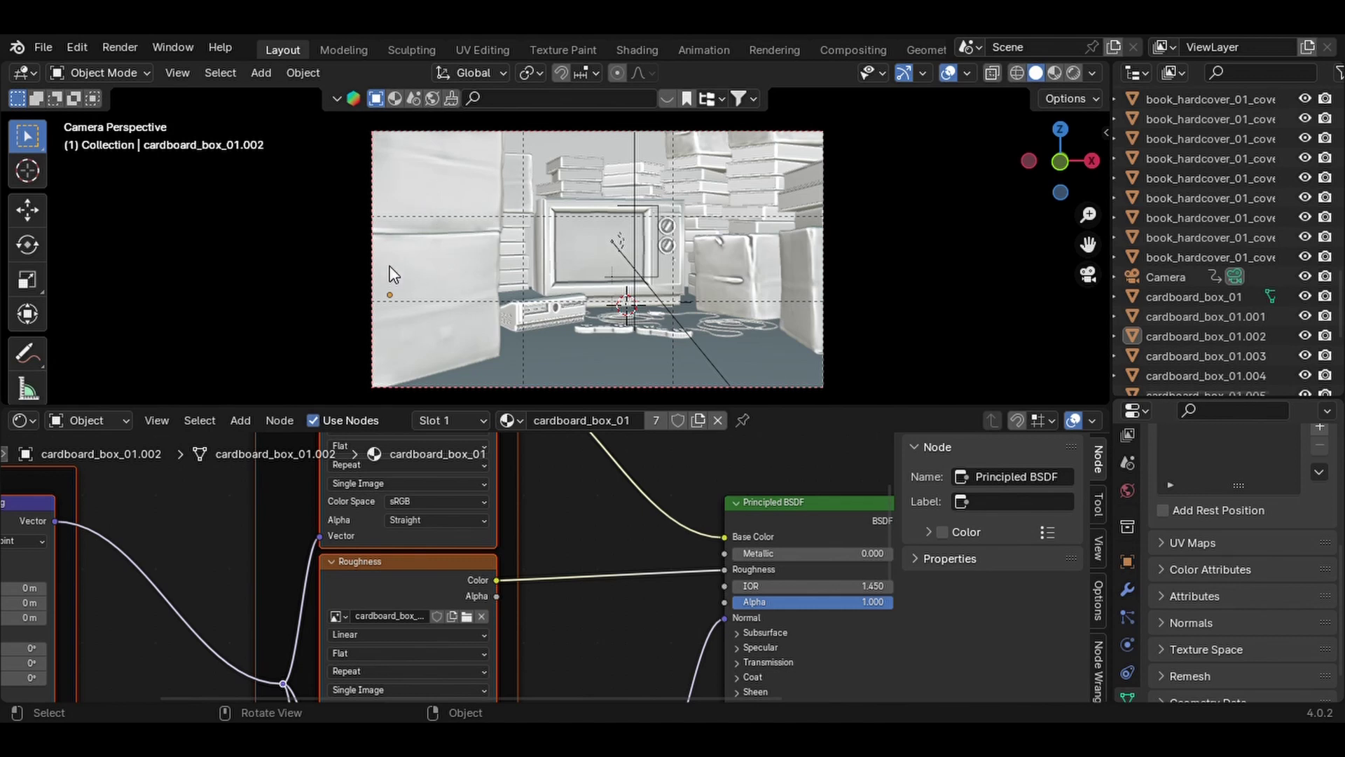
scroll(735, 293, up, 1)
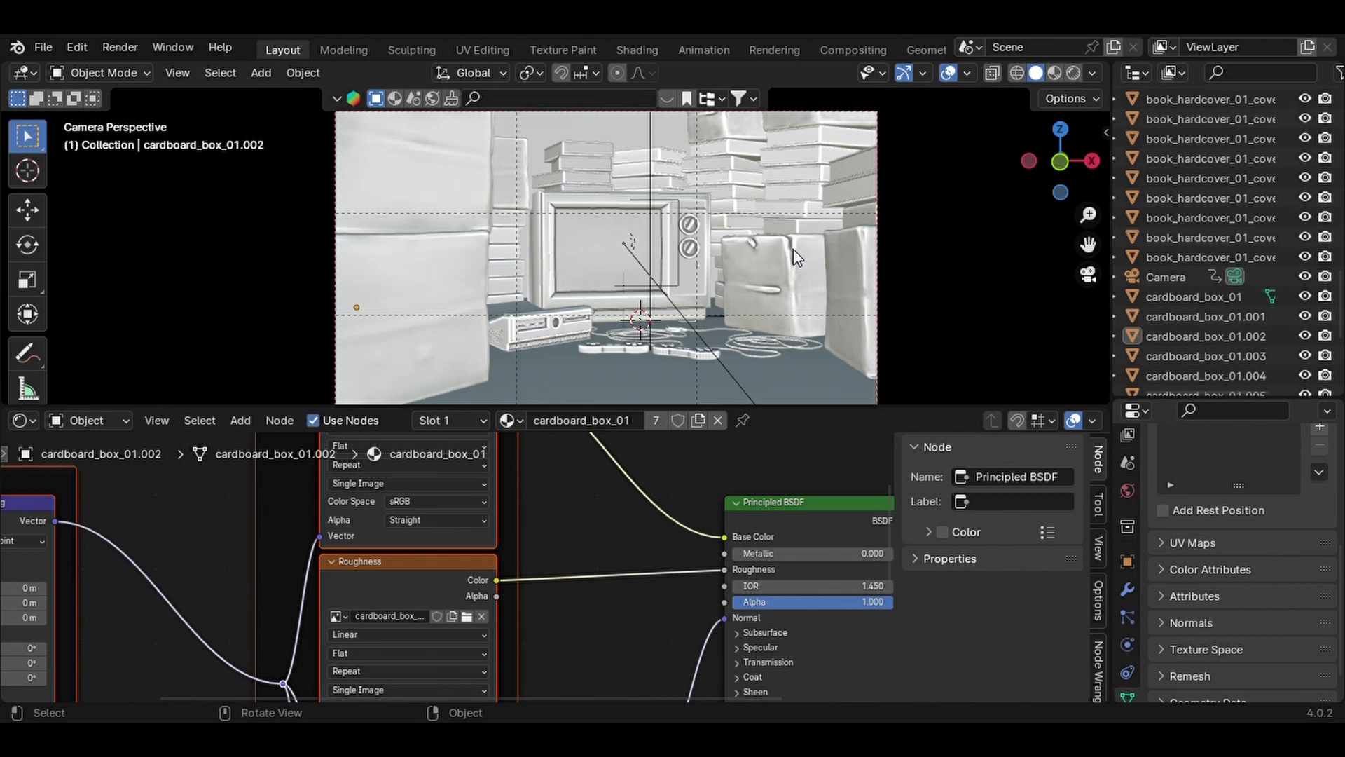
middle_drag(793, 250, 577, 238)
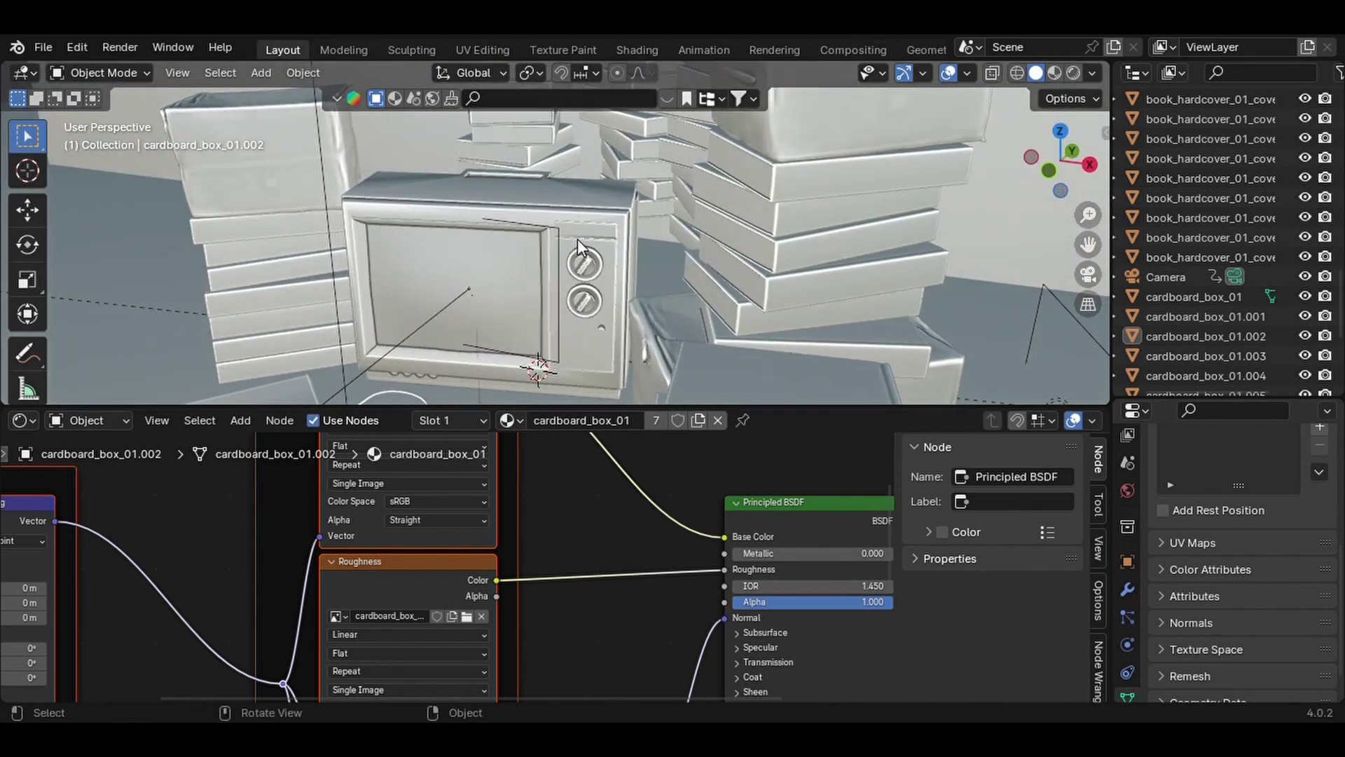
- Return to camera view, then select and deselect the left foreground cardboard box
click(1090, 276)
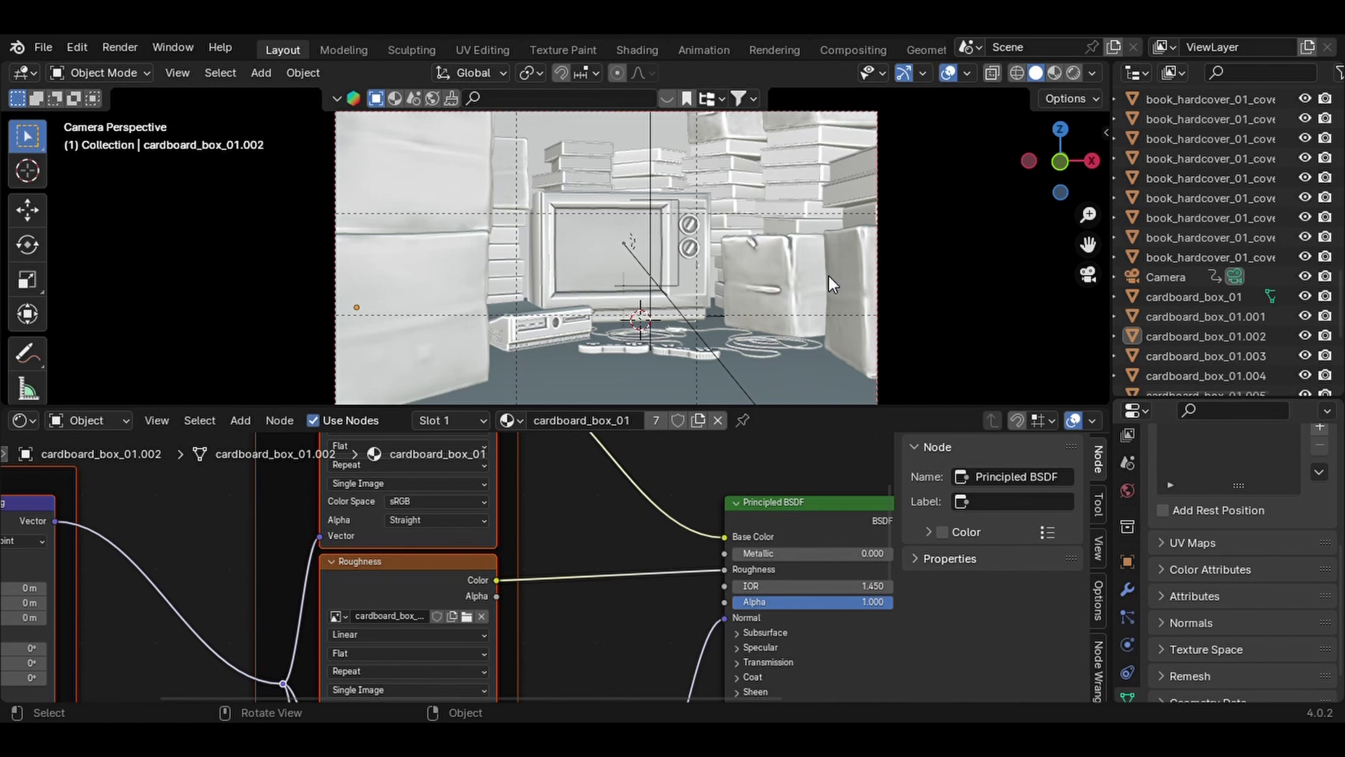
click(391, 248)
click(532, 279)
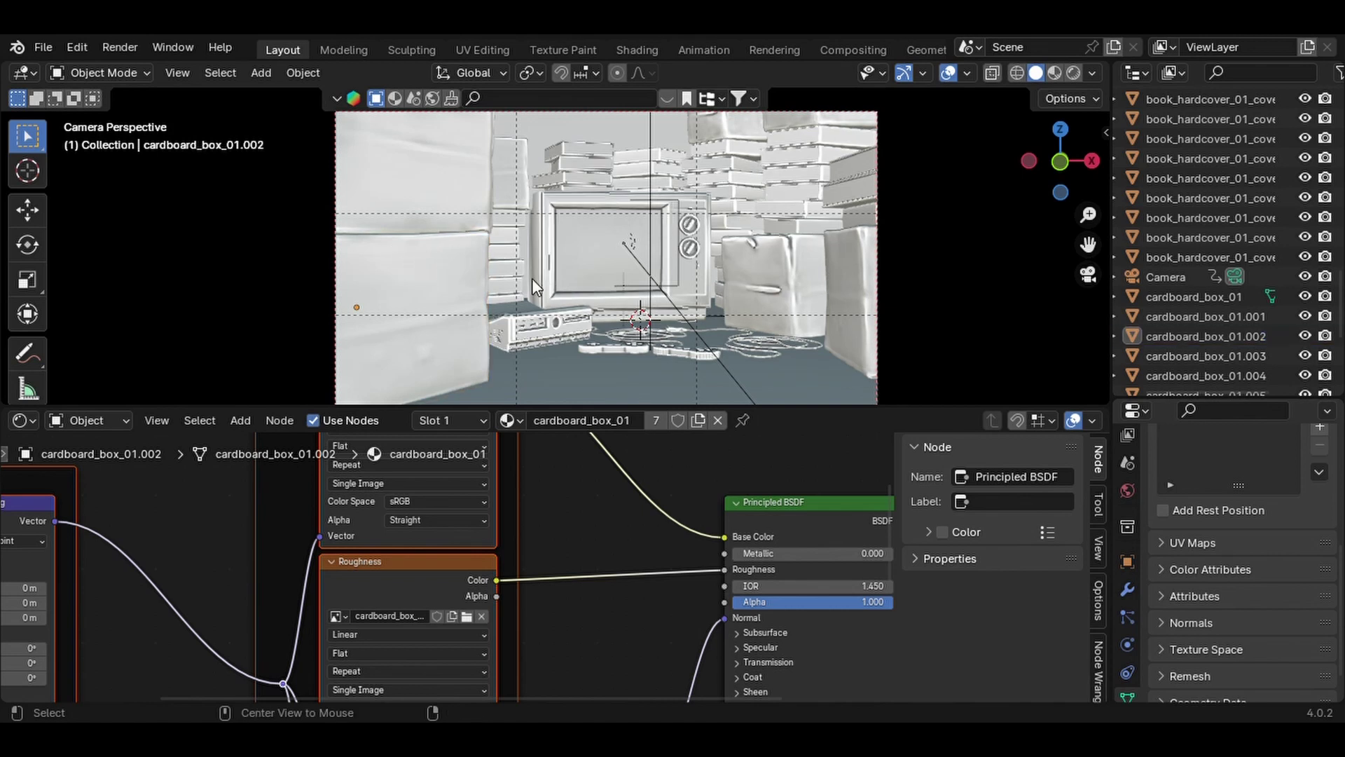
- Orbit to a side view of the box pile, then snap back to camera view
middle_drag(700, 300, 716, 358)
scroll(701, 353, down, 5)
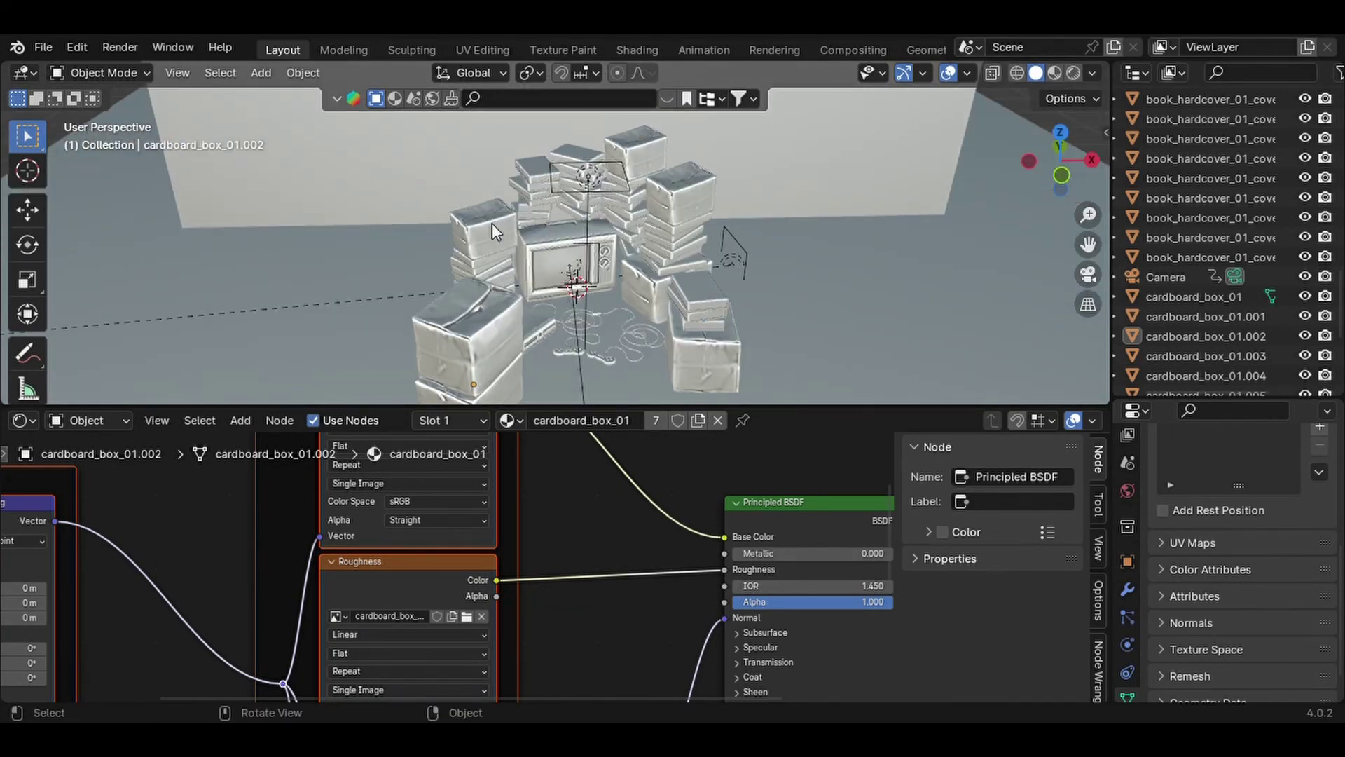
middle_drag(491, 222, 435, 176)
click(1088, 274)
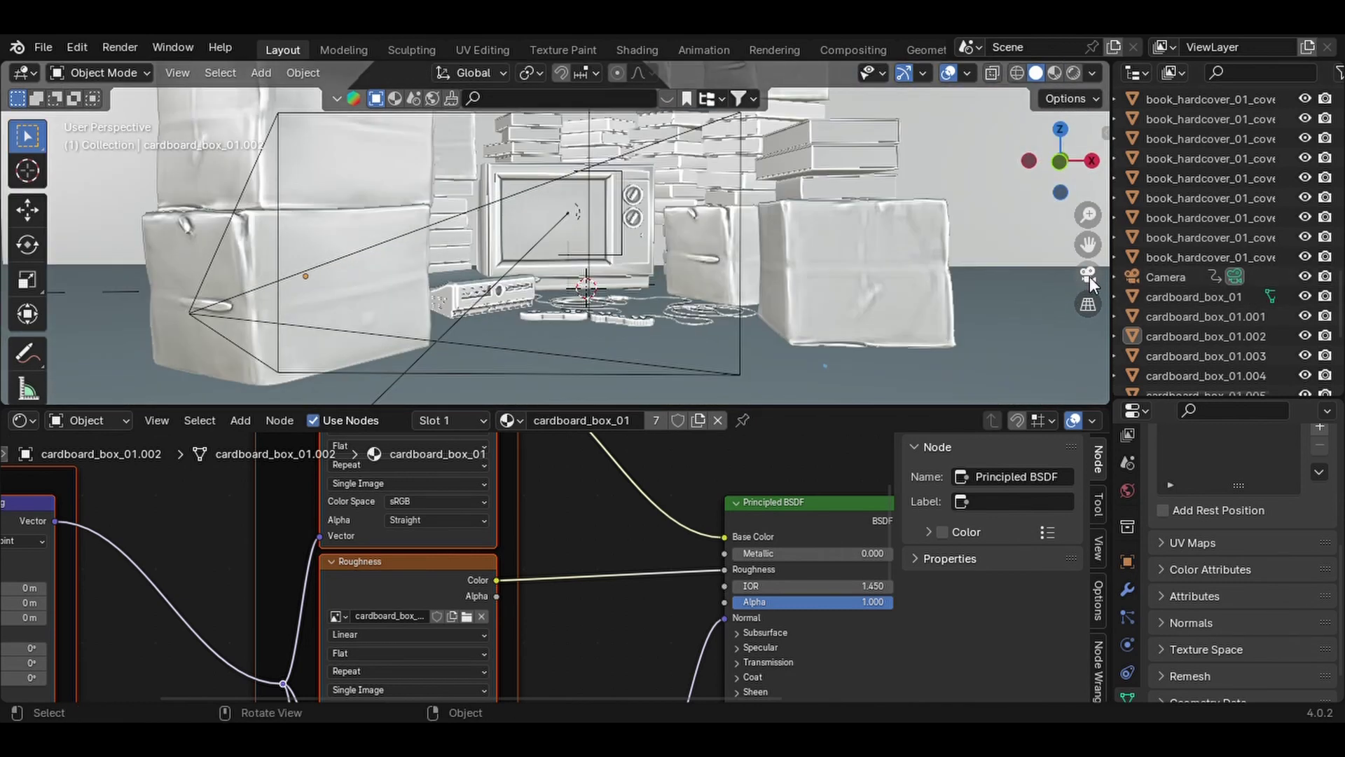